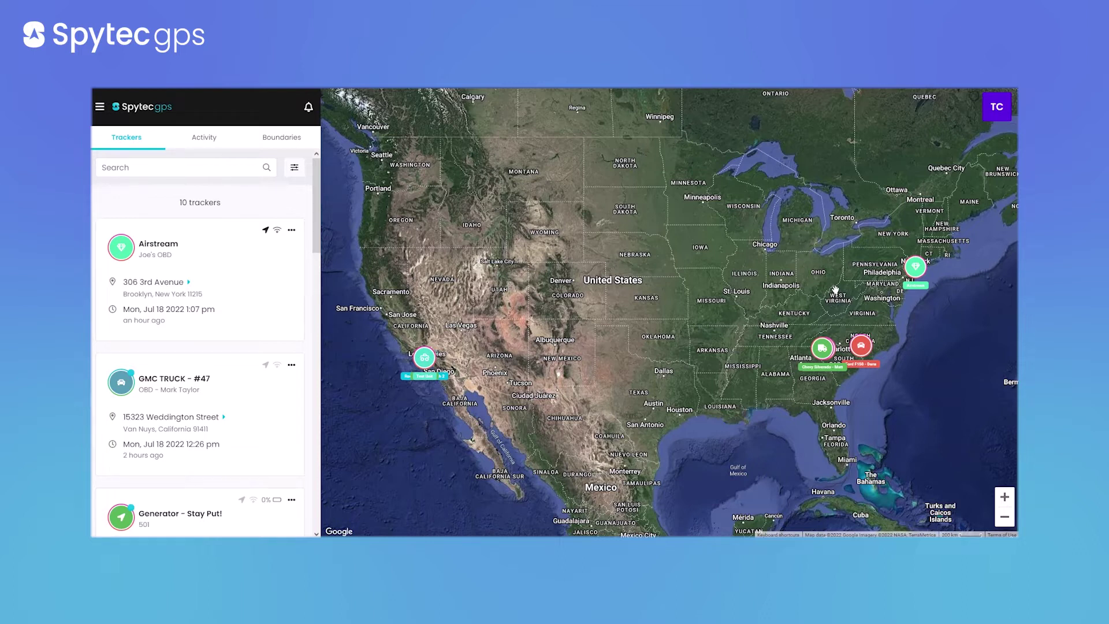
Zoom the map into Weddington Street in Van Nuys and open the Test Unit tracker's details
scroll(422, 351, "up", 3)
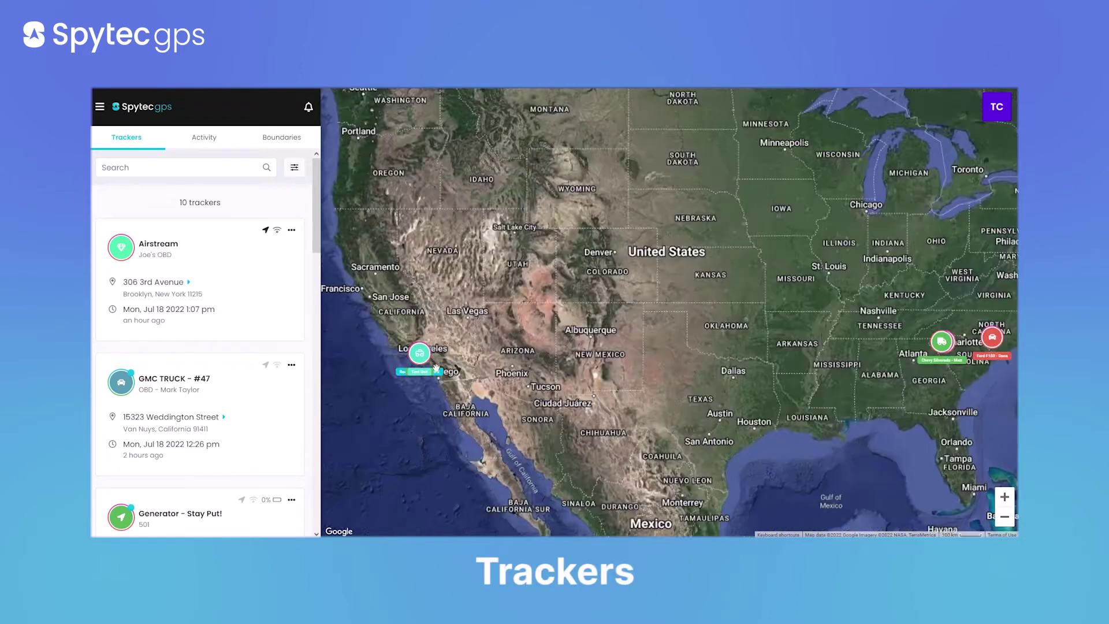
left_click_drag(422, 351, 496, 364)
scroll(496, 364, "up", 3)
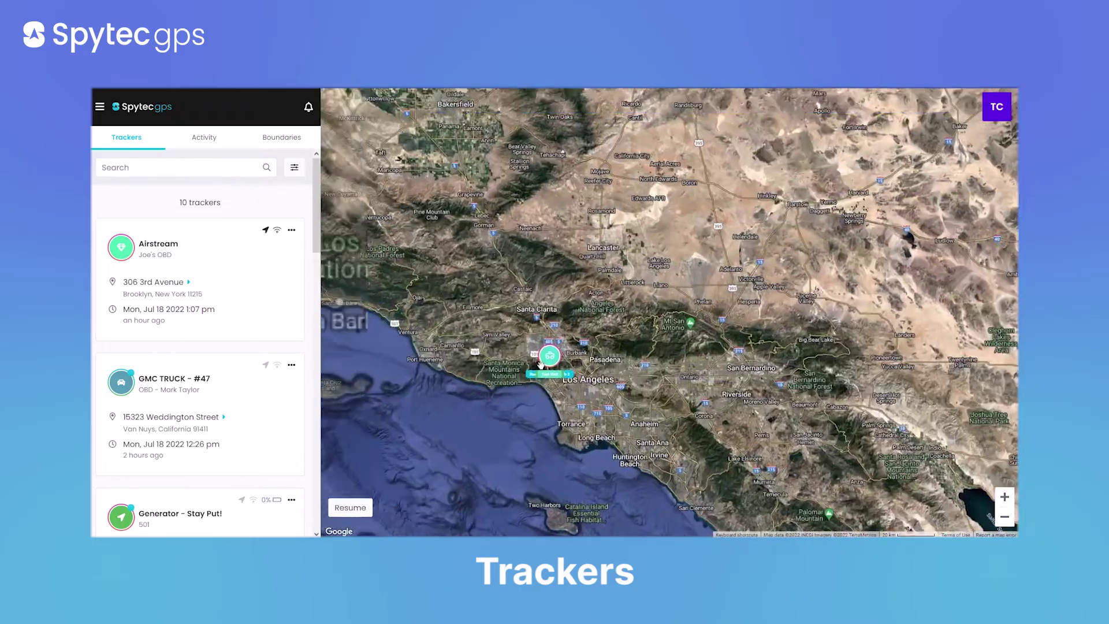
scroll(579, 368, "up", 5)
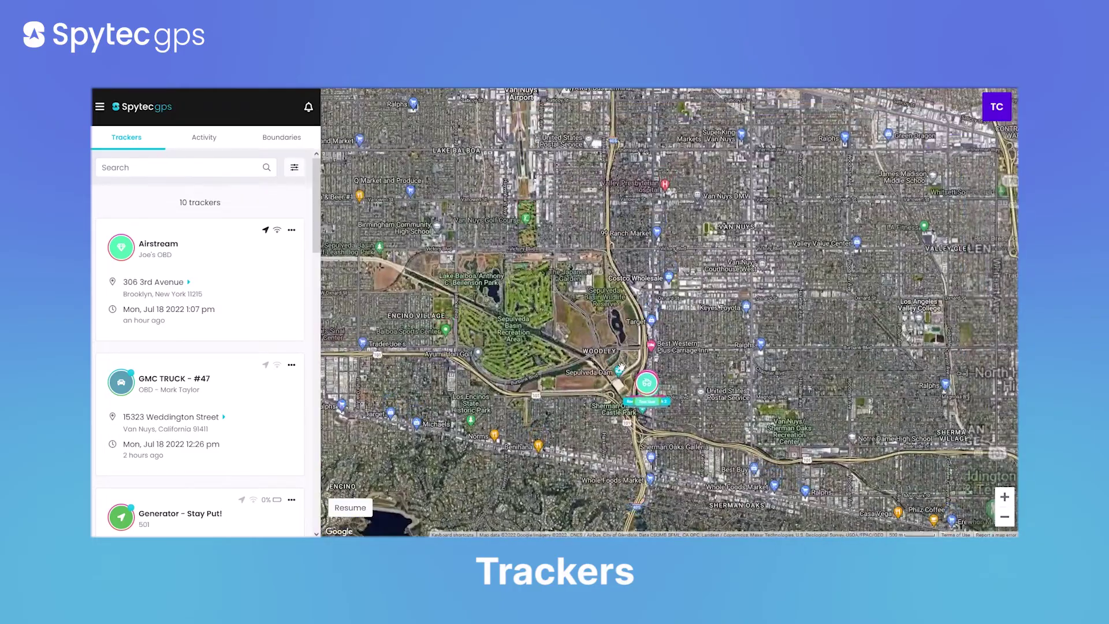
scroll(656, 379, "up", 5)
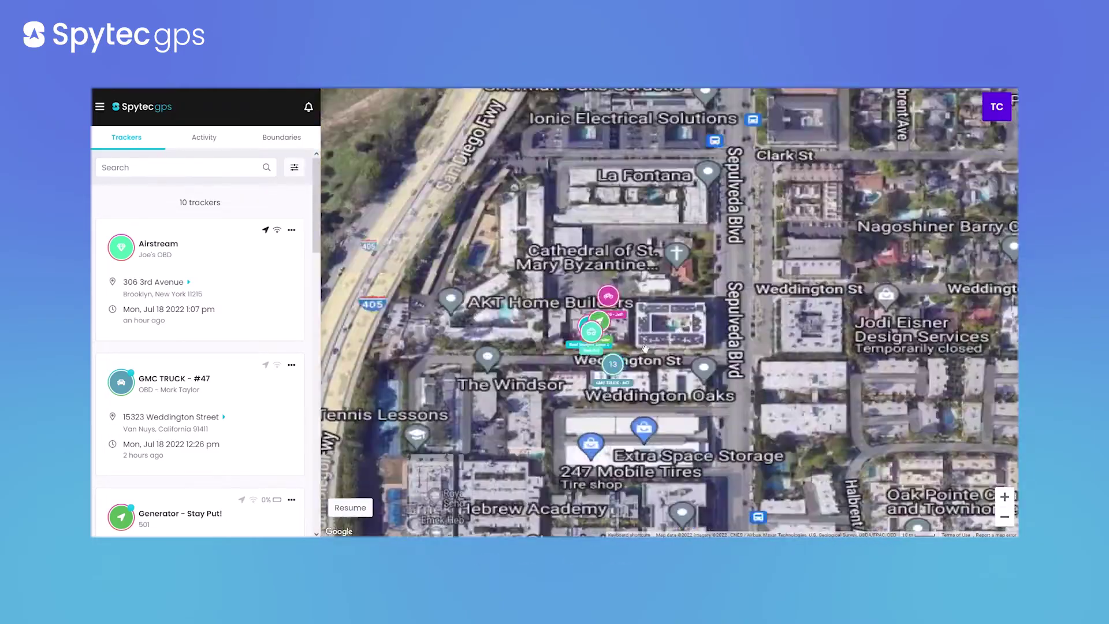
scroll(610, 336, "up", 3)
scroll(577, 302, "down", 2)
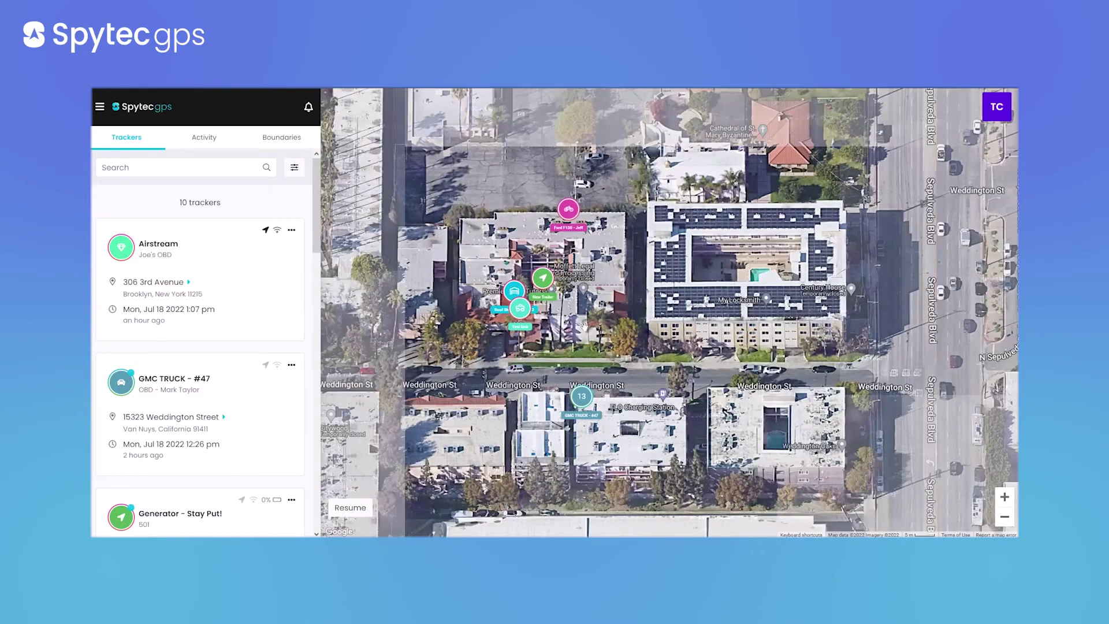
mouse_move(534, 301)
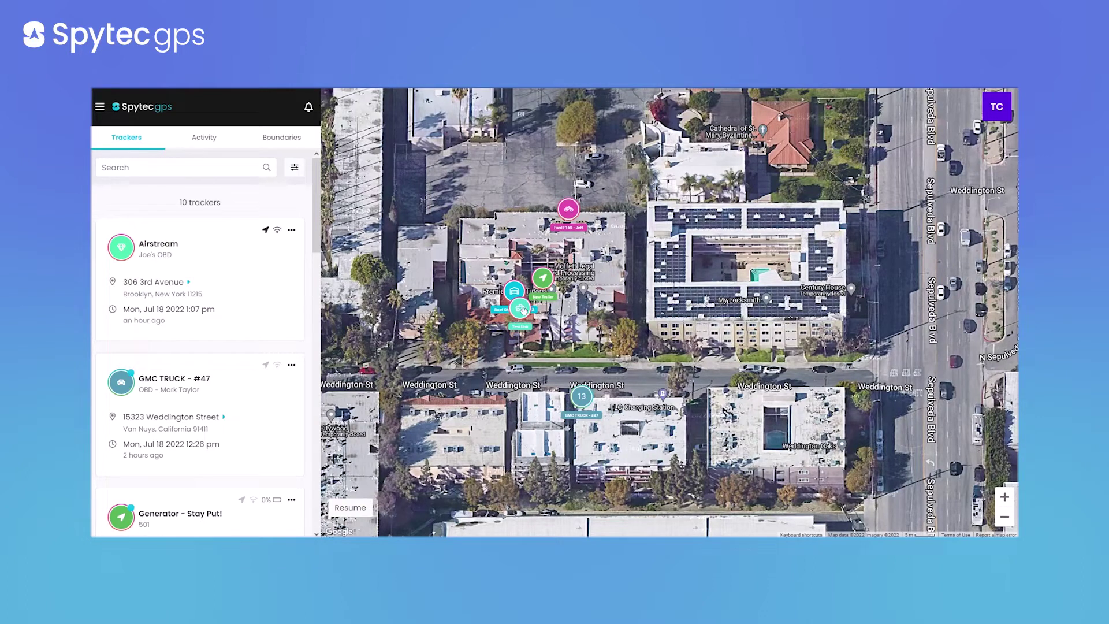
left_click(520, 310)
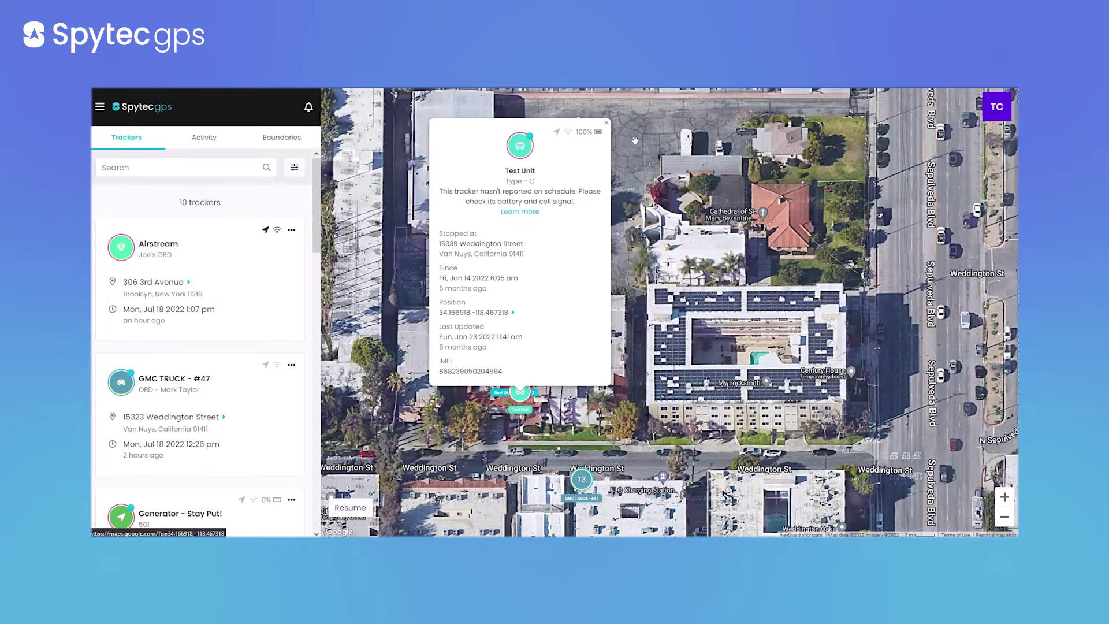
Close the Test Unit tracker's details card, leaving the Weddington Street satellite map
left_click(606, 123)
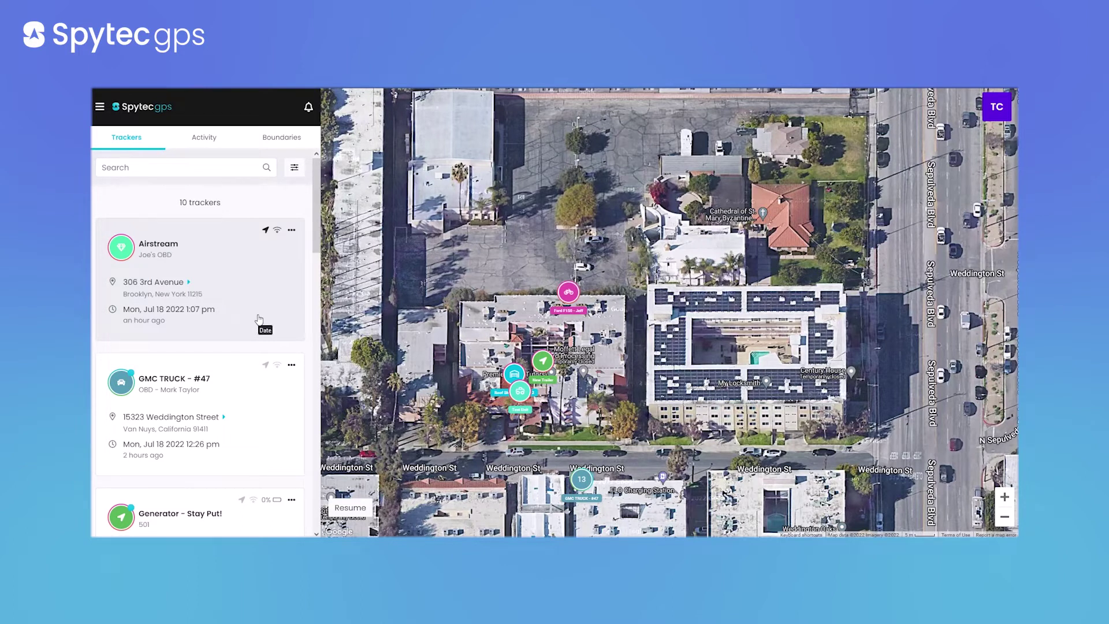
Scroll the tracker list and show where the Ford F150 - Dana tracker stopped in Fayetteville
scroll(234, 302, "down", 1)
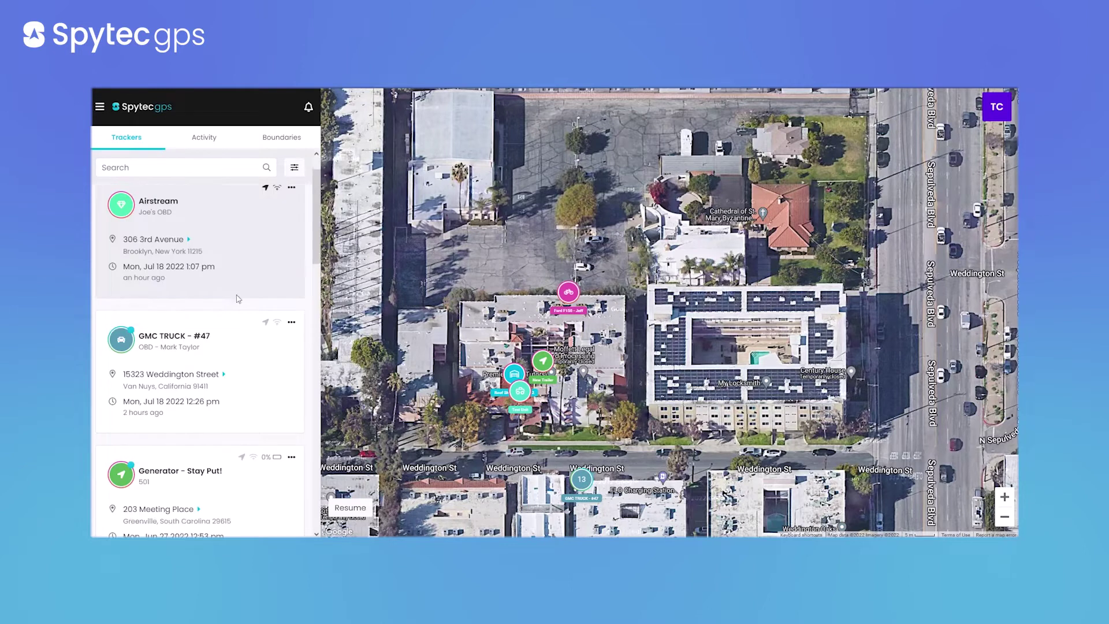
scroll(228, 269, "down", 5)
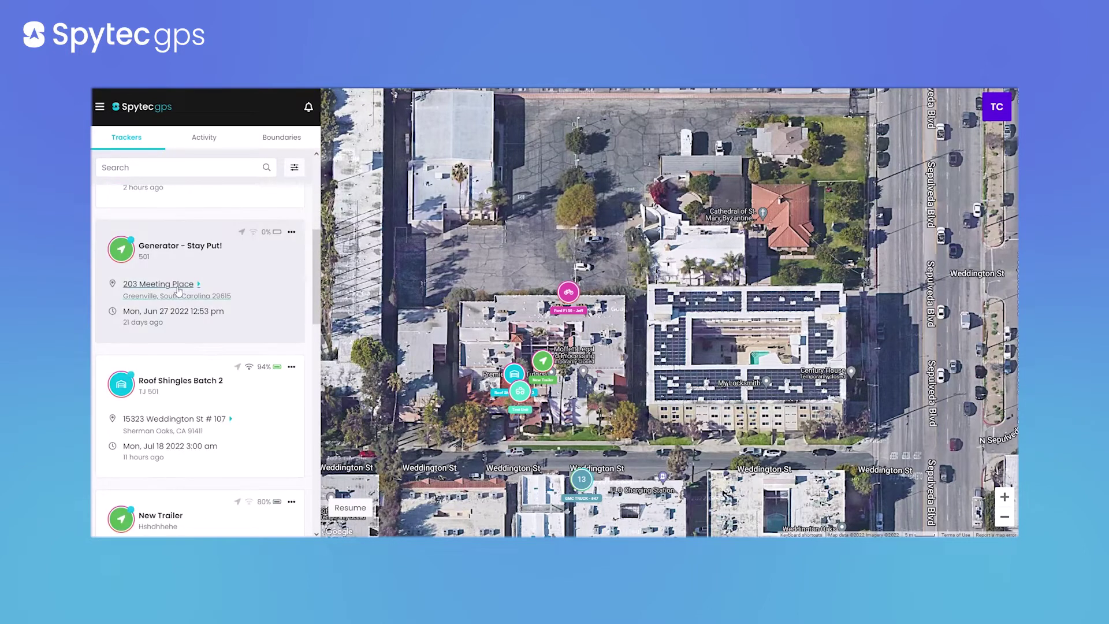
scroll(173, 312, "down", 4)
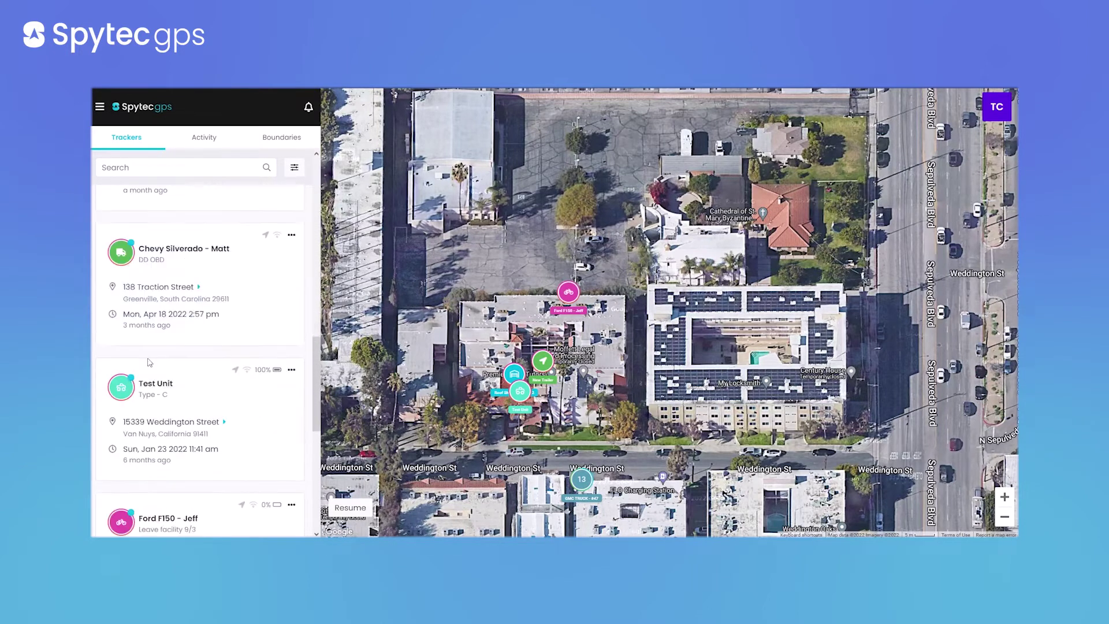
scroll(219, 347, "down", 5)
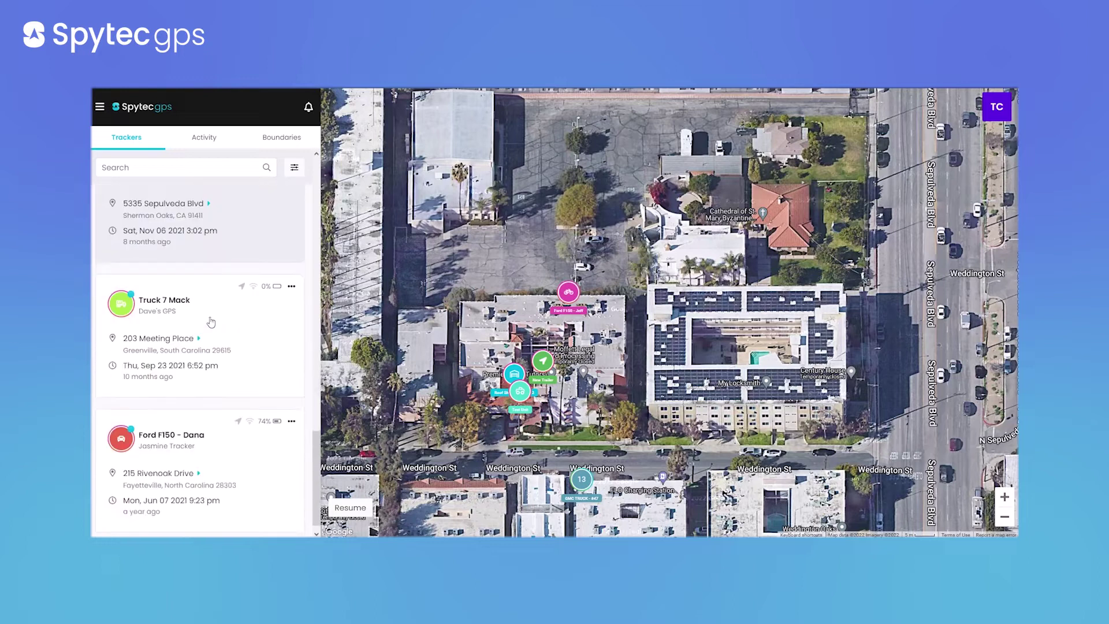
left_click(225, 435)
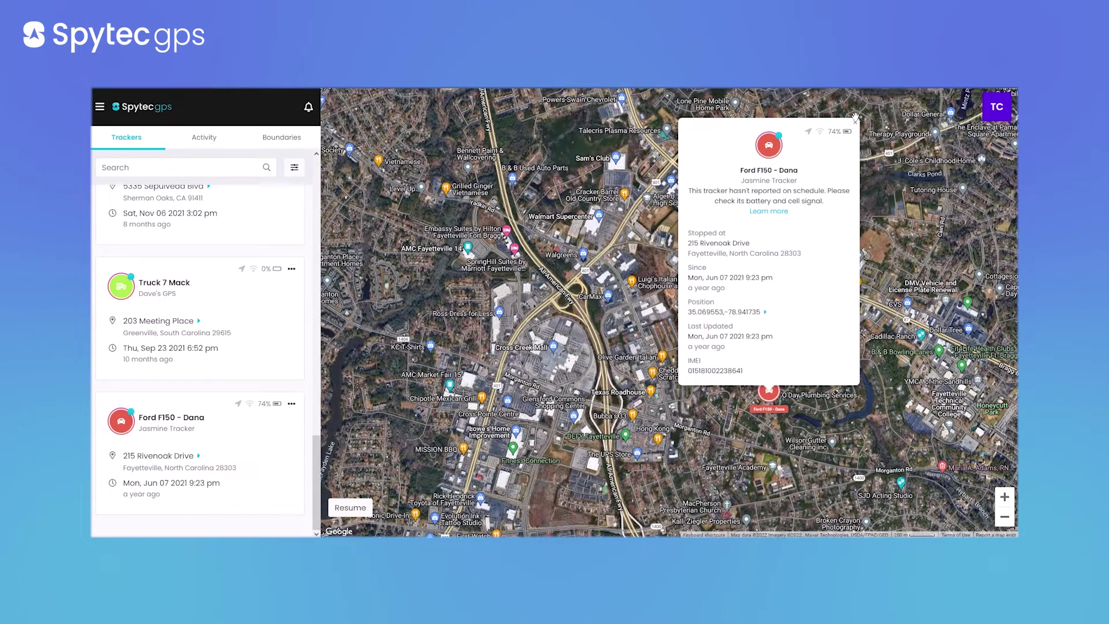
Close the Ford F150 - Dana details and return the list to the top with the US-wide map
left_click(855, 121)
scroll(172, 328, "up", 10)
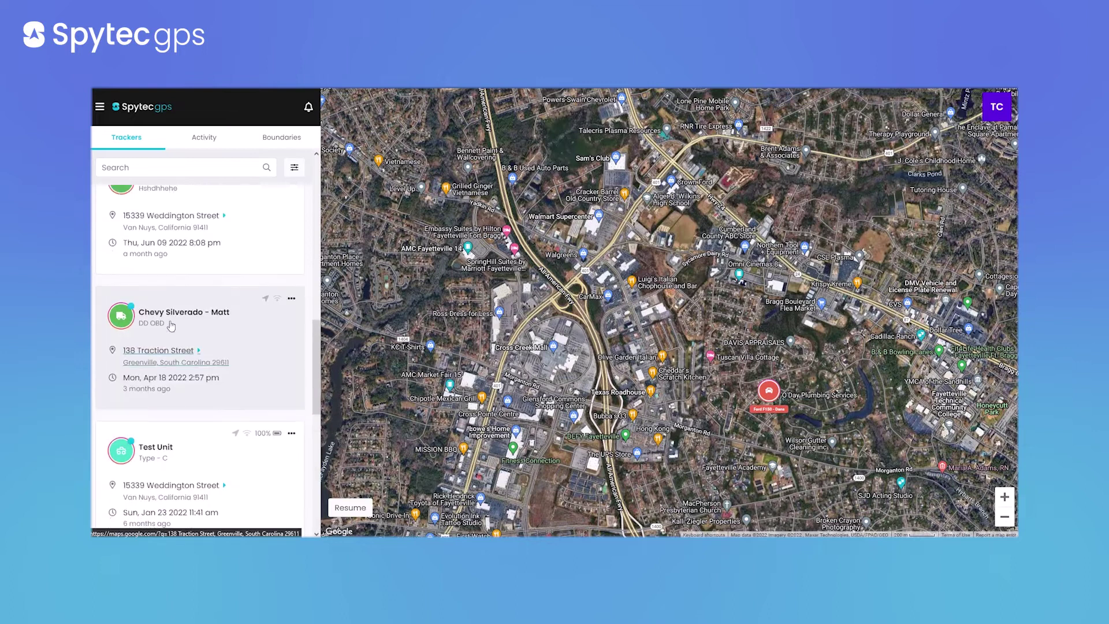
scroll(172, 328, "up", 3)
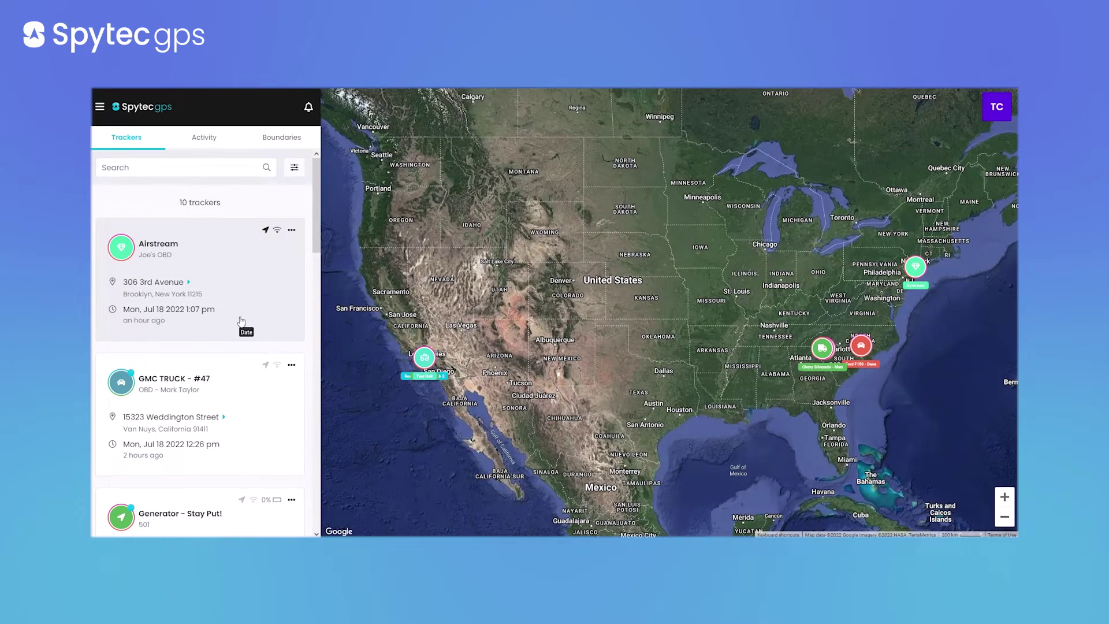
scroll(242, 321, "down", 3)
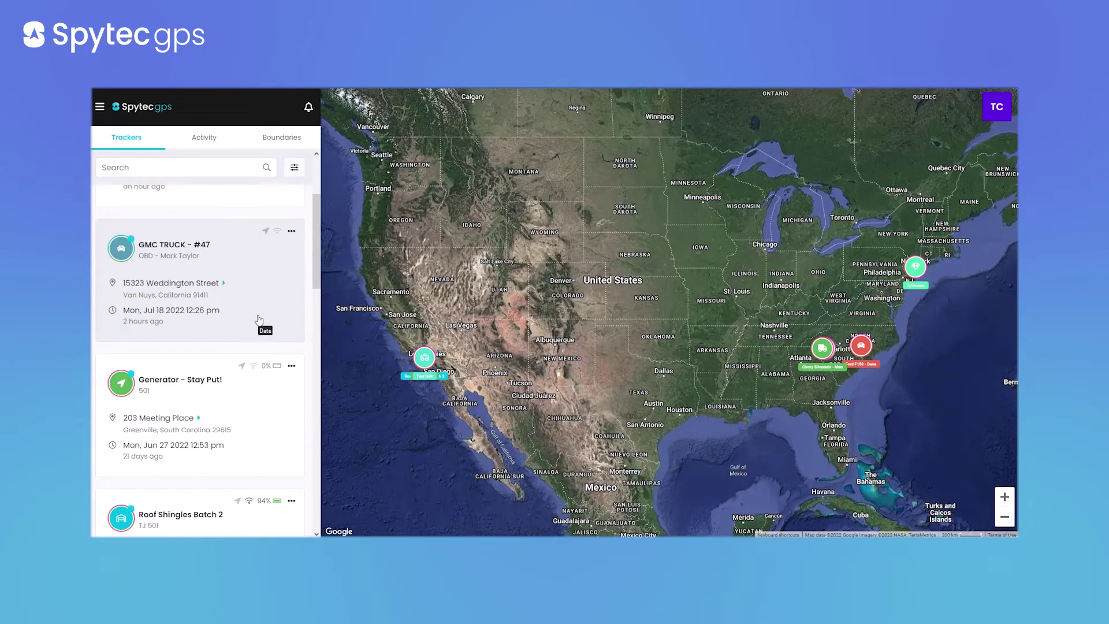
scroll(259, 321, "down", 3)
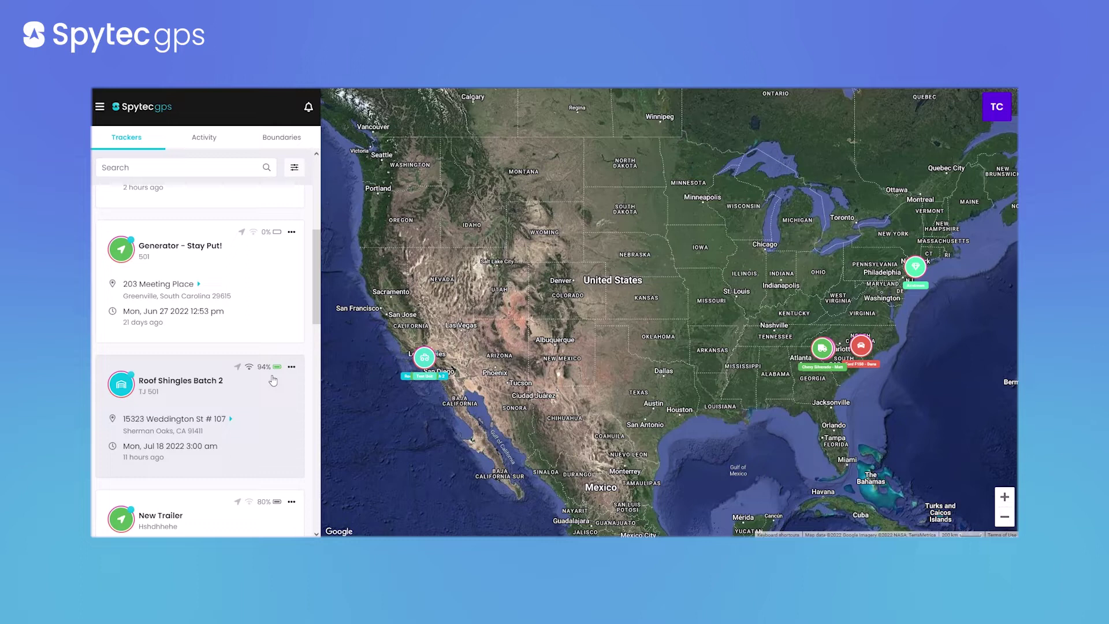
scroll(272, 379, "up", 5)
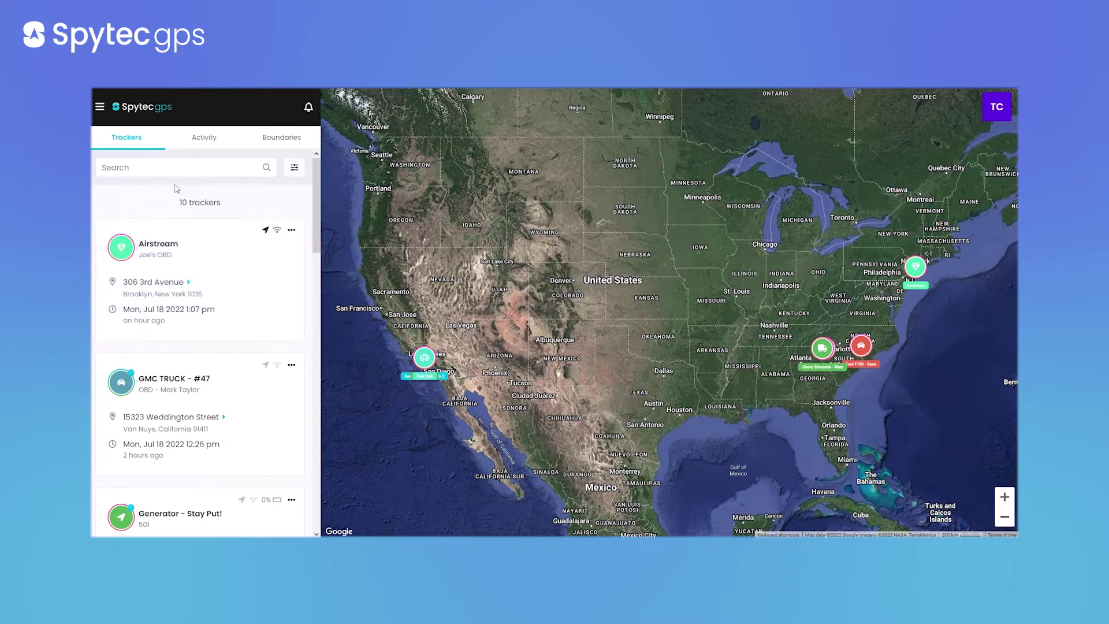
left_click(177, 162)
type("f")
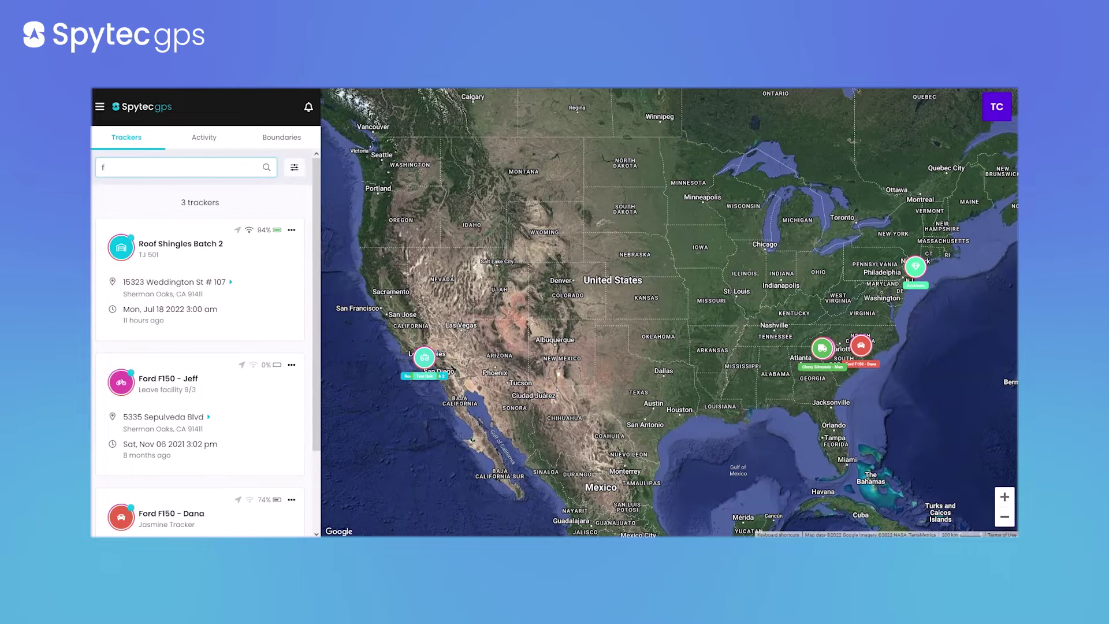
type("l")
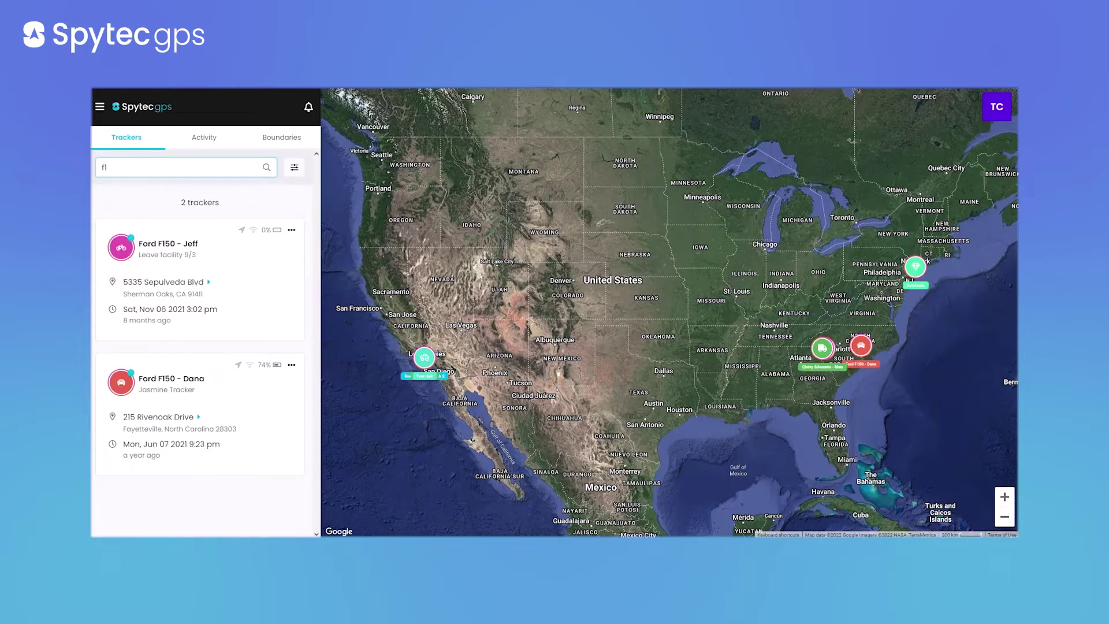
key("BackSpace")
type("ord")
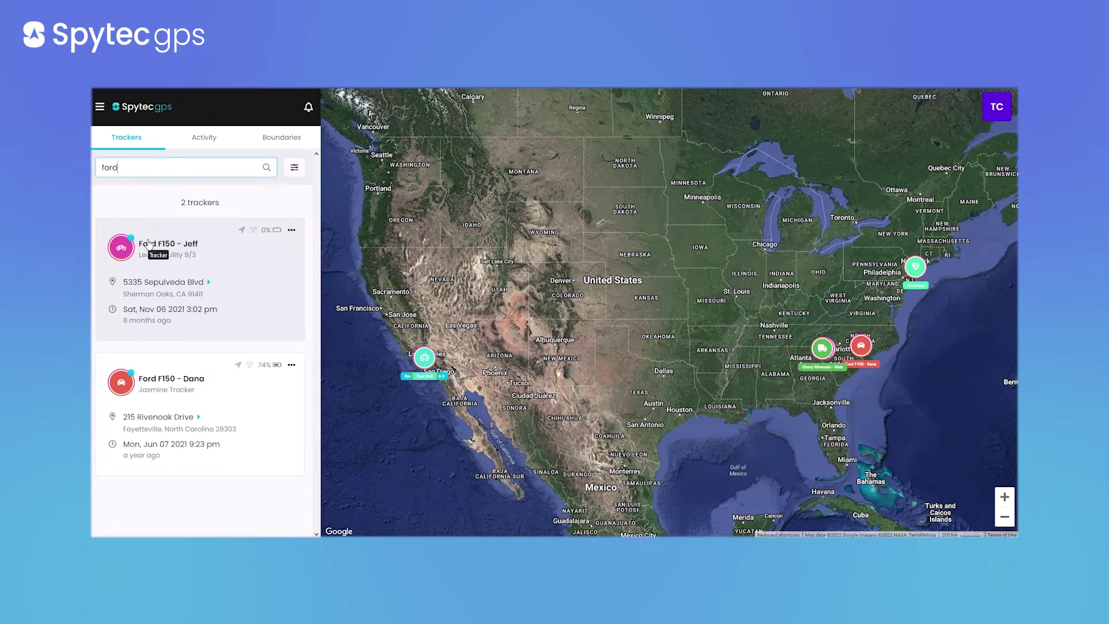
key("BackSpace")
key("BackSpace")
key("BackSpace")
key("BackSpace")
type("815")
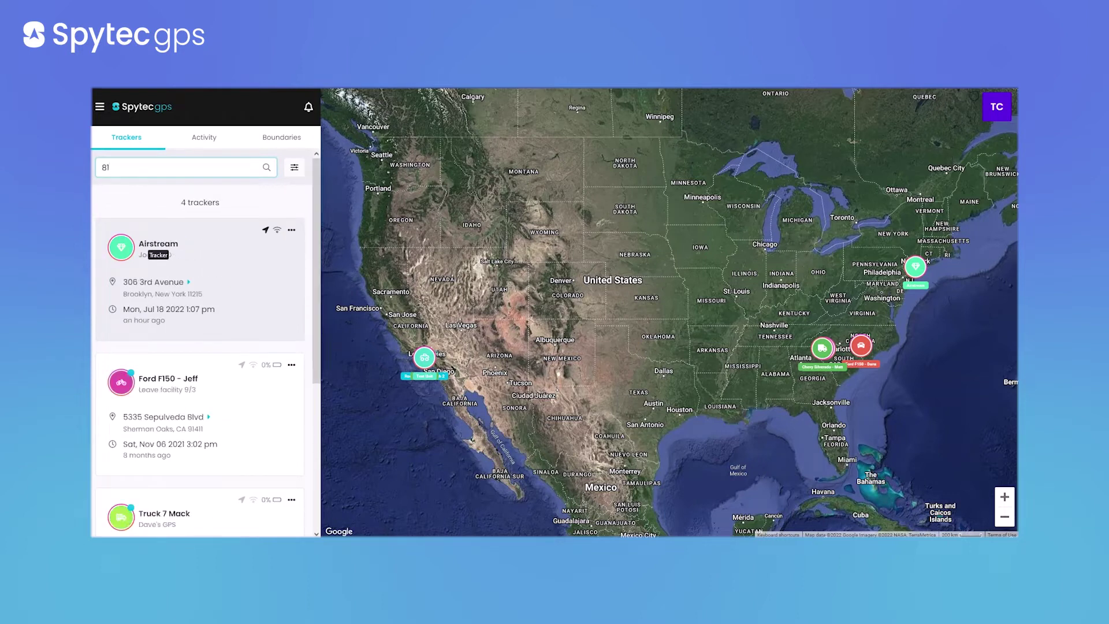
key("BackSpace")
key("BackSpace")
key("BackSpace")
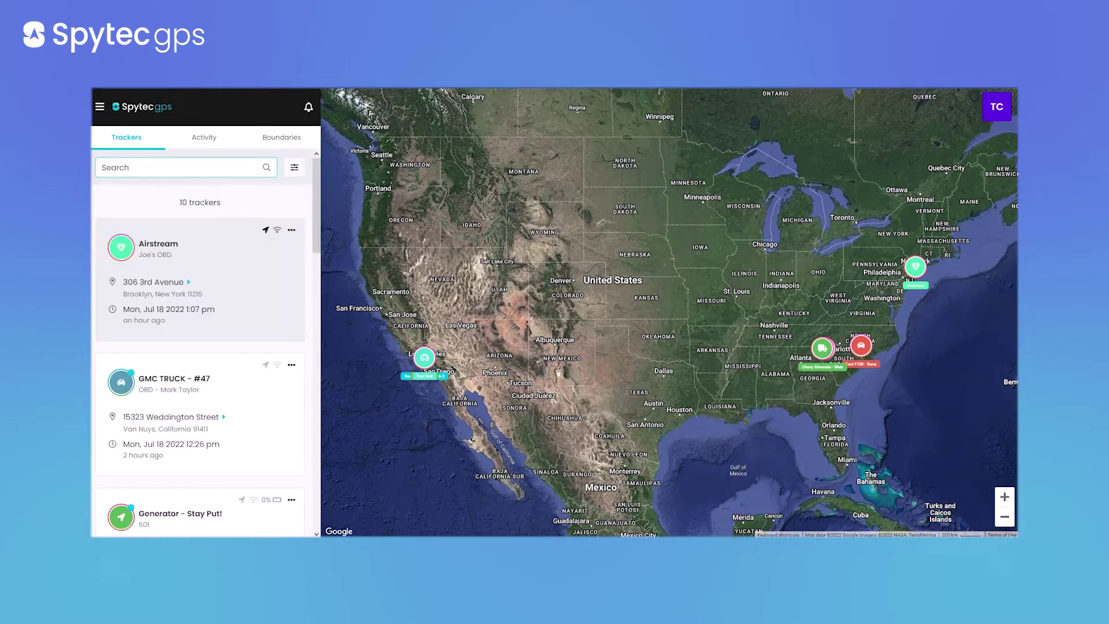
After glancing at the Airstream tracker's options, search the tracker list for 'ford'
left_click(291, 230)
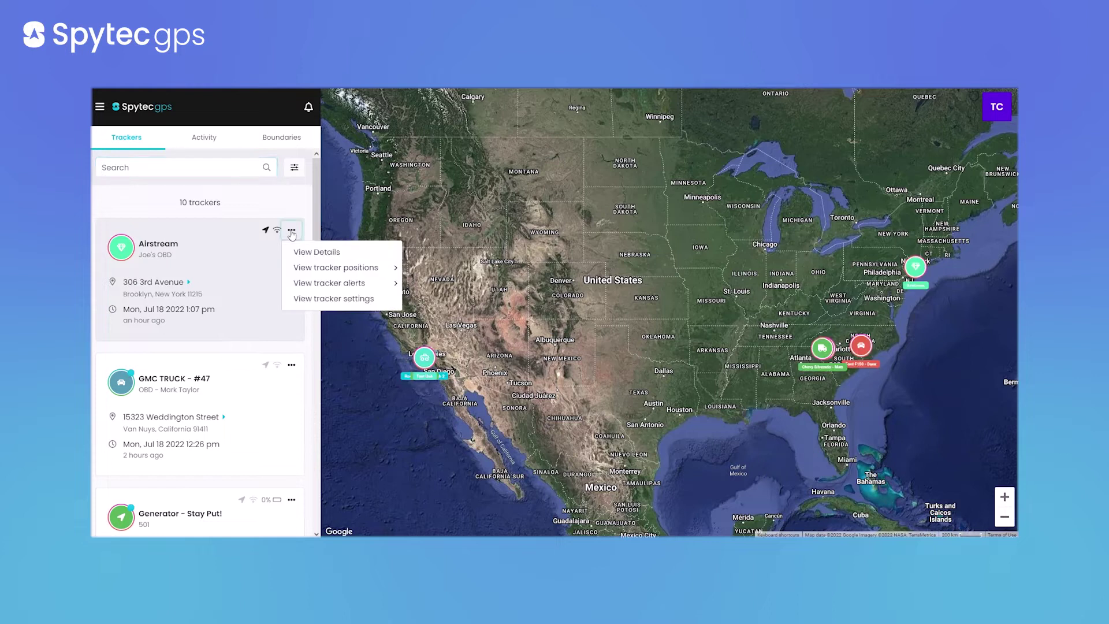
left_click(191, 261)
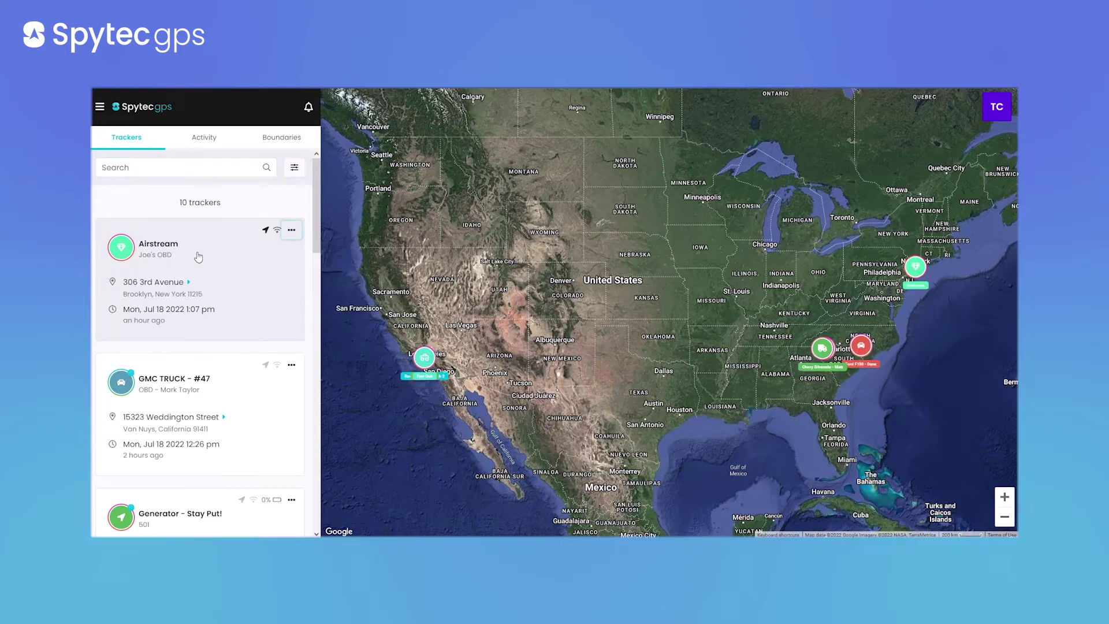
left_click(173, 167)
type("ford")
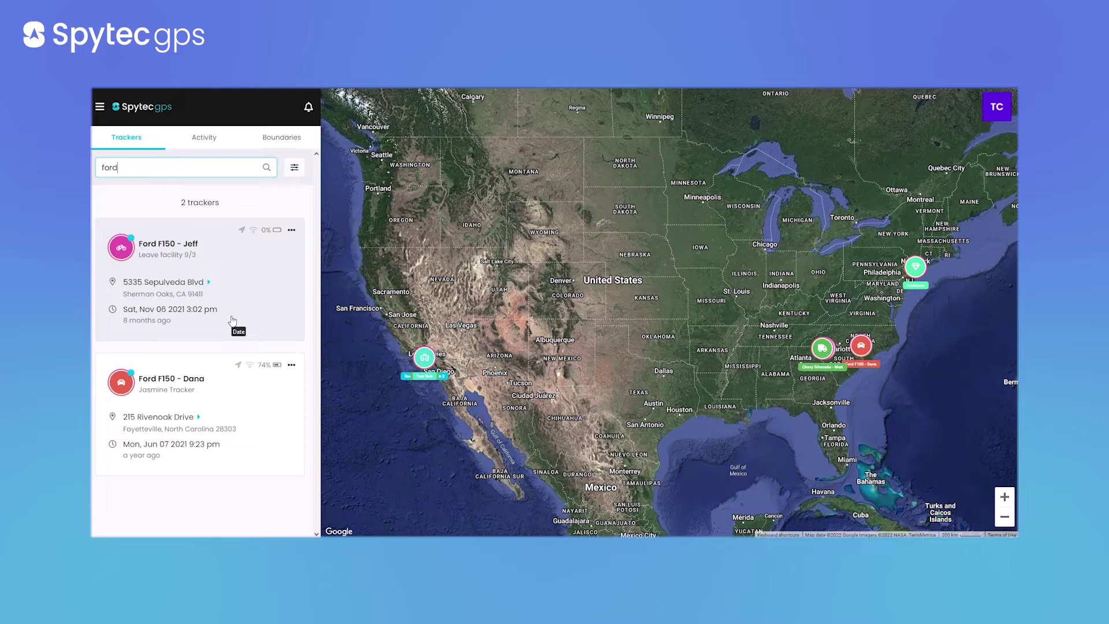
Cut the 'ford' search back to 'f', widening the list to three trackers
key("BackSpace")
key("BackSpace")
key("BackSpace")
key("BackSpace")
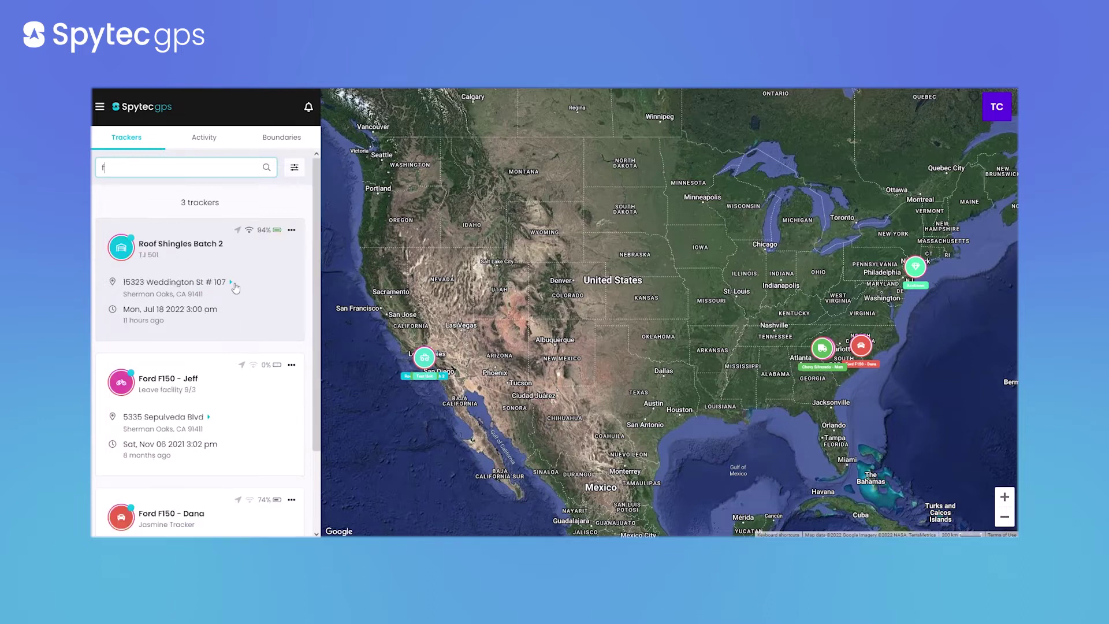
Preview the Filter Trackers options and close the dialog without applying any filter
left_click(294, 167)
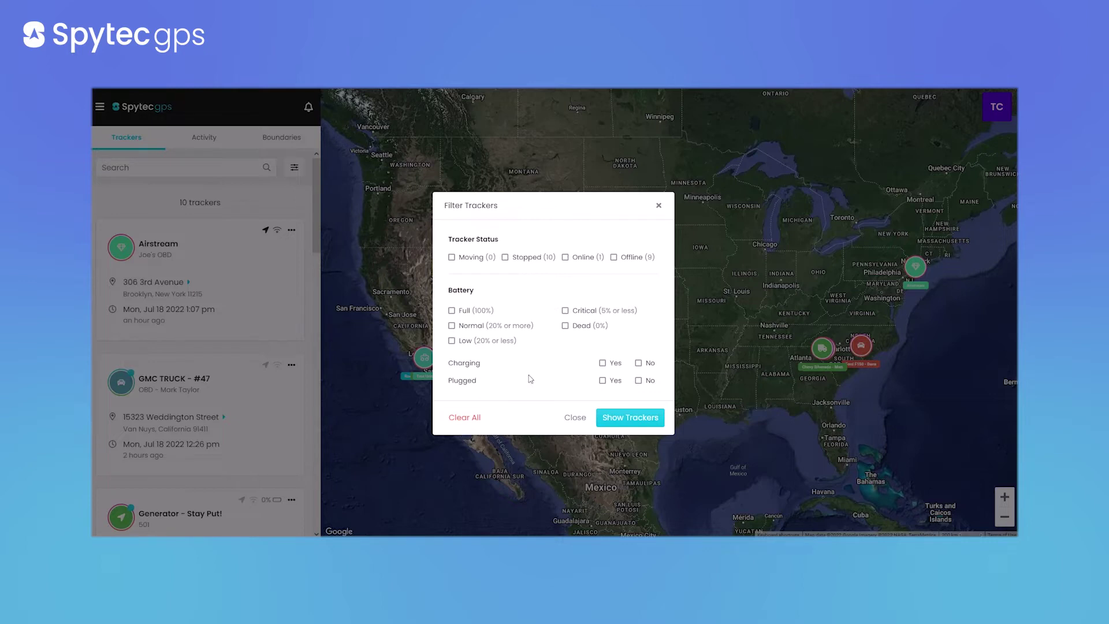
left_click(658, 206)
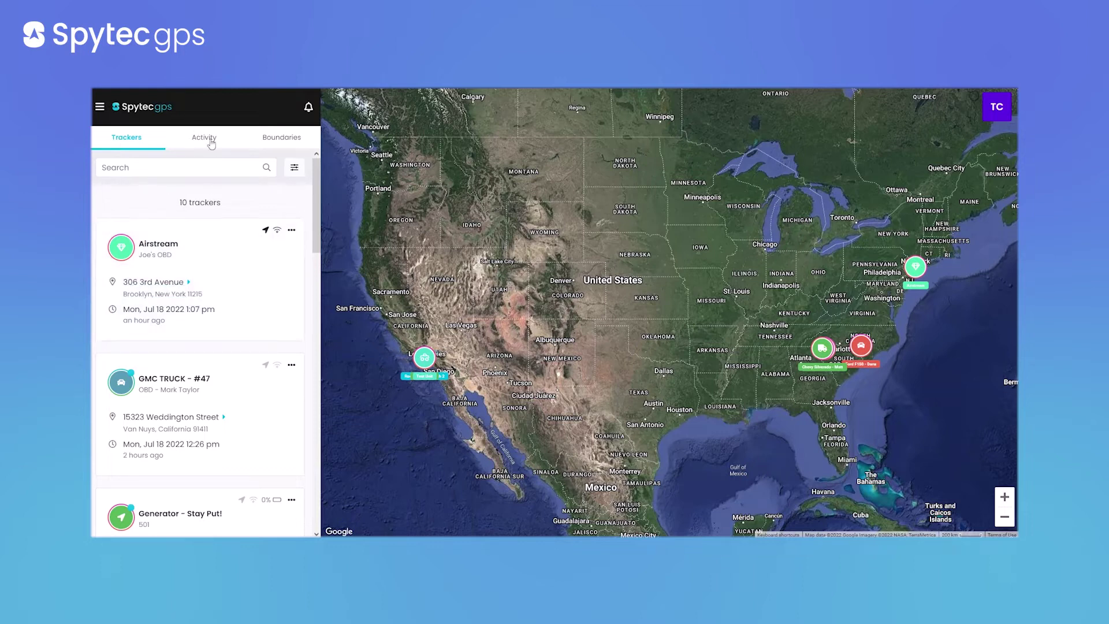
Show the Activity tab's list of today's 9 tracker events
left_click(293, 165)
left_click(209, 143)
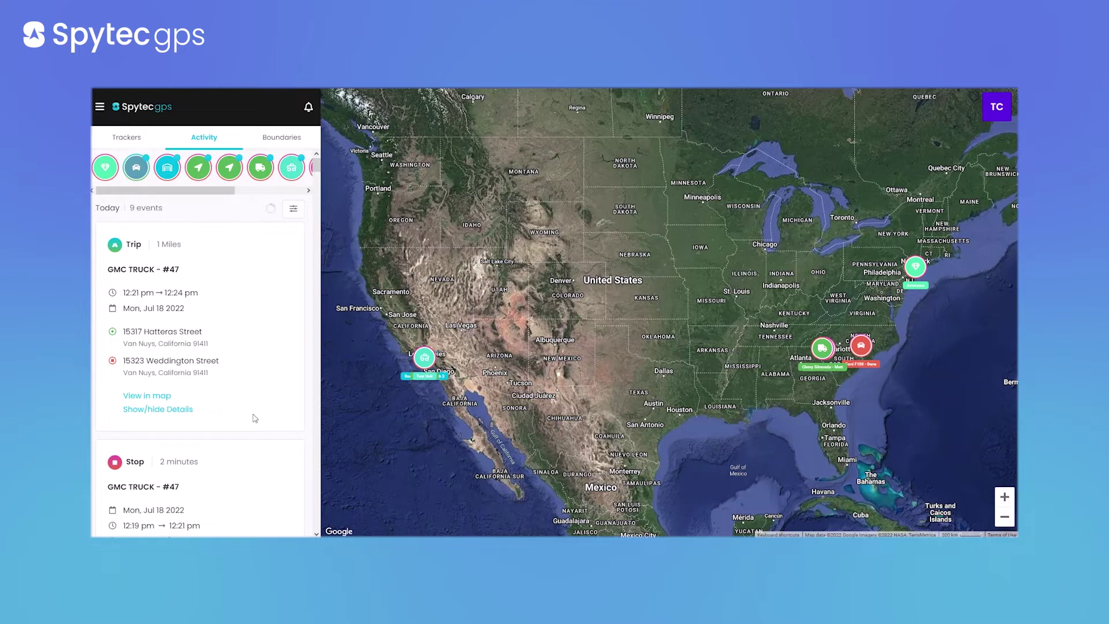
Filter the activity list to Trip events for GMC TRUCK - #47, leaving 3 events
left_click(294, 209)
left_click(237, 205)
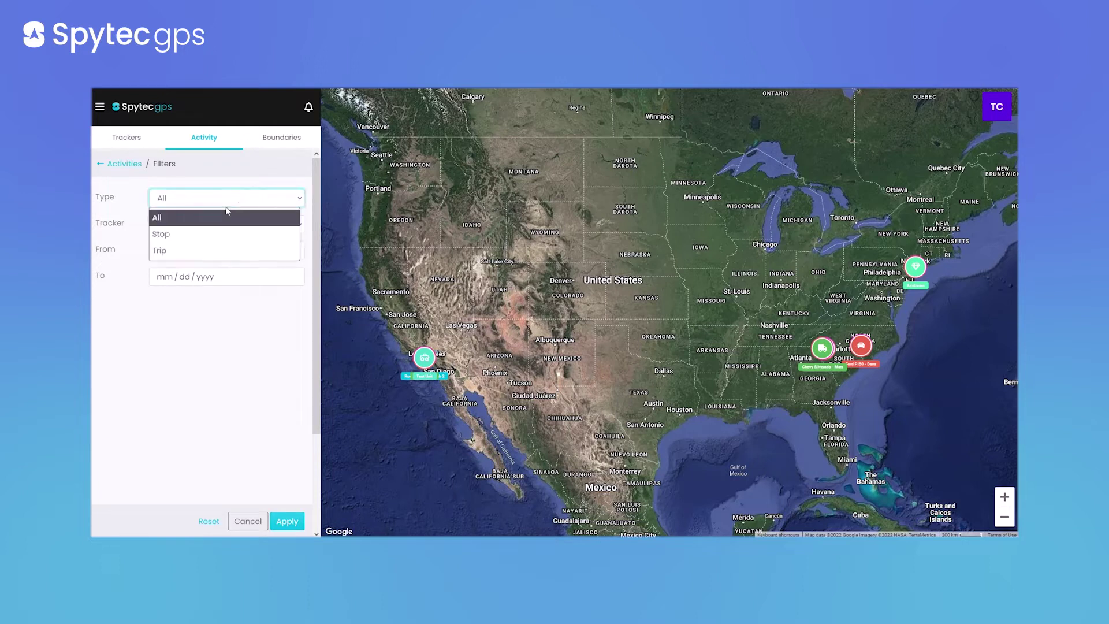
left_click(202, 249)
left_click(182, 226)
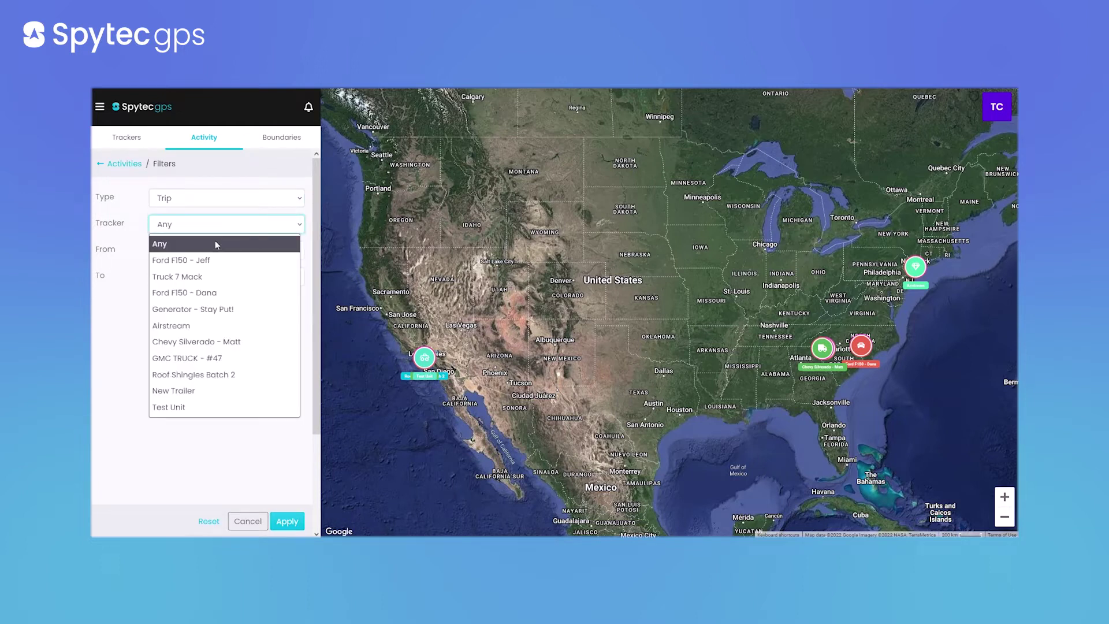
left_click(187, 358)
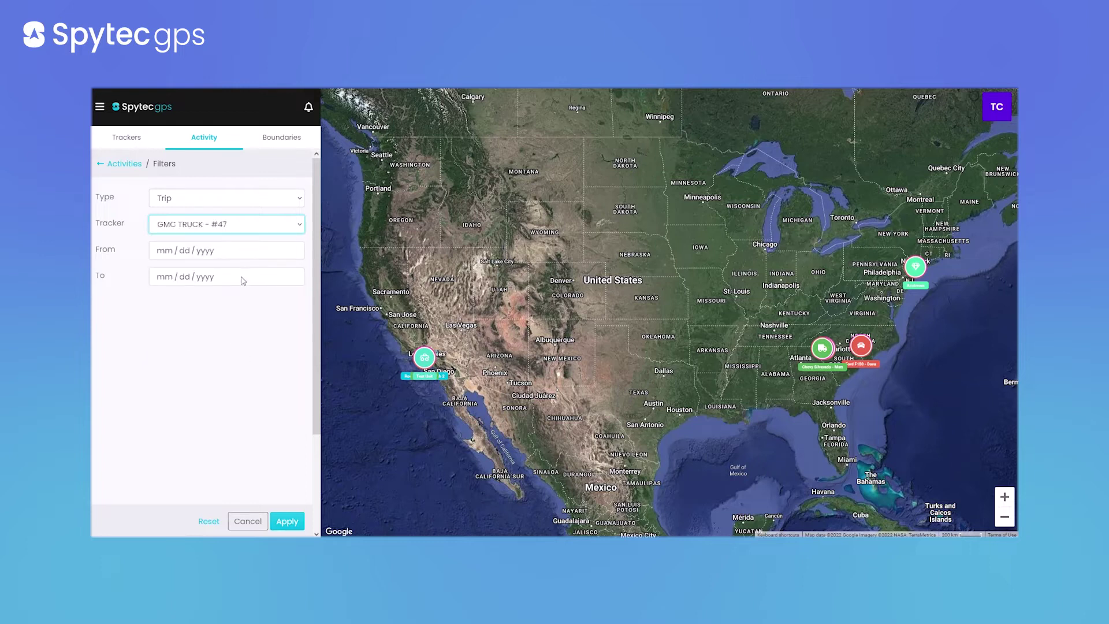
left_click(287, 521)
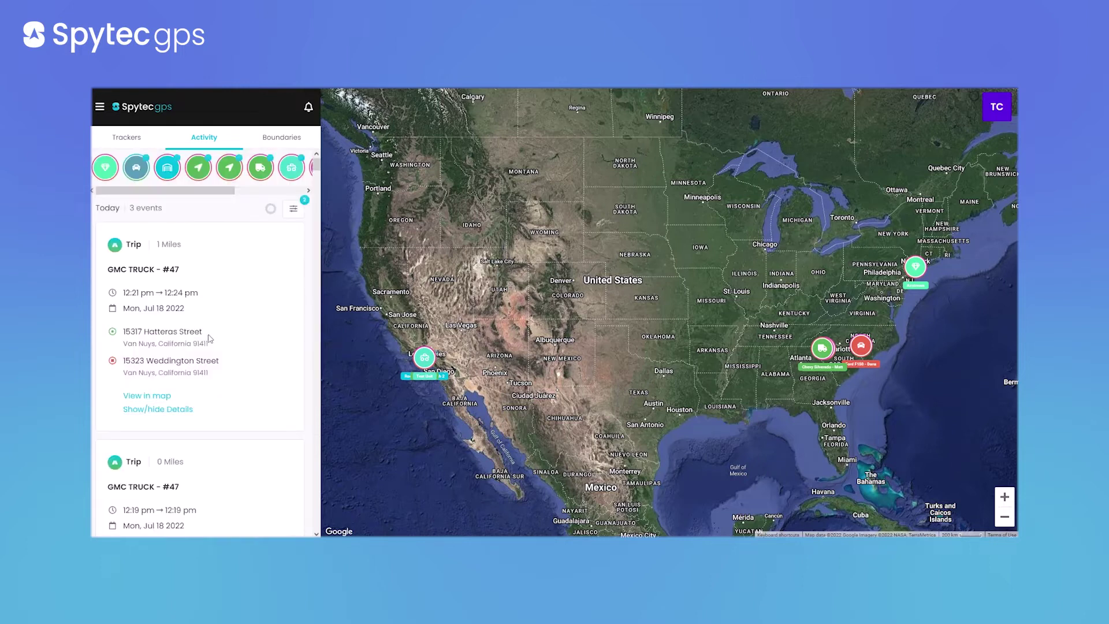
scroll(234, 289, "down", 4)
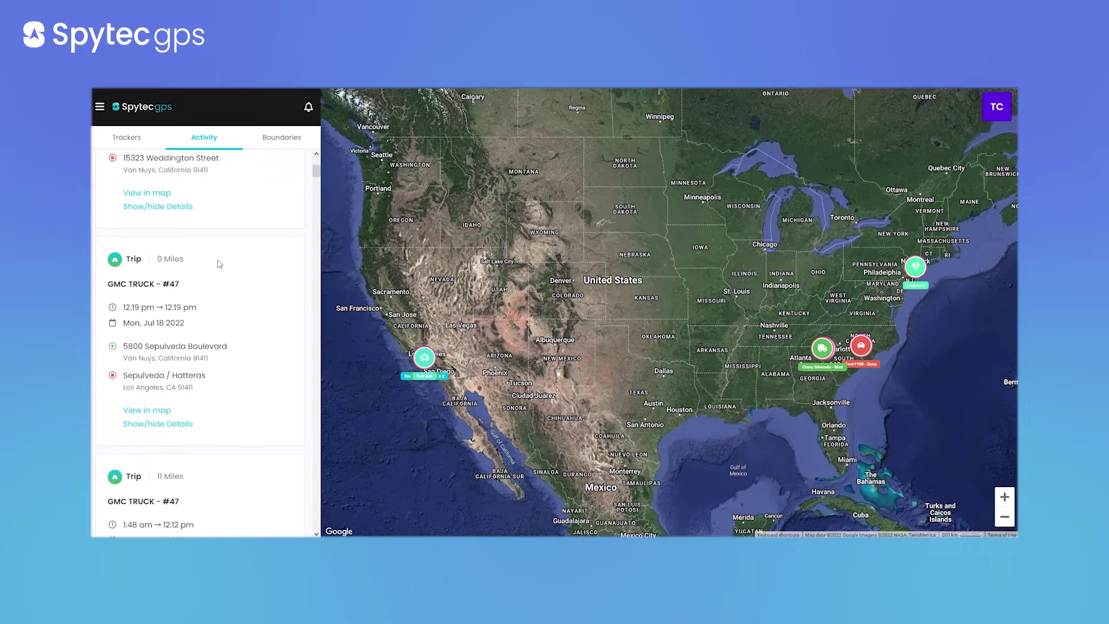
scroll(218, 260, "down", 2)
scroll(219, 258, "down", 2)
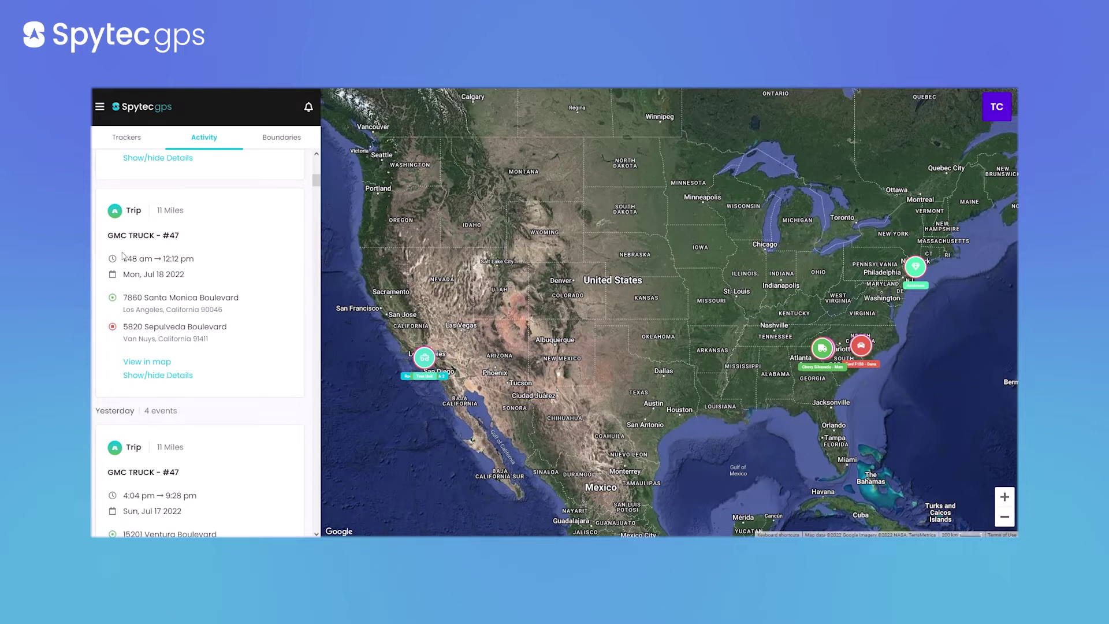
left_click_drag(185, 212, 124, 235)
left_click_drag(200, 260, 121, 260)
left_click(231, 286)
left_click_drag(231, 311, 118, 302)
left_click_drag(246, 345, 177, 350)
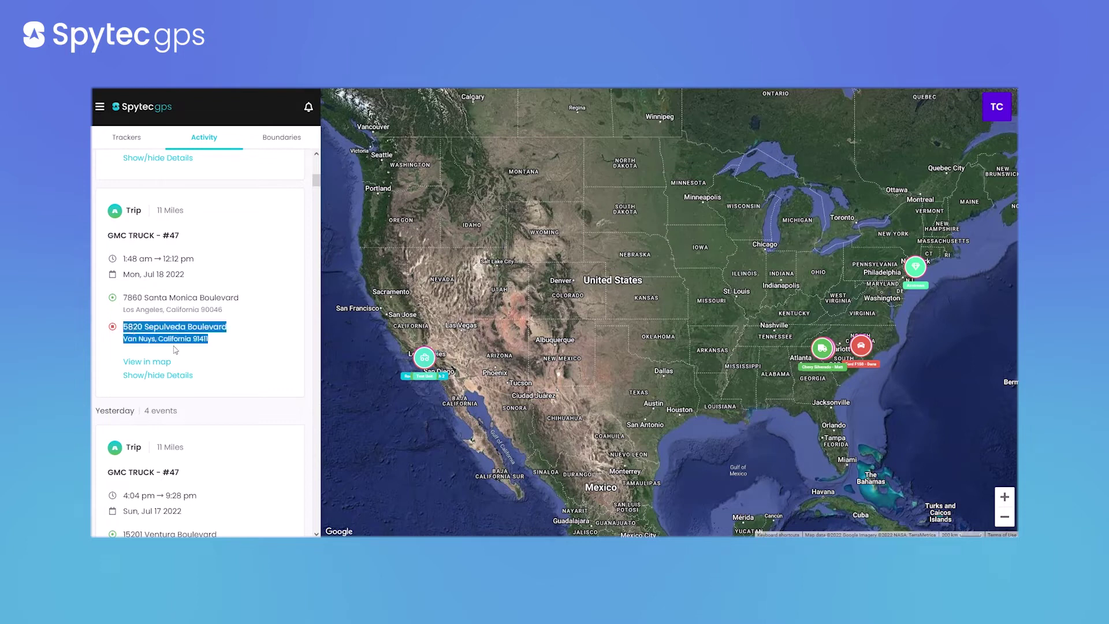
left_click(240, 355)
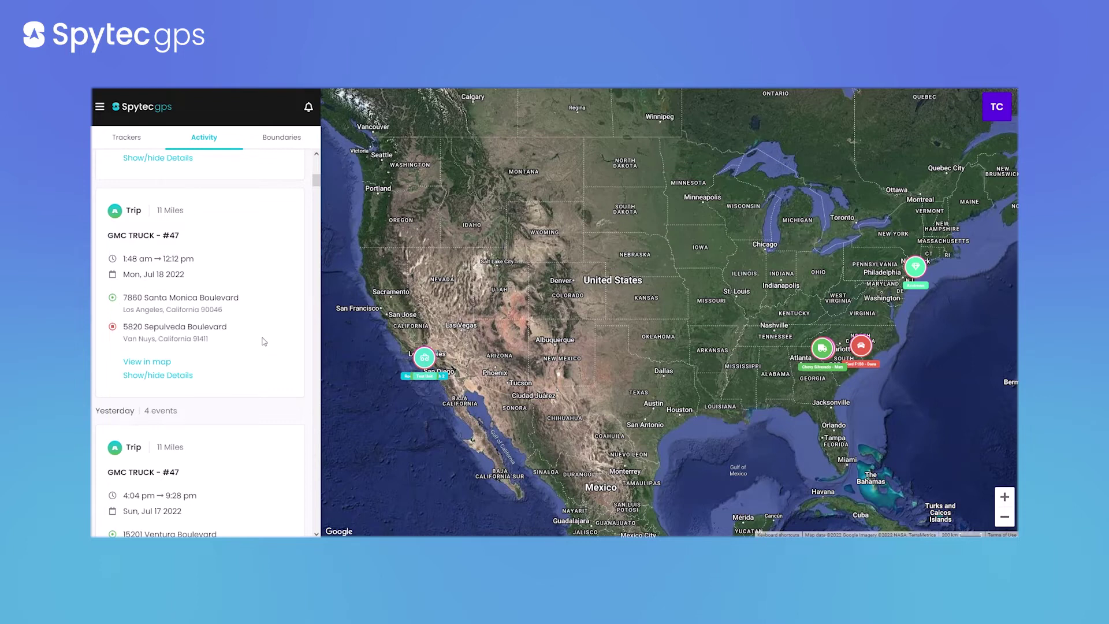
scroll(259, 340, "down", 2)
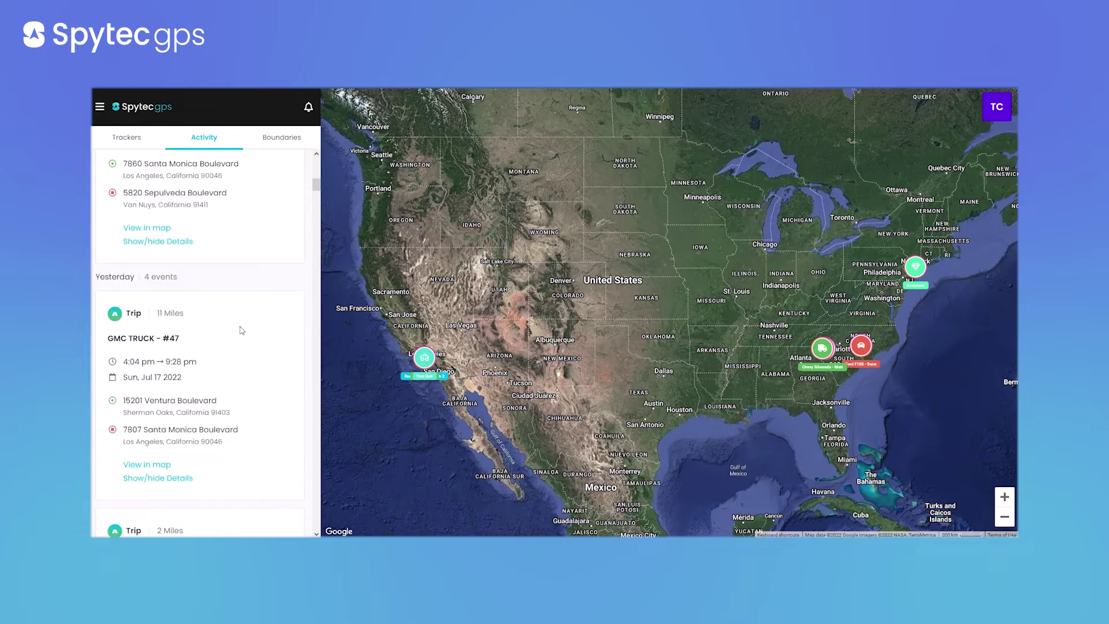
scroll(246, 312, "up", 3)
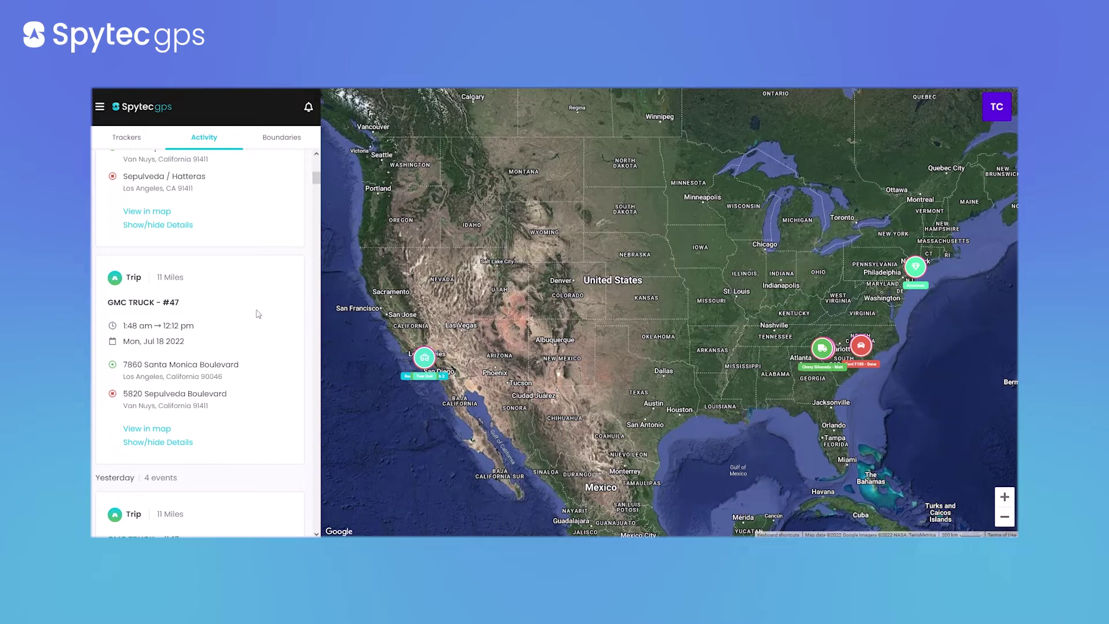
Plot the 11-mile Jul 18 GMC TRUCK - #47 trip on the map and zoom along its route
left_click(160, 429)
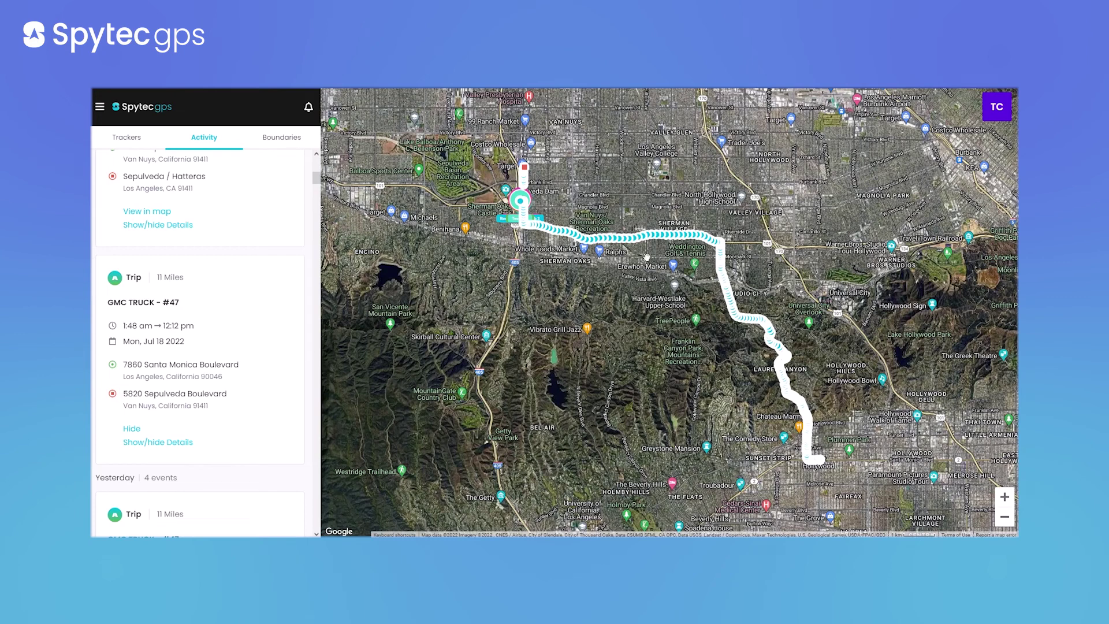
scroll(763, 350, "up", 4)
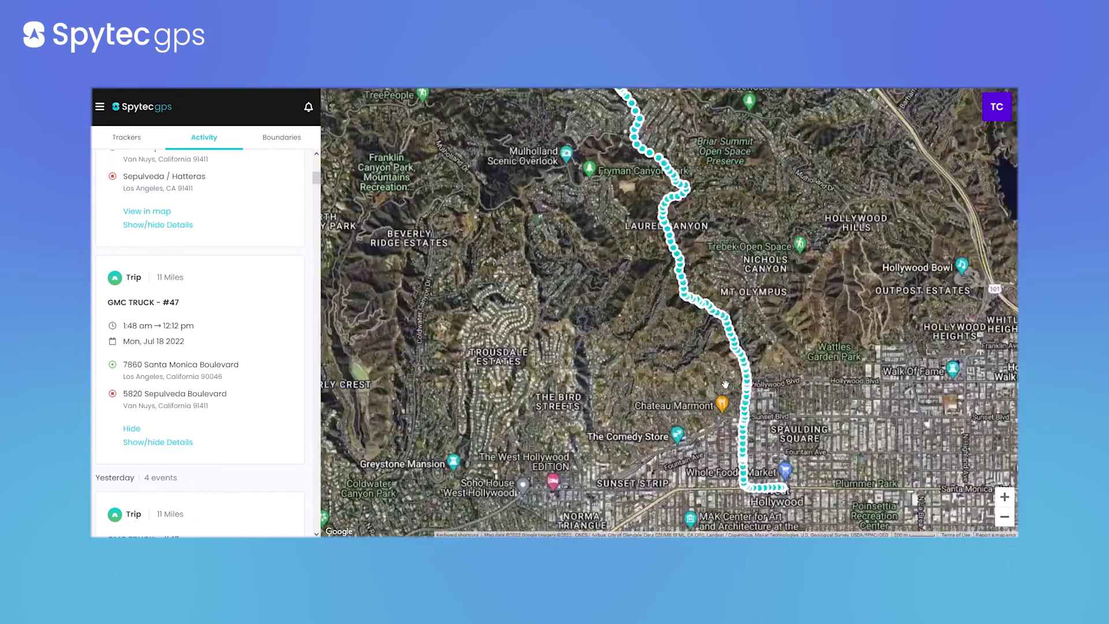
scroll(721, 376, "down", 1)
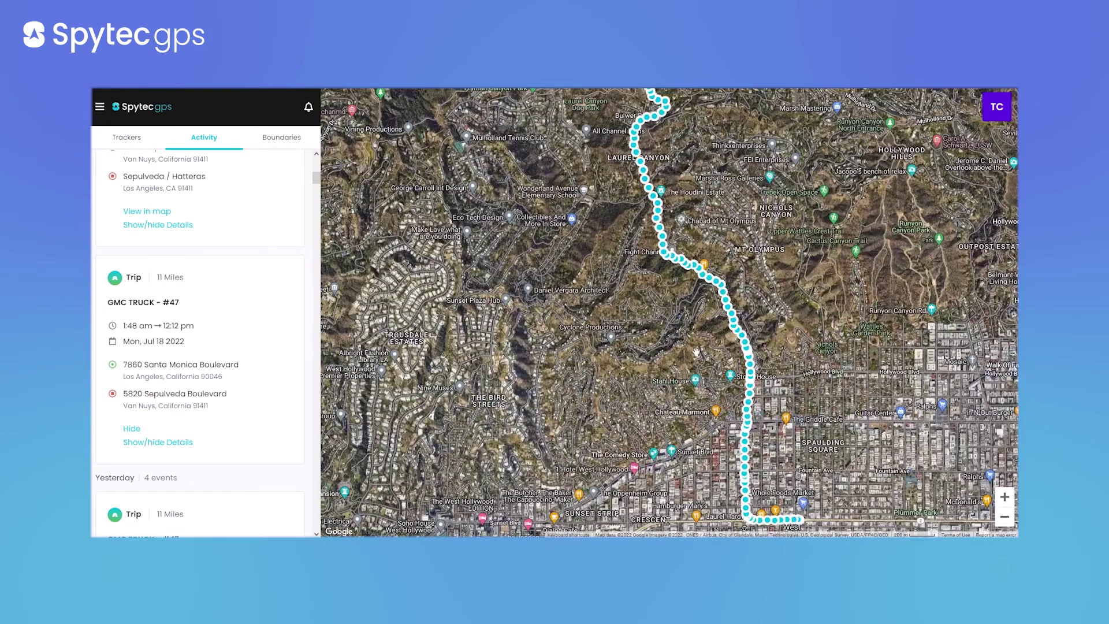
scroll(696, 351, "down", 2)
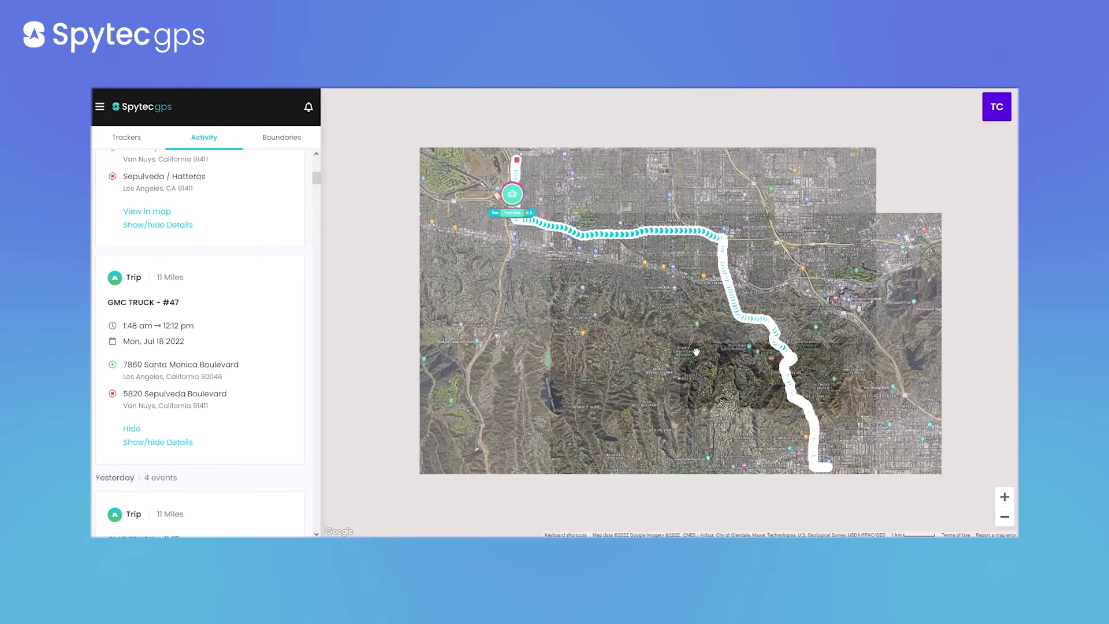
scroll(643, 240, "up", 3)
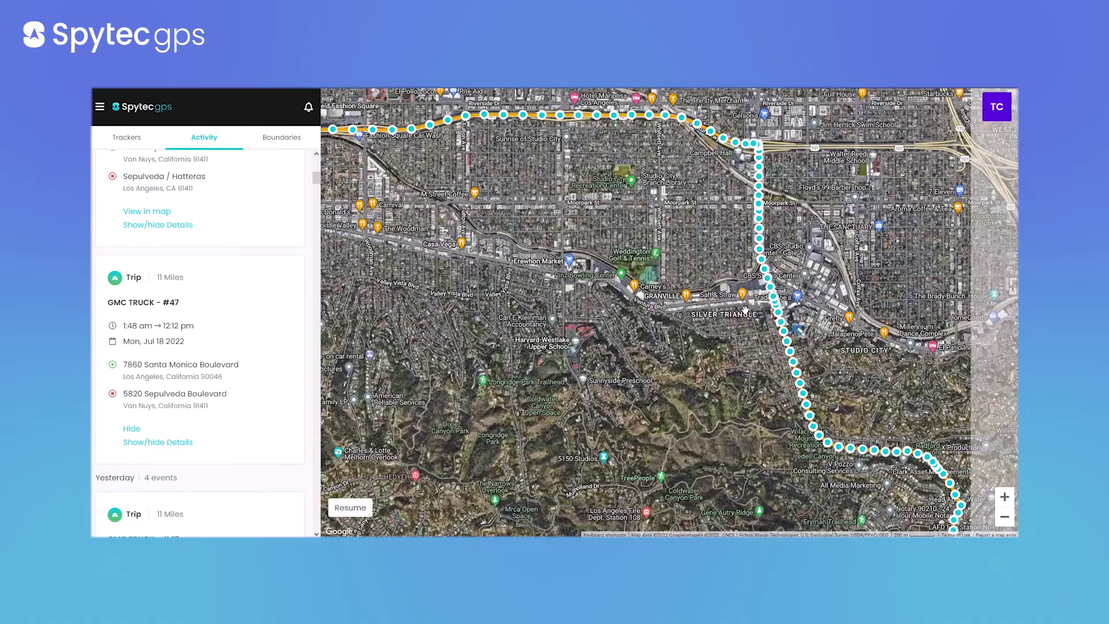
scroll(780, 332, "down", 5)
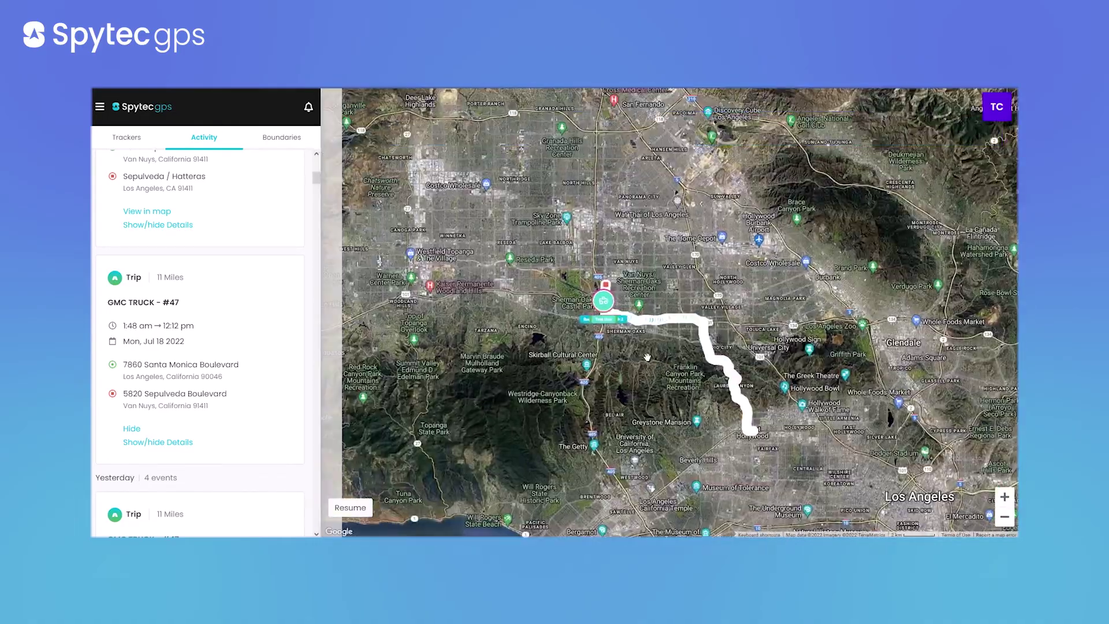
scroll(694, 361, "up", 1)
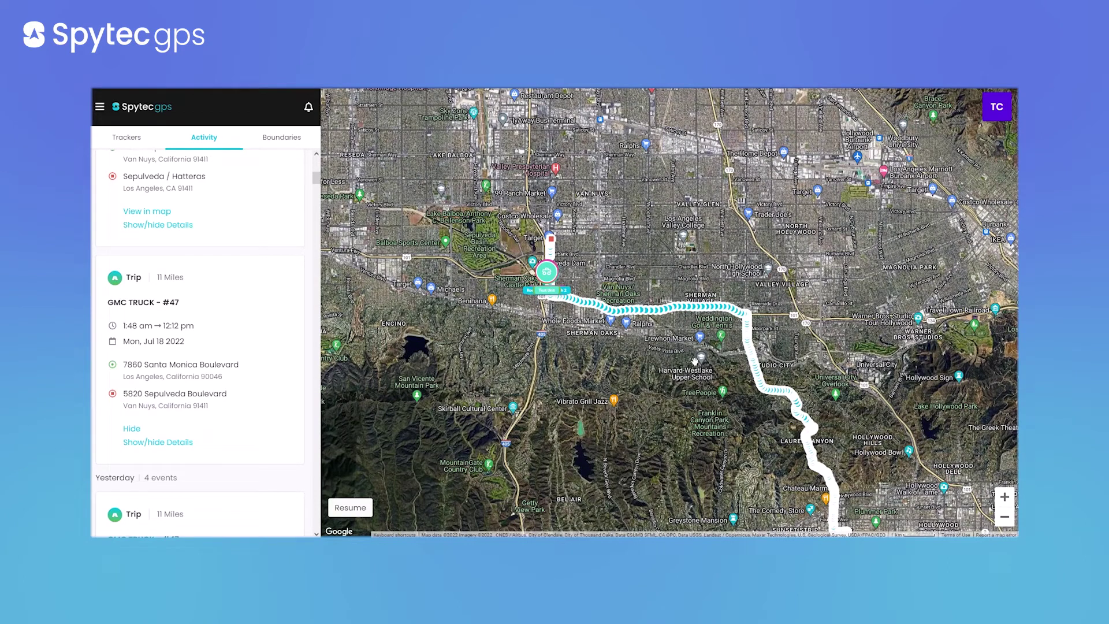
scroll(172, 272, "up", 5)
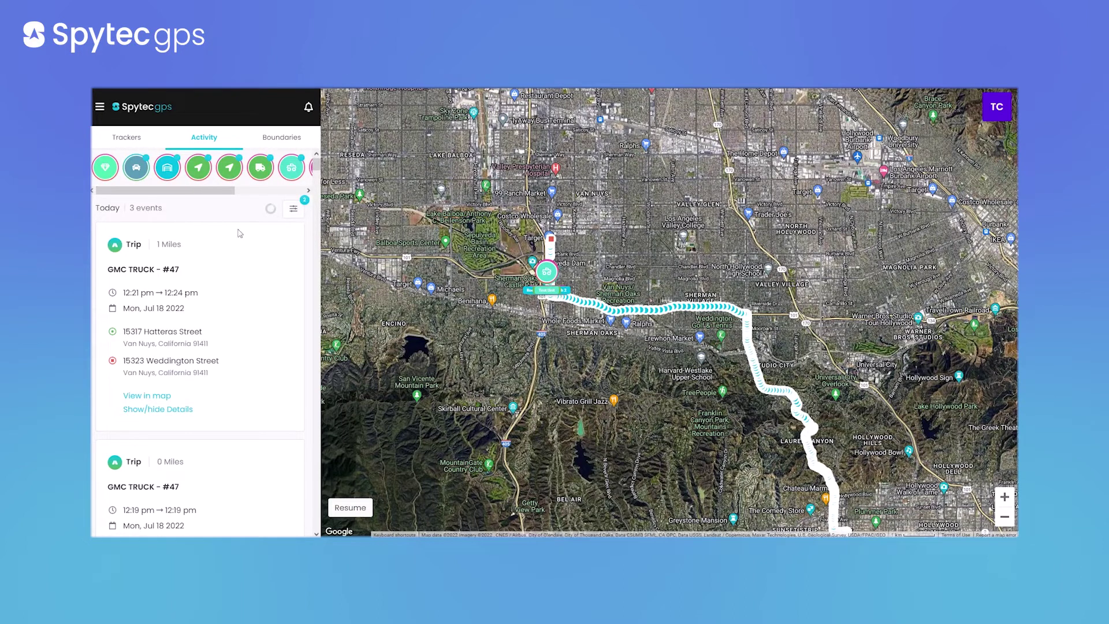
left_click(295, 208)
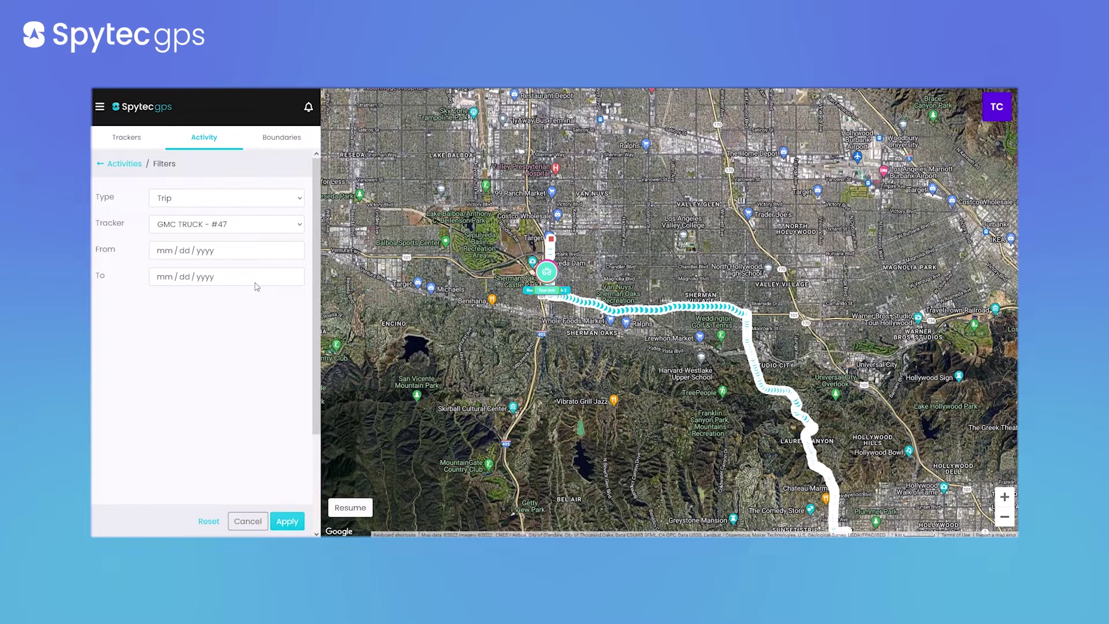
left_click(99, 166)
scroll(222, 335, "down", 1)
scroll(222, 340, "down", 3)
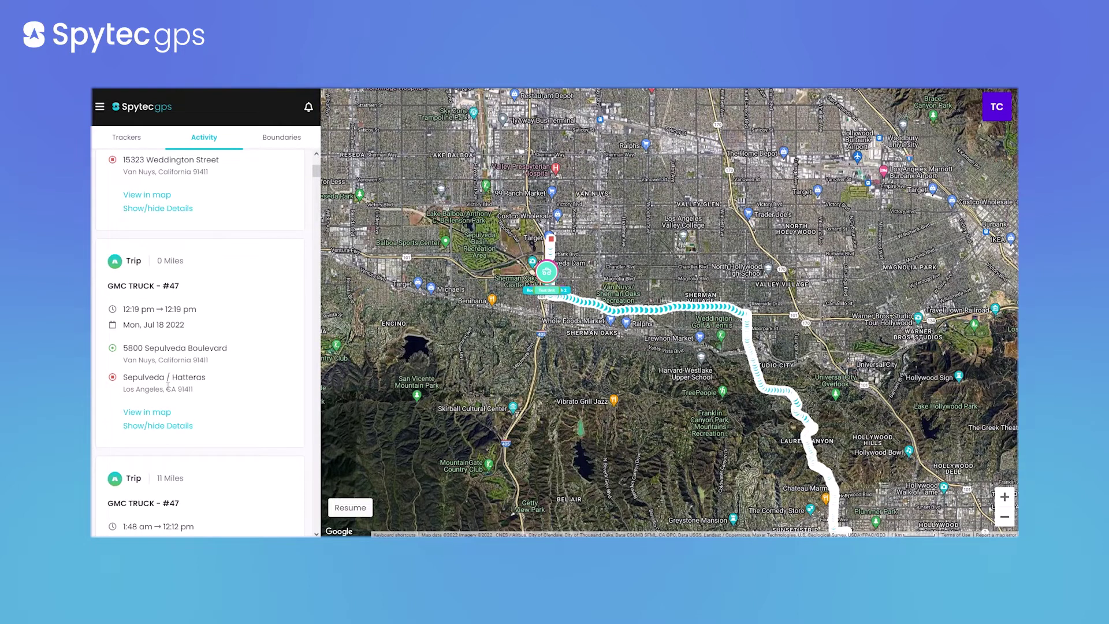
Hide the GMC TRUCK - #47 trip route and zoom out to all US trackers
scroll(185, 398, "down", 4)
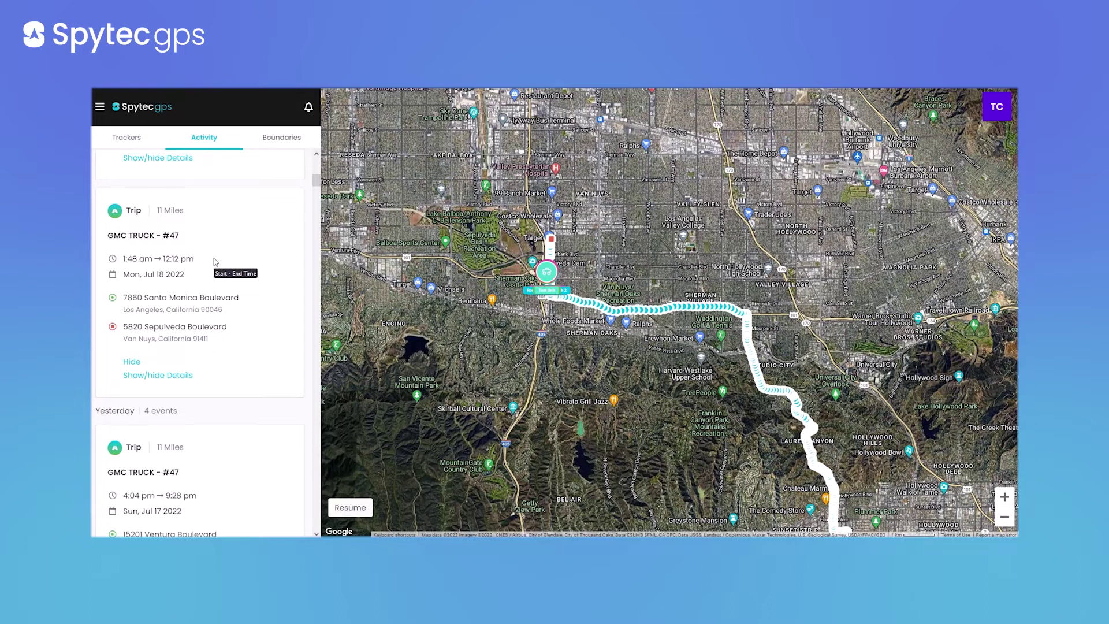
left_click(133, 362)
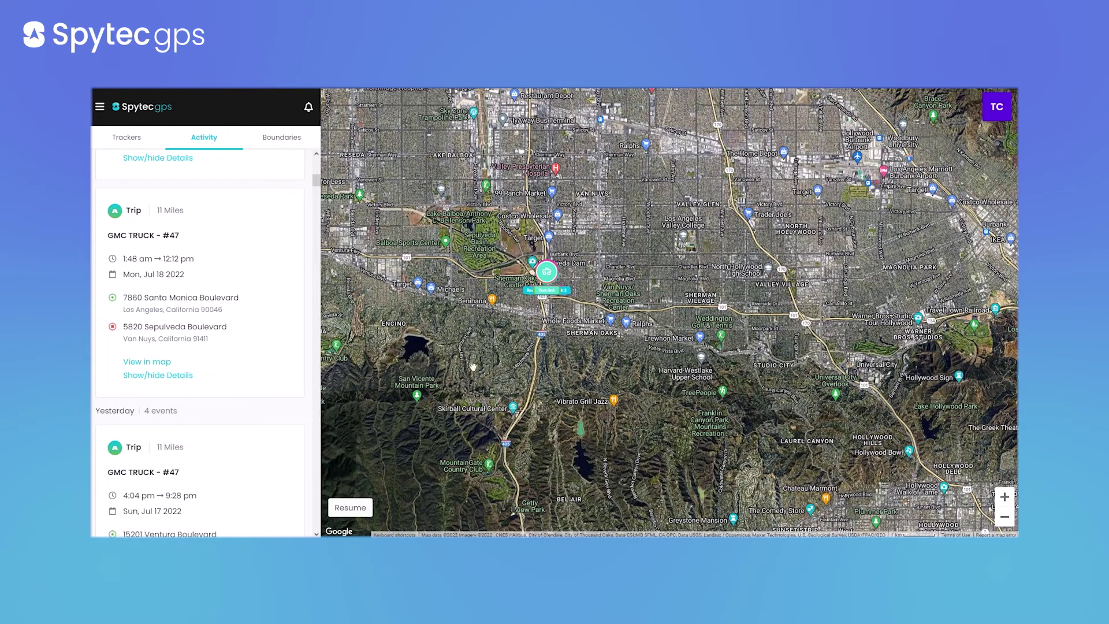
left_click(350, 508)
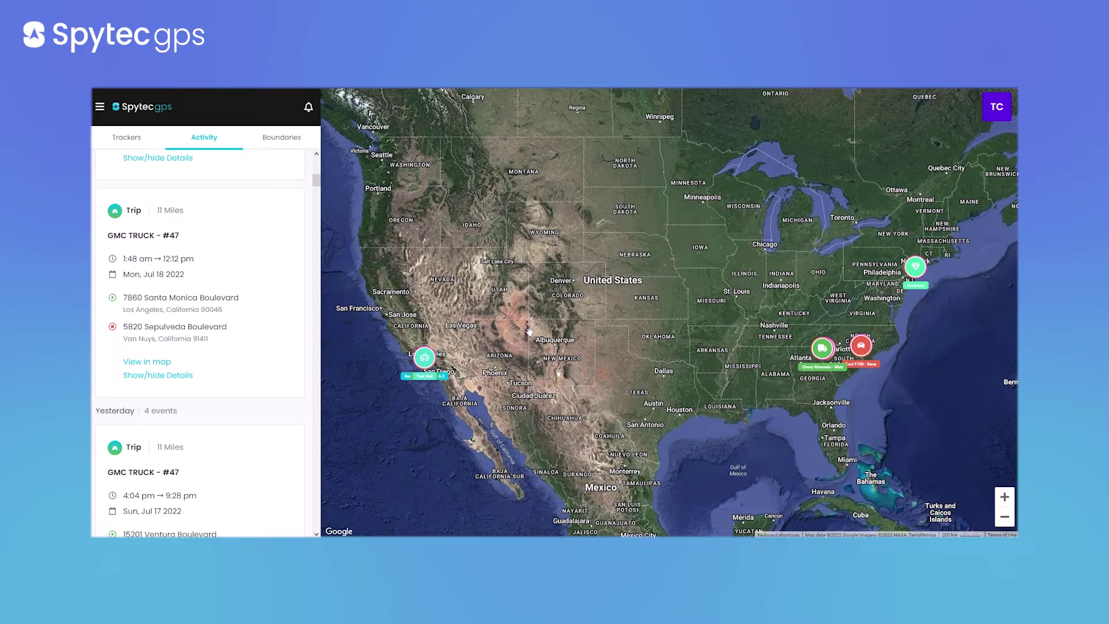
Show the saved boundaries list and centre the Atoka map on the warehouse q boundary
left_click(279, 137)
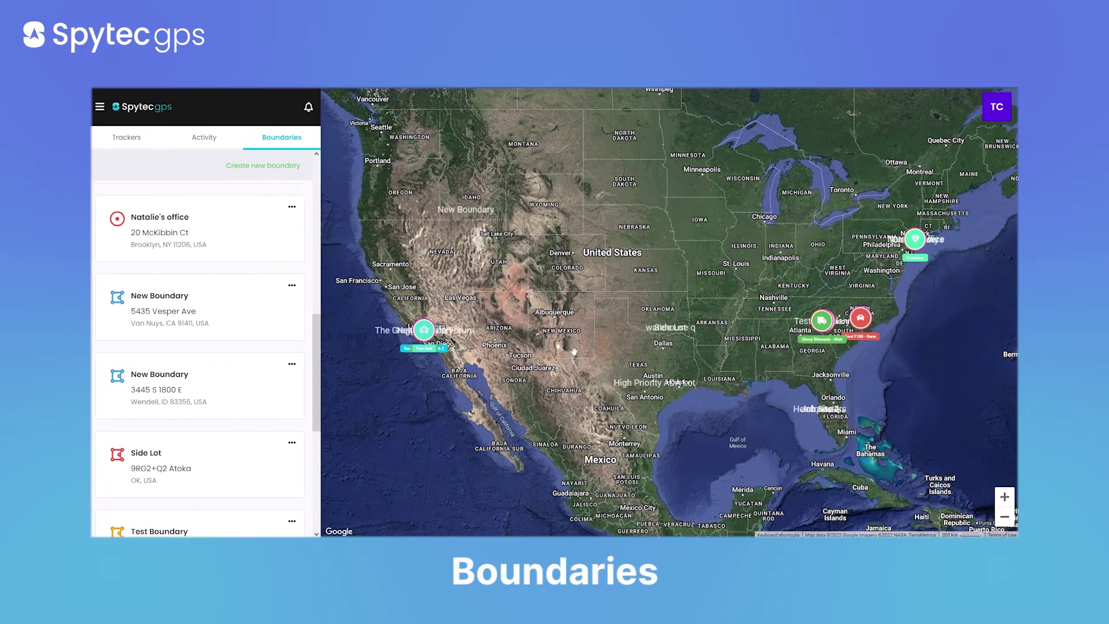
scroll(664, 327, "up", 5)
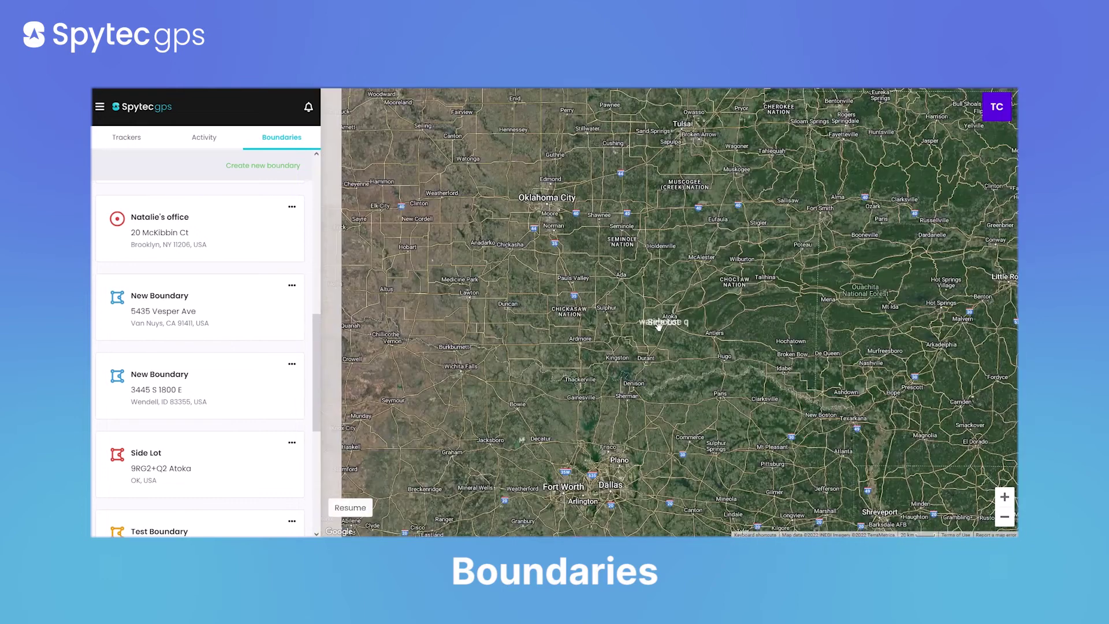
scroll(659, 326, "up", 5)
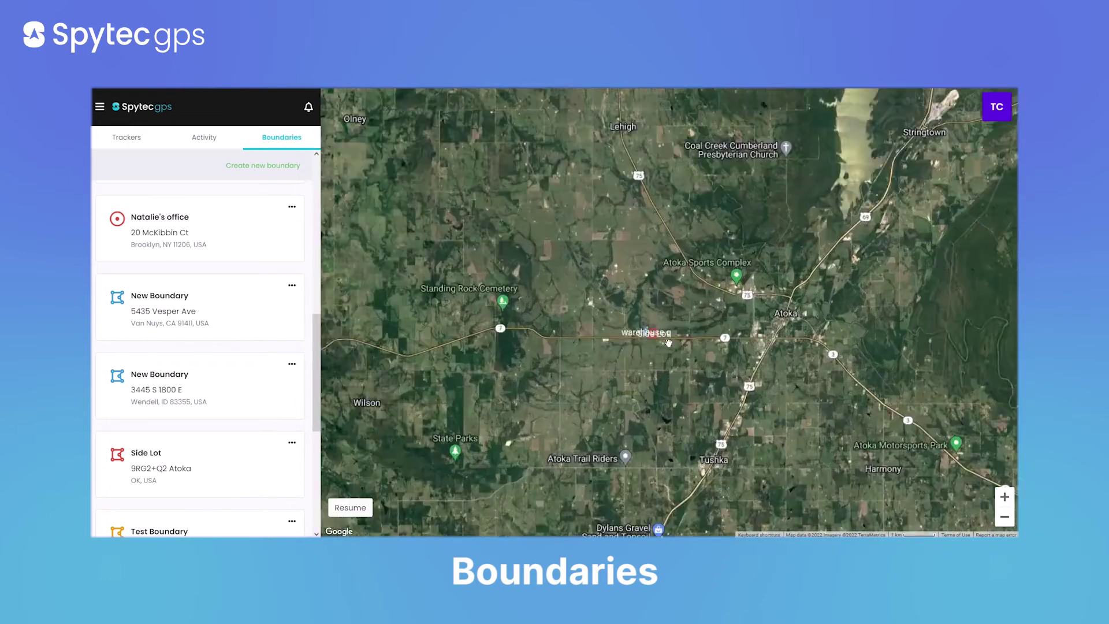
scroll(668, 343, "up", 5)
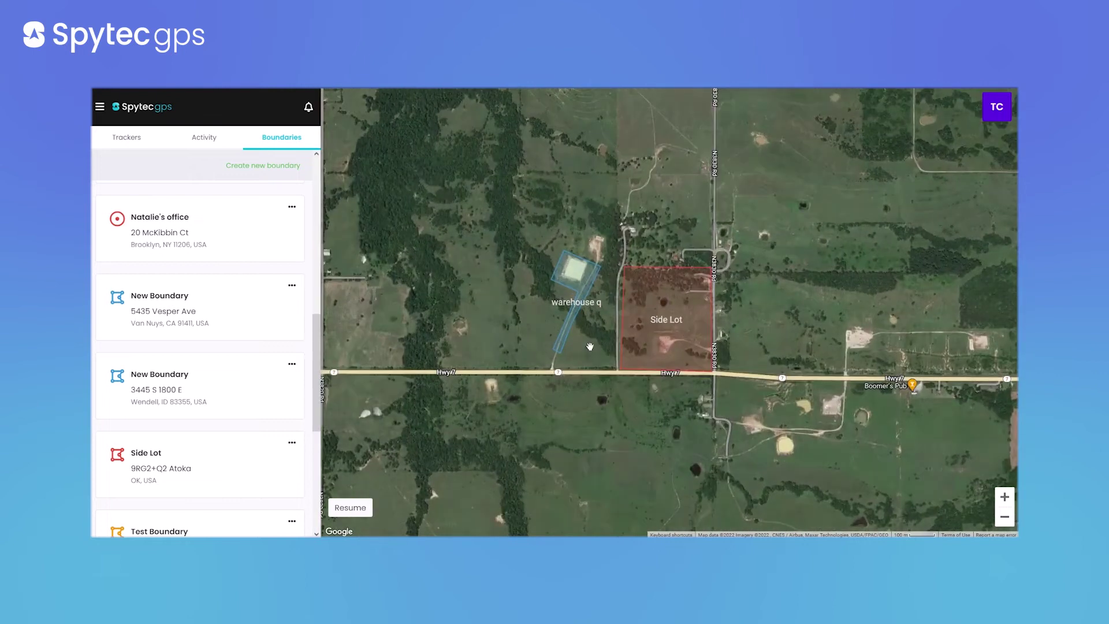
left_click_drag(589, 347, 625, 367)
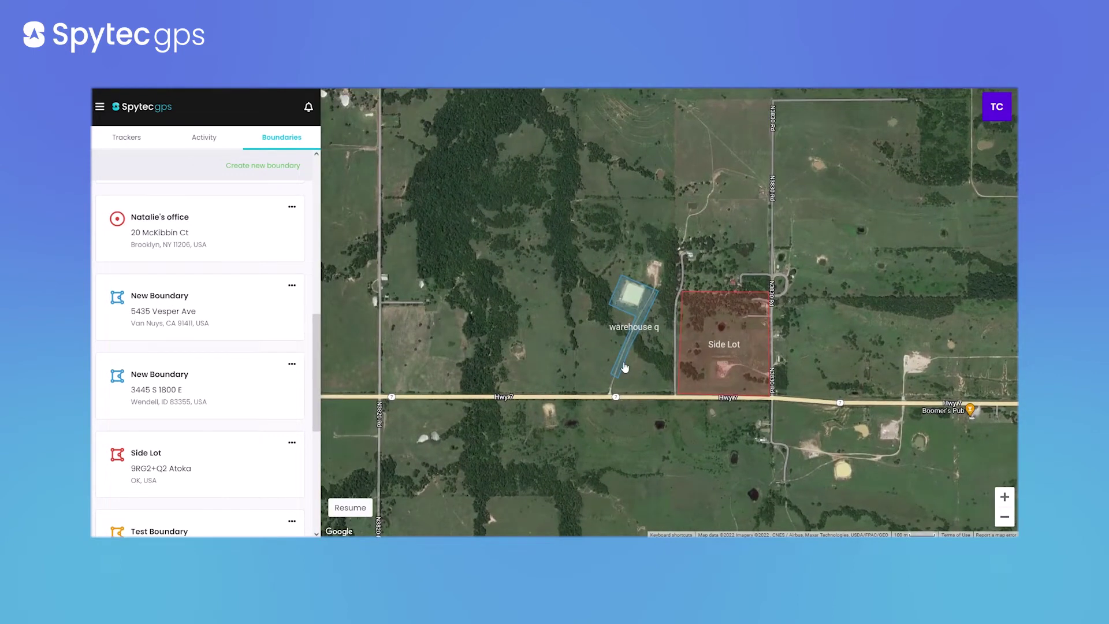
scroll(217, 329, "down", 5)
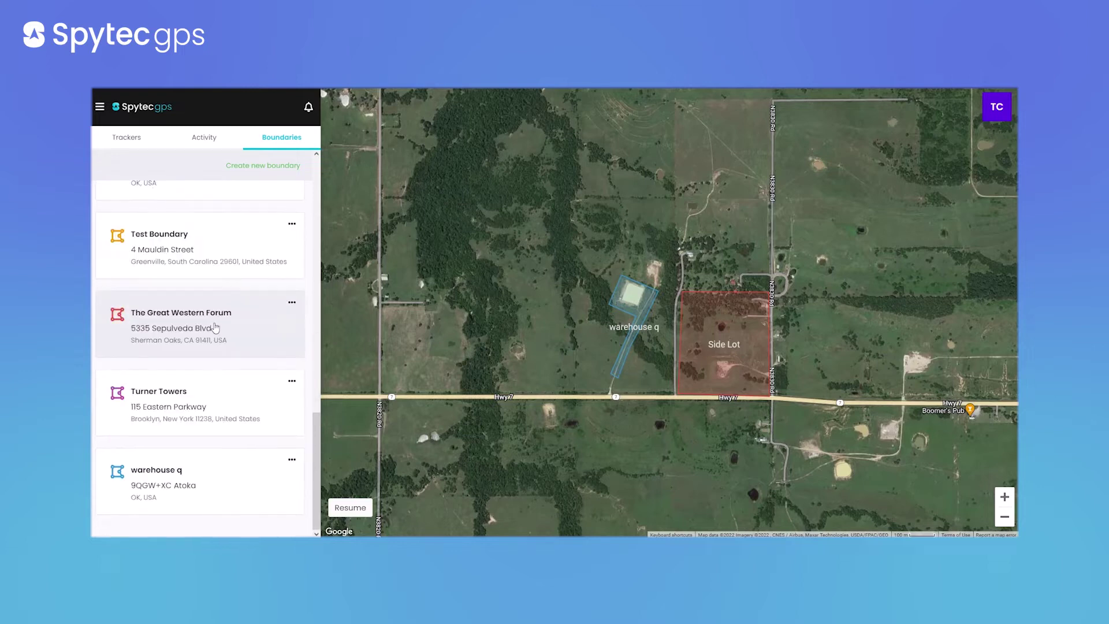
left_click(206, 483)
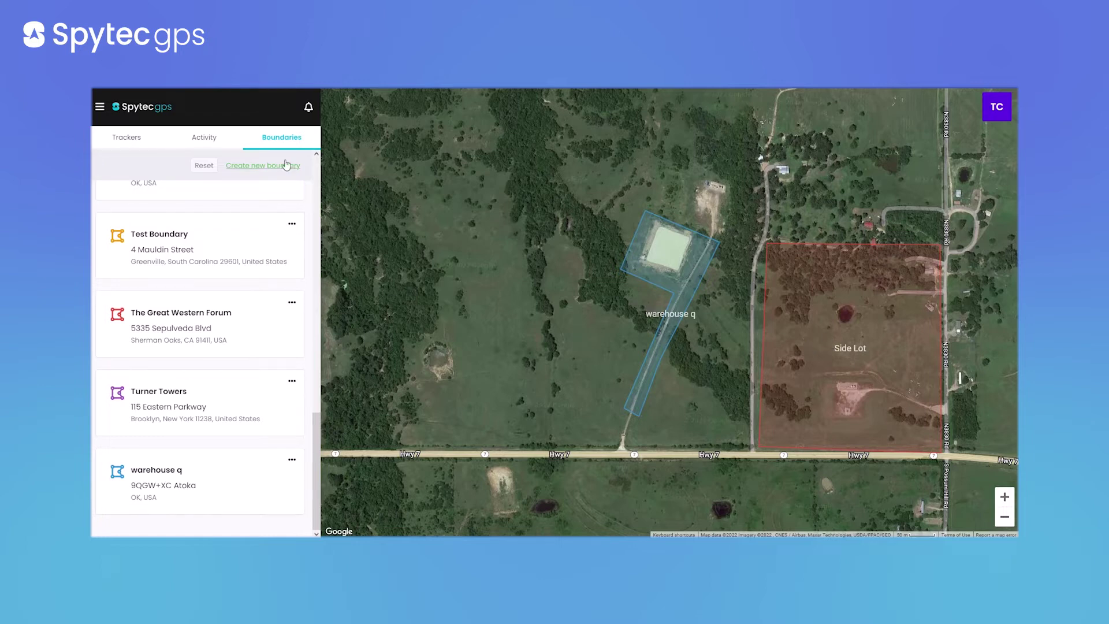
Start a new boundary at 34.3779, -96.1858, halve the circle's radius, then switch it to polygon shape
left_click(269, 167)
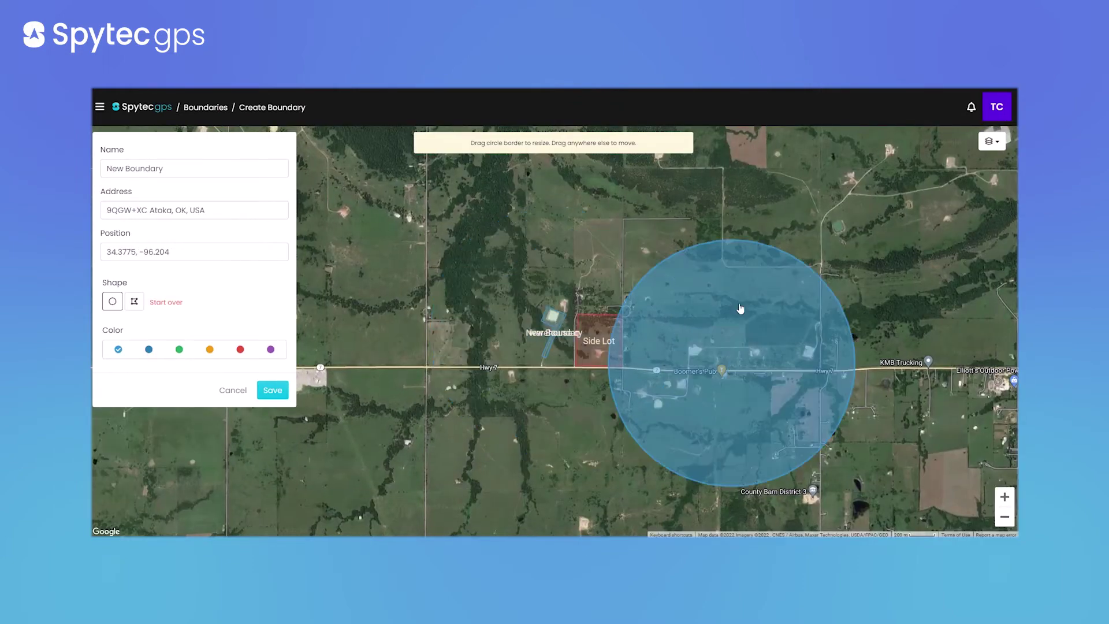
left_click_drag(740, 309, 742, 277)
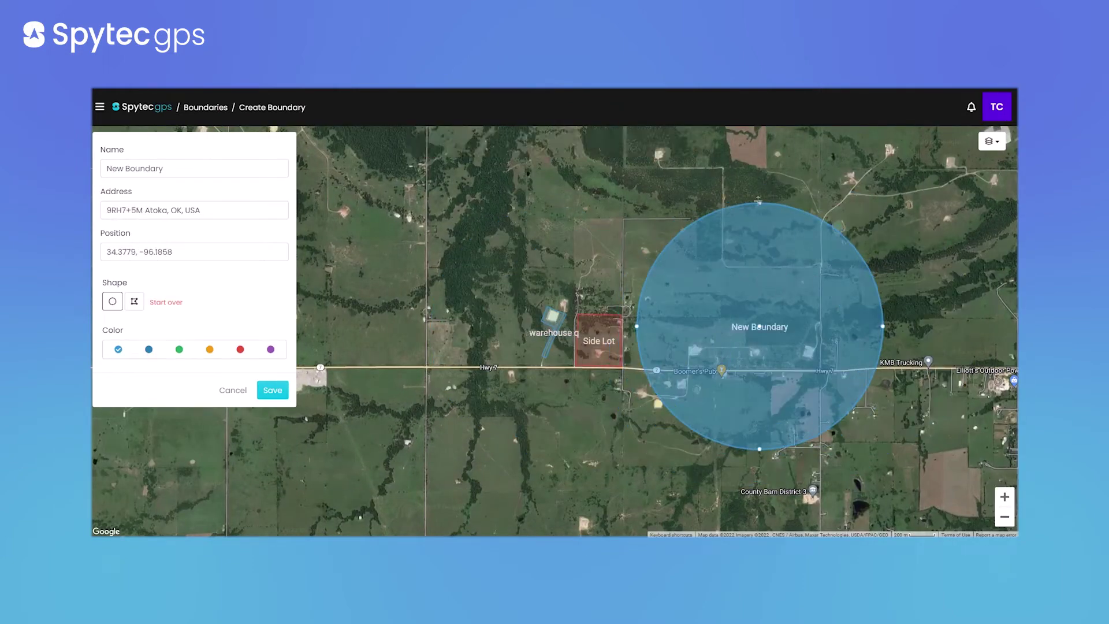
left_click_drag(759, 218, 772, 264)
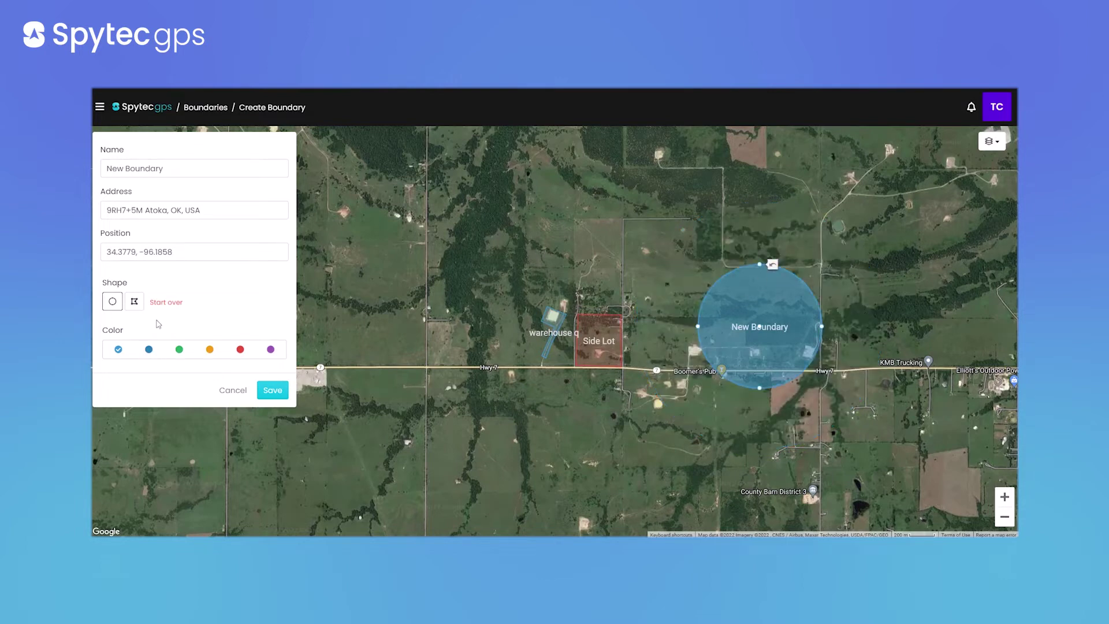
left_click(134, 300)
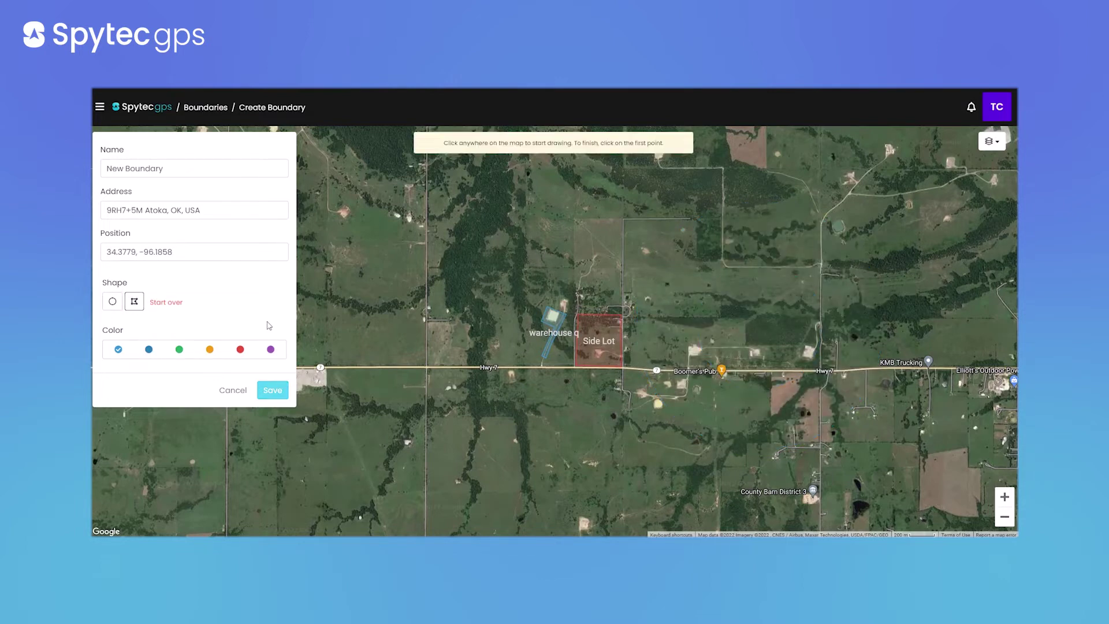
Place the first five corners of the New Boundary polygon around the clearing north of Hwy 7
scroll(733, 365, "up", 4)
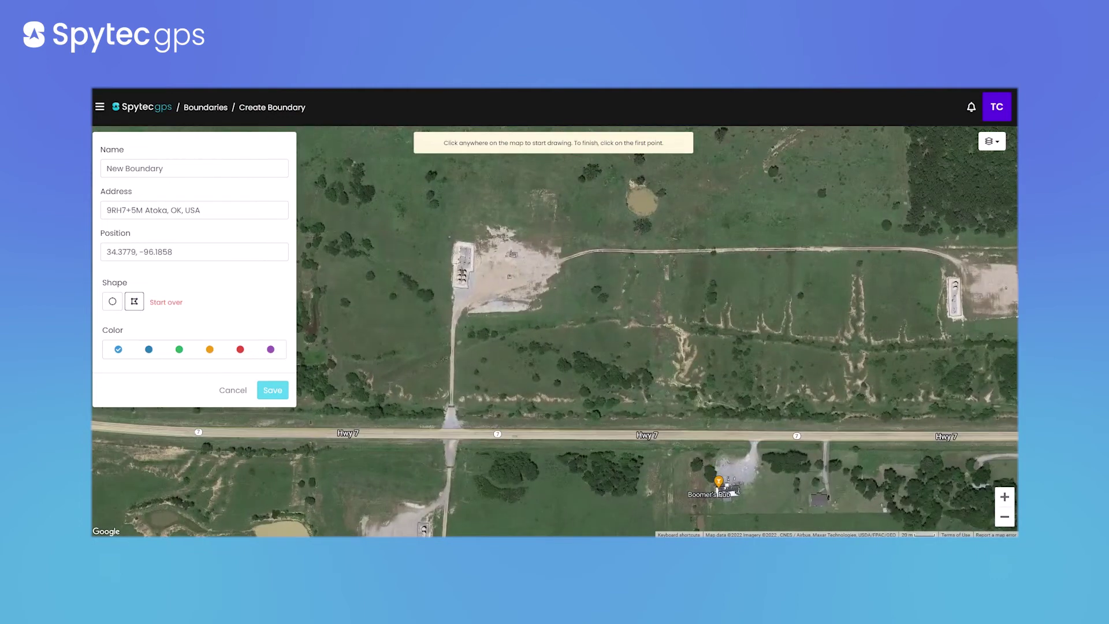
left_click(451, 241)
left_click(448, 337)
left_click(506, 350)
left_click(529, 380)
left_click(556, 347)
Add the remaining corners, close the polygon on its first point, and cancel the new boundary
left_click(646, 350)
left_click(651, 311)
left_click(558, 299)
left_click(586, 215)
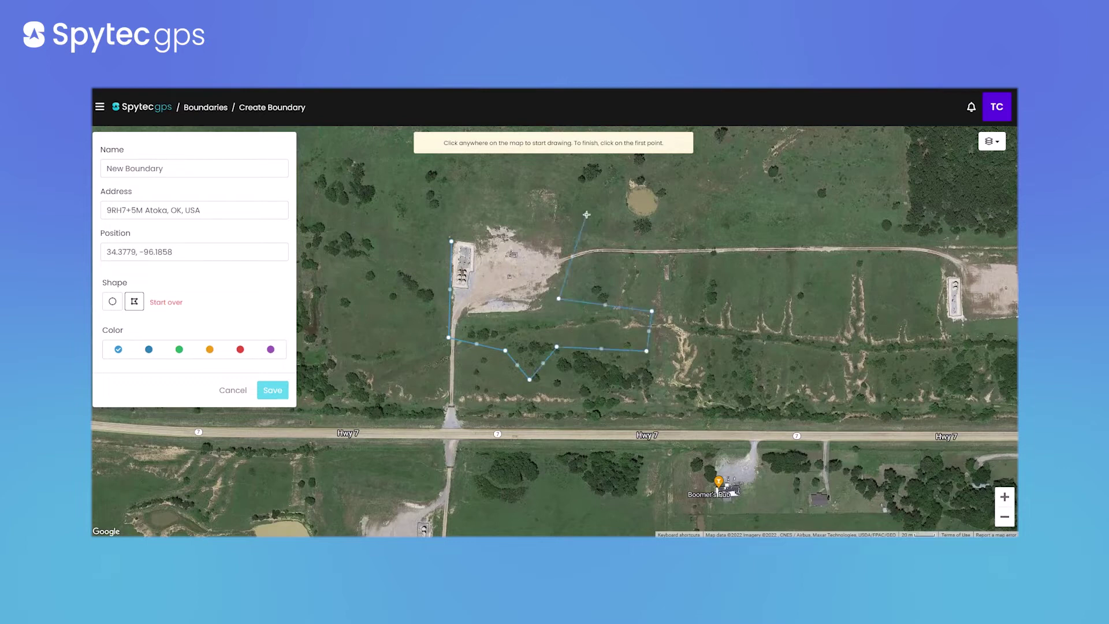
left_click(514, 196)
left_click(451, 241)
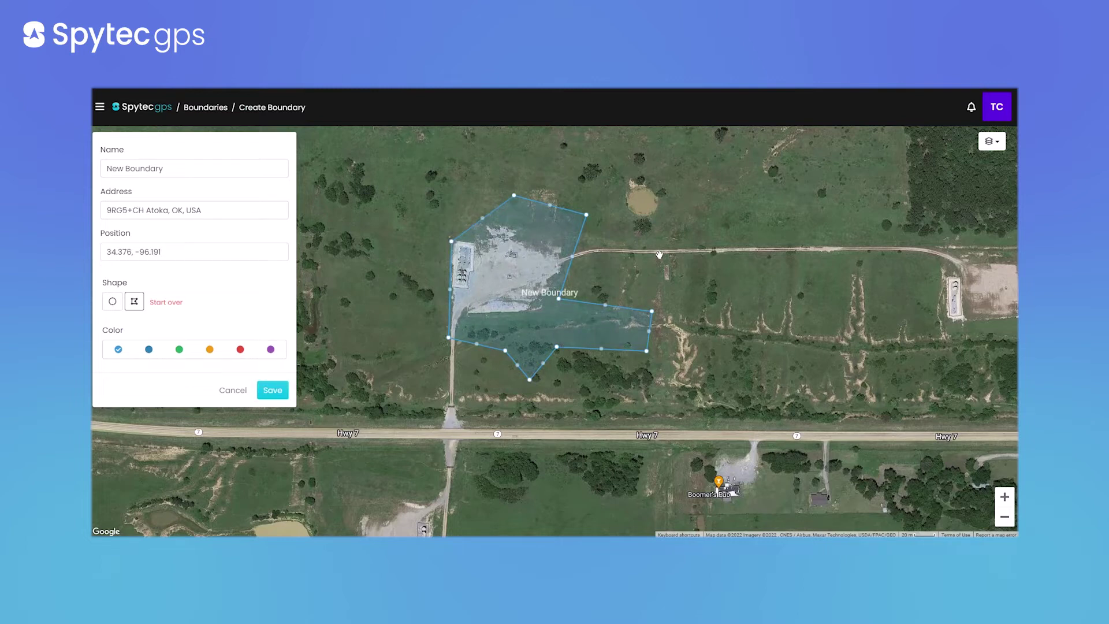
left_click(237, 391)
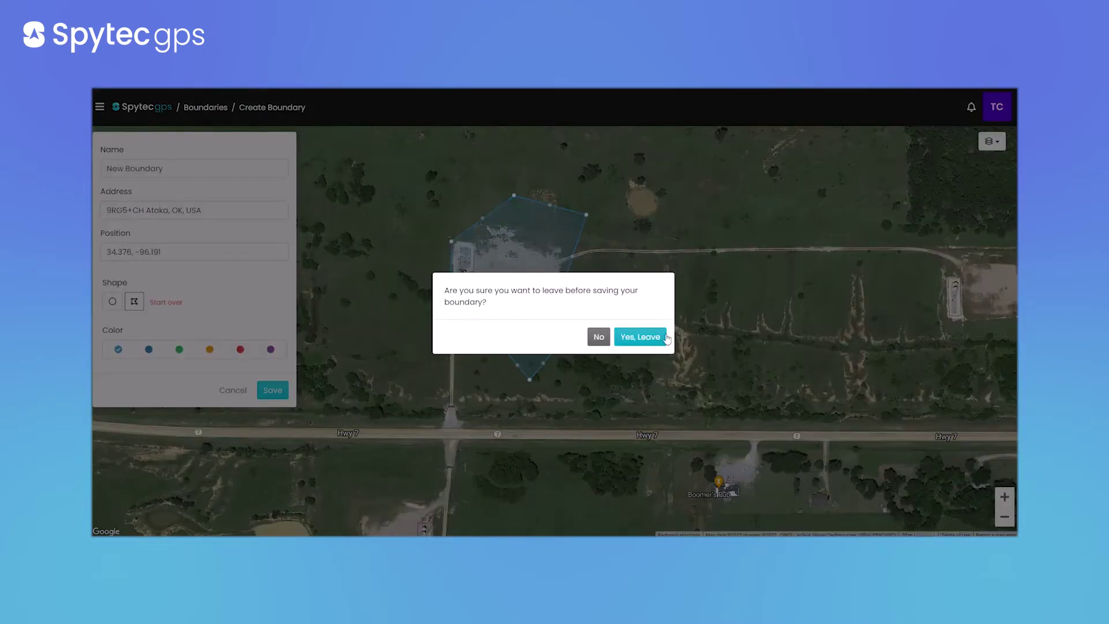
Leave without saving, recentre the map on warehouse q and Side Lot, and open the main menu
left_click(665, 336)
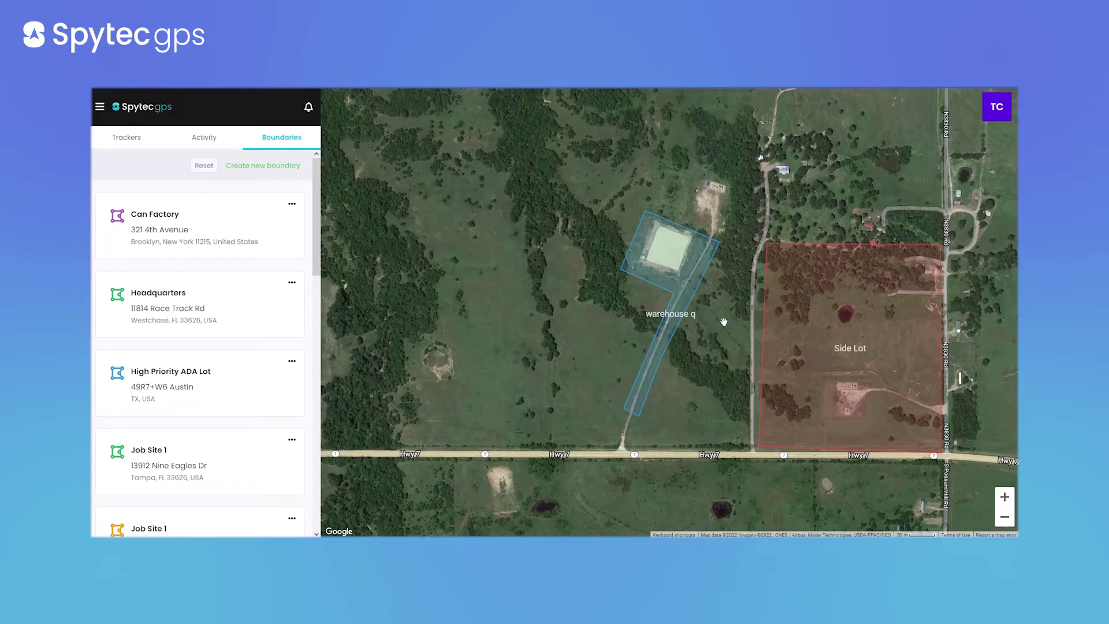
left_click_drag(700, 333, 622, 339)
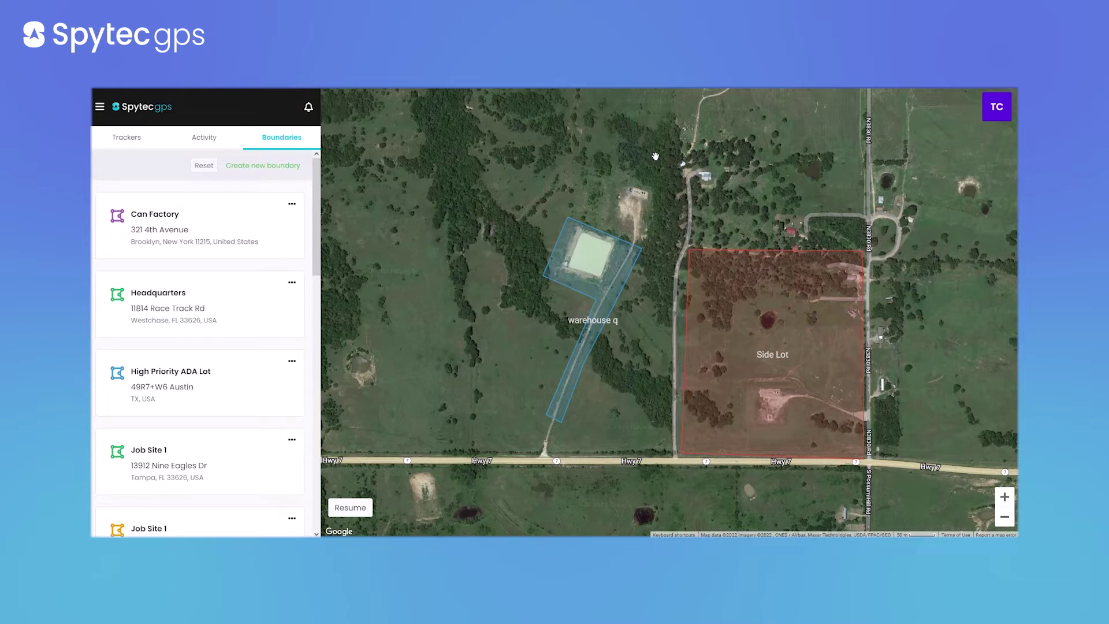
left_click(100, 107)
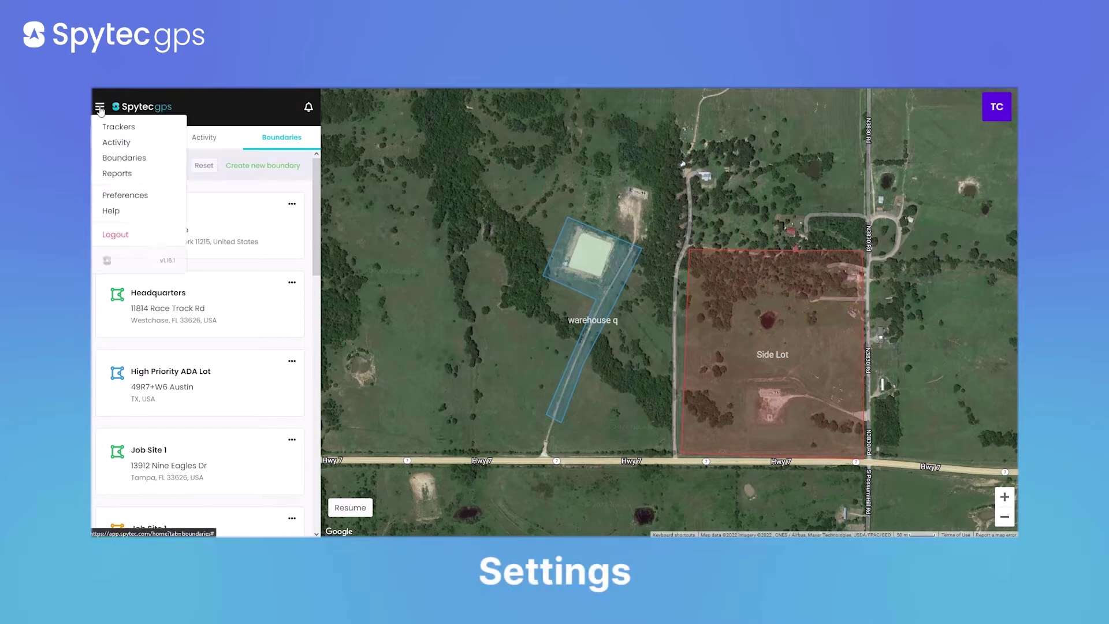
Show the Alerts and Notifications preferences: Speeding above 55 mph, Low Battery below 10%
left_click(118, 197)
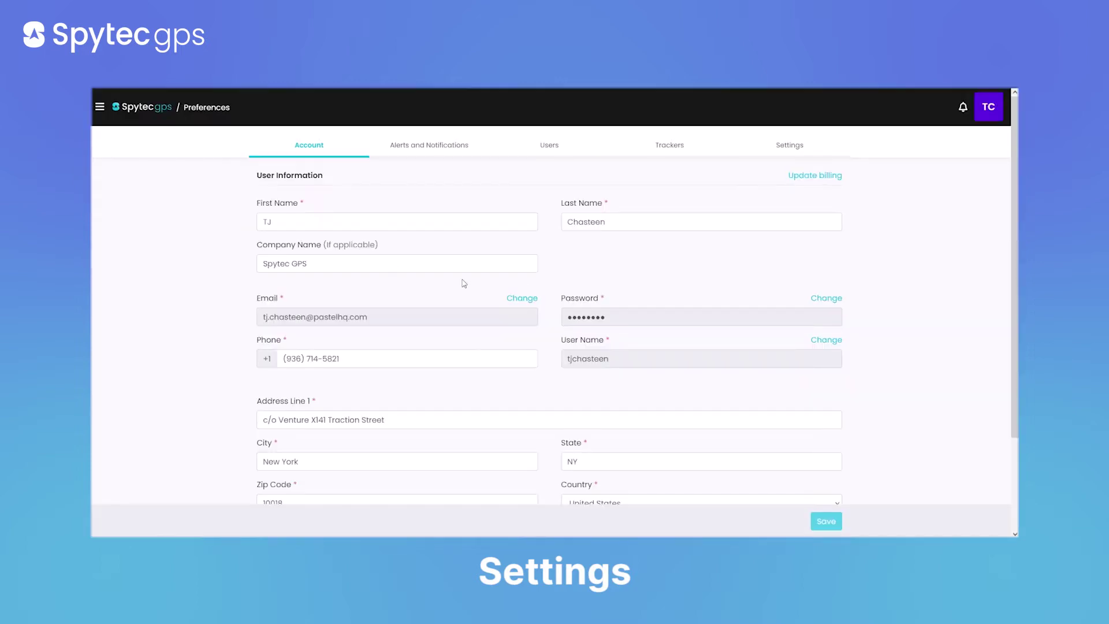
left_click(310, 145)
scroll(415, 279, "up", 3)
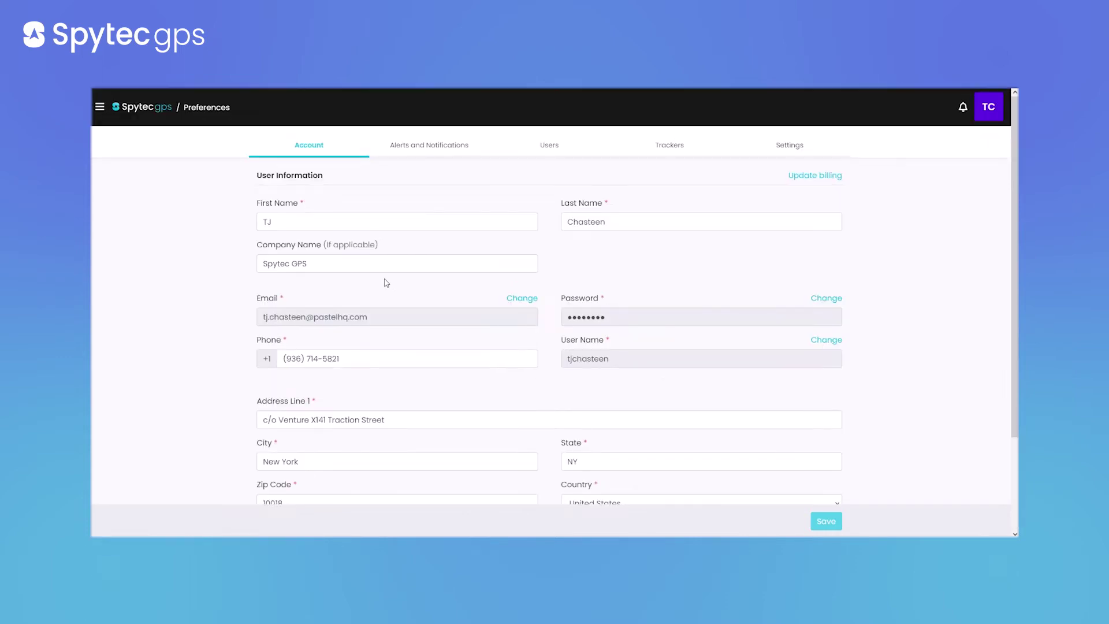
left_click(420, 146)
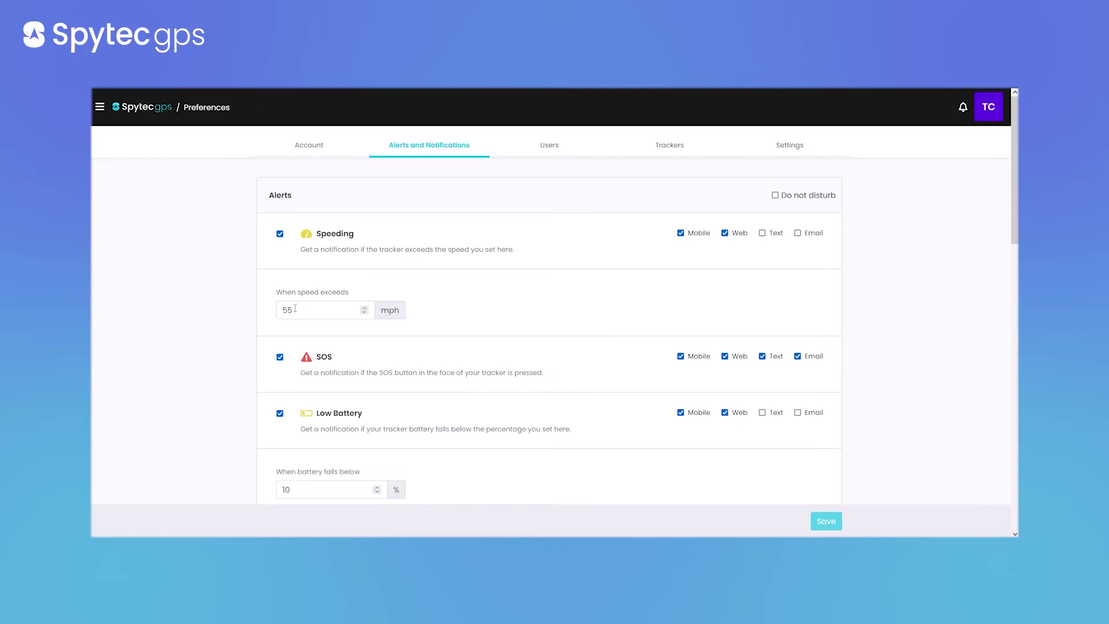
scroll(295, 309, "down", 2)
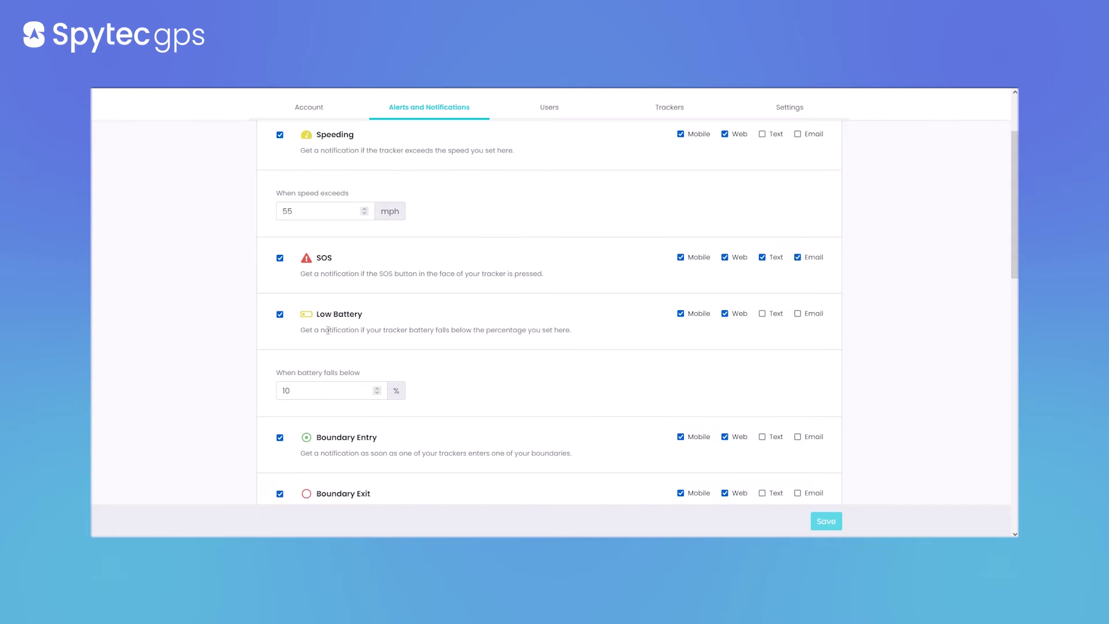
scroll(329, 328, "down", 3)
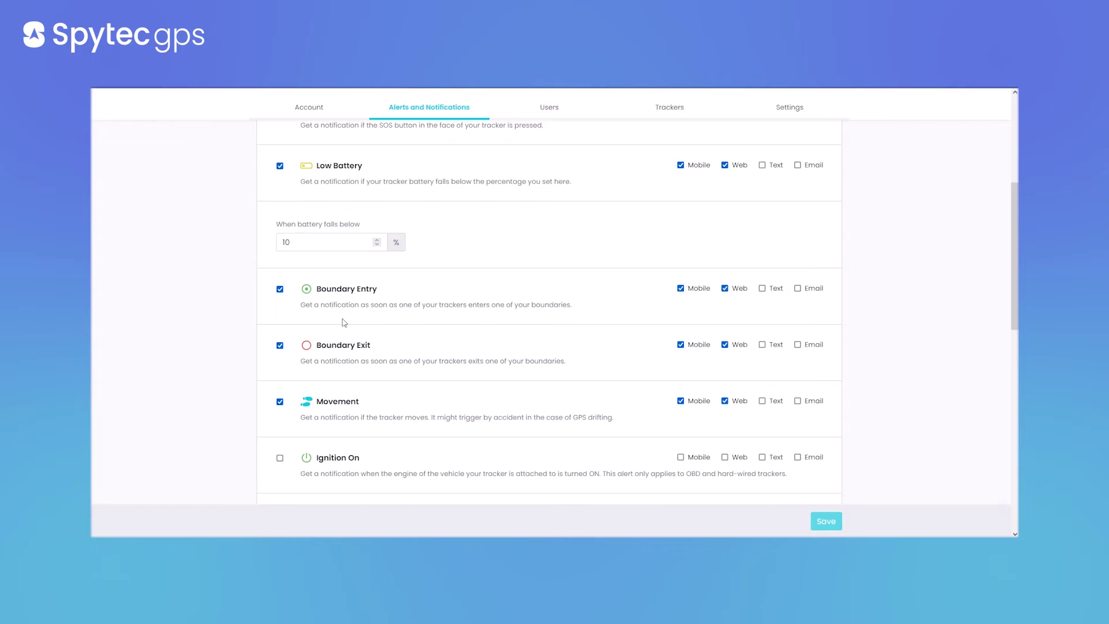
scroll(344, 322, "down", 3)
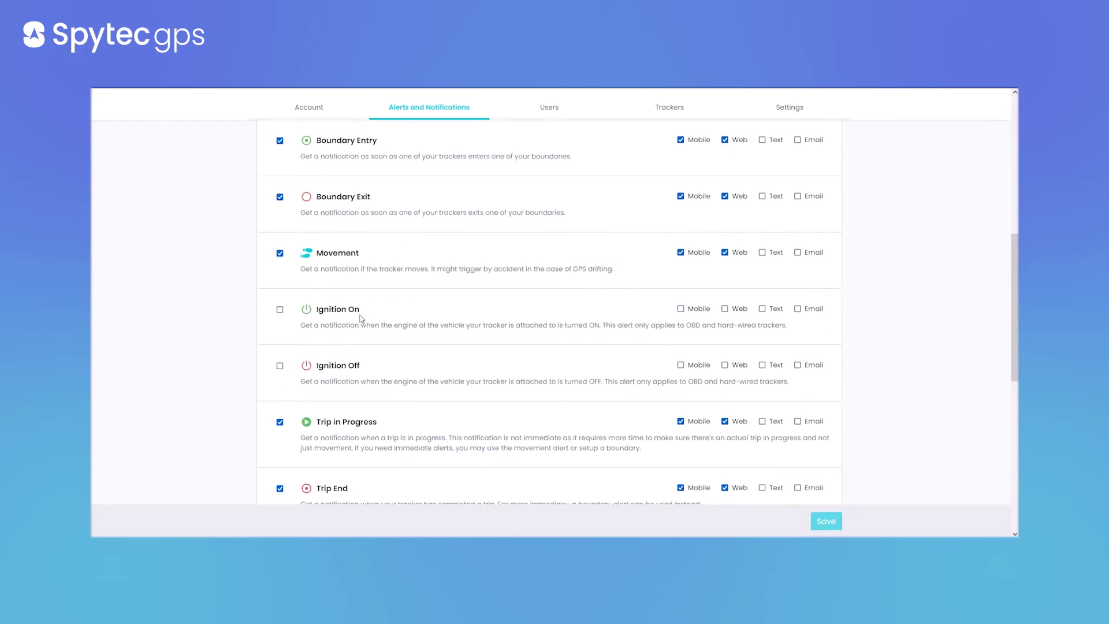
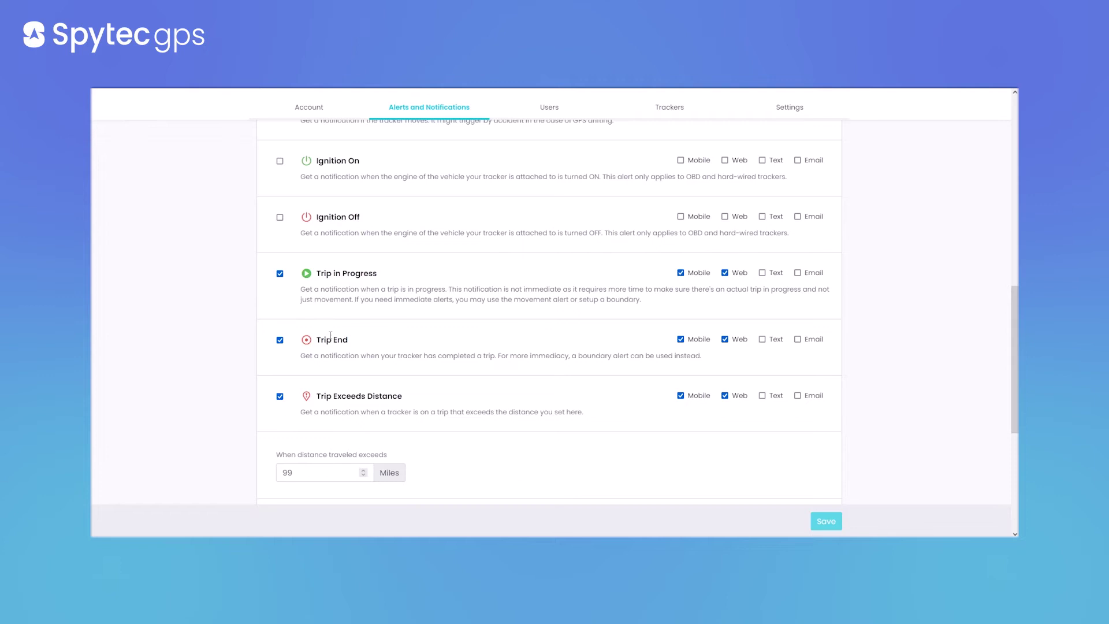
Scroll the alert settings down to Trip Exceeds Duration and its 8-hour limit
scroll(331, 335, "down", 3)
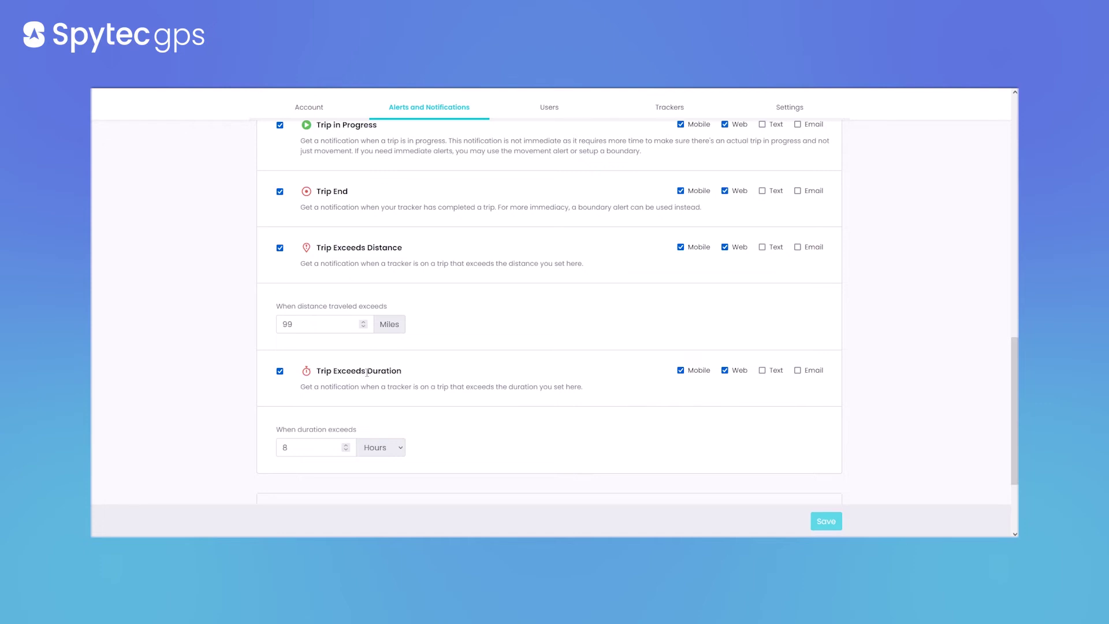
scroll(413, 370, "down", 2)
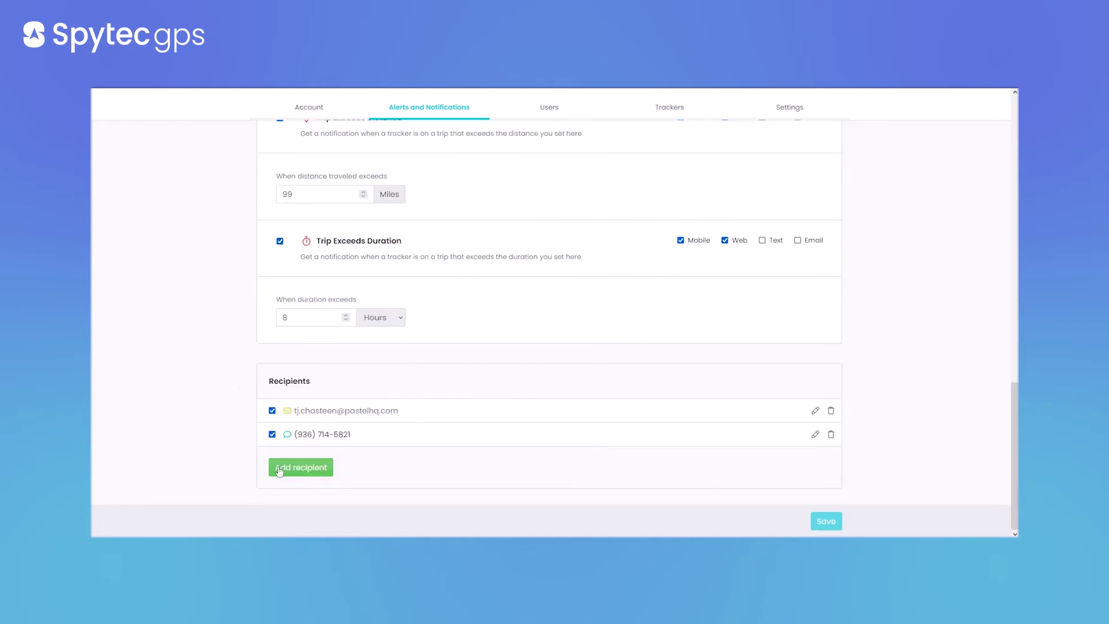
scroll(448, 431, "up", 2)
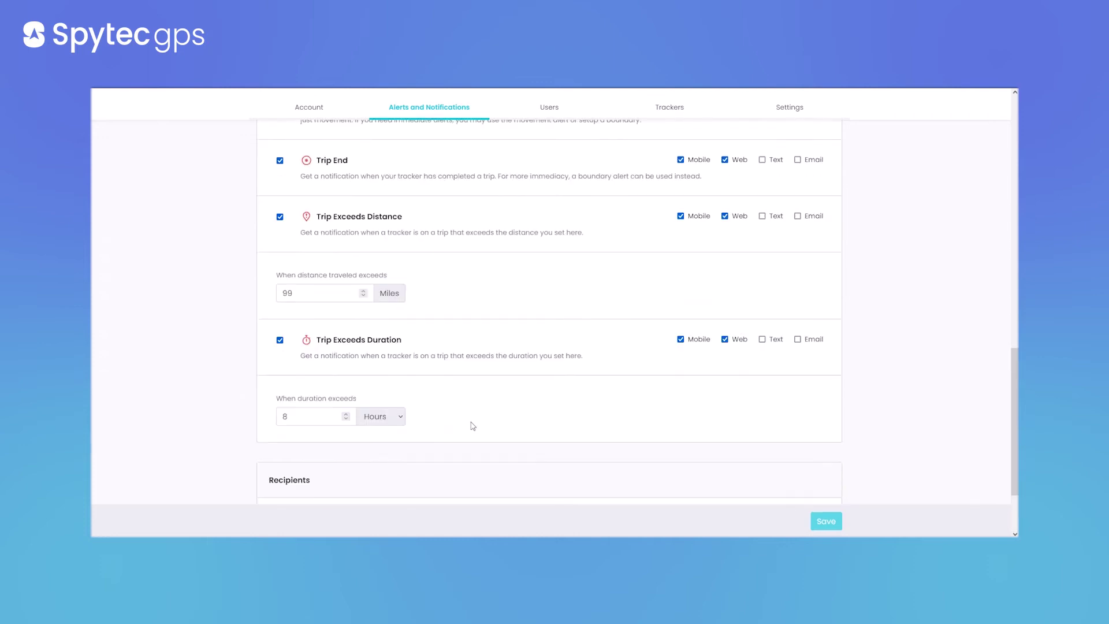
scroll(470, 426, "down", 2)
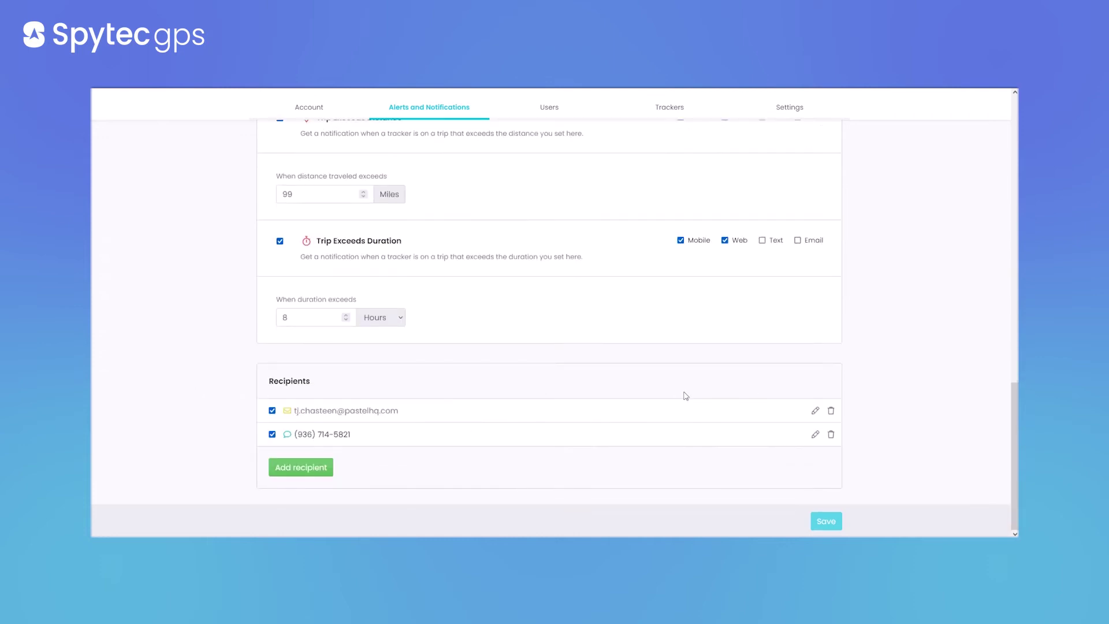
scroll(686, 396, "up", 2)
scroll(686, 396, "up", 10)
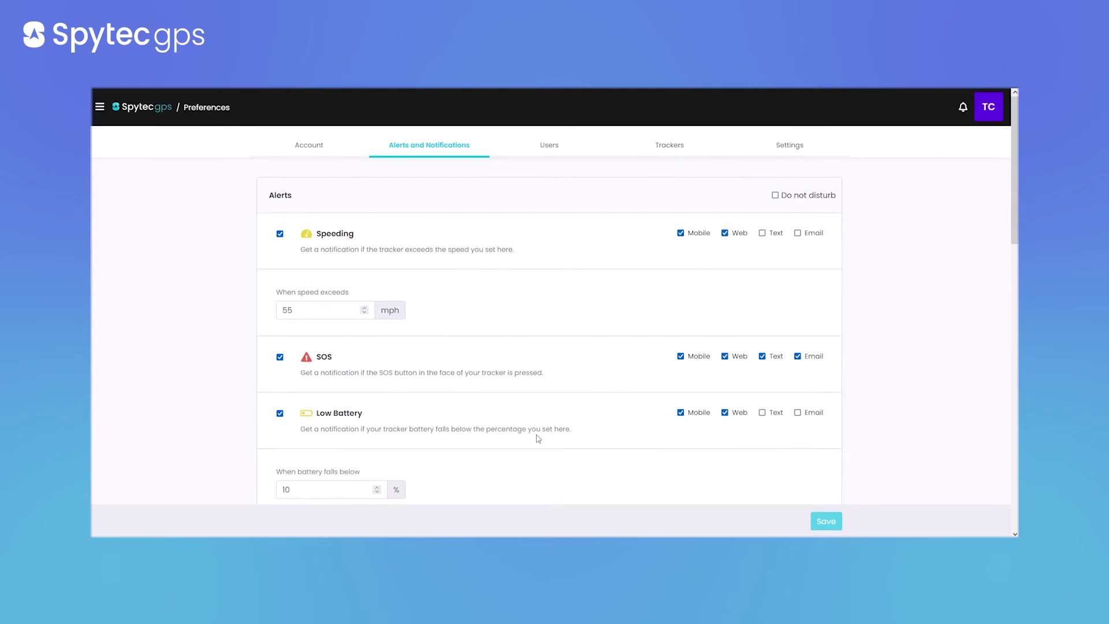
Open the Users page and search the user list by a user's e-mail address
left_click(549, 150)
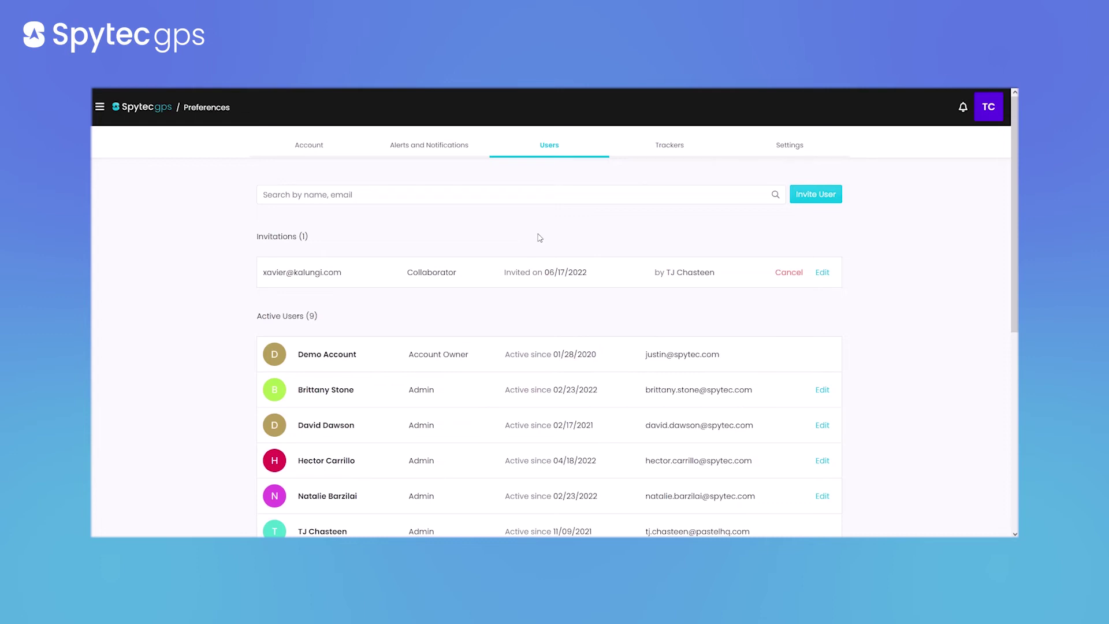
left_click(510, 193)
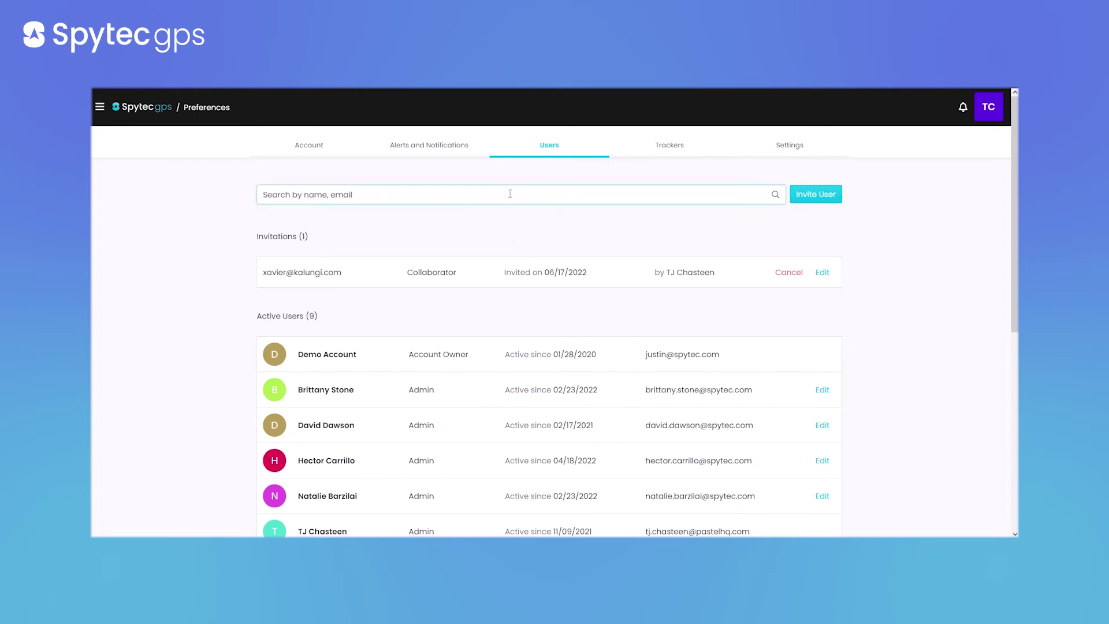
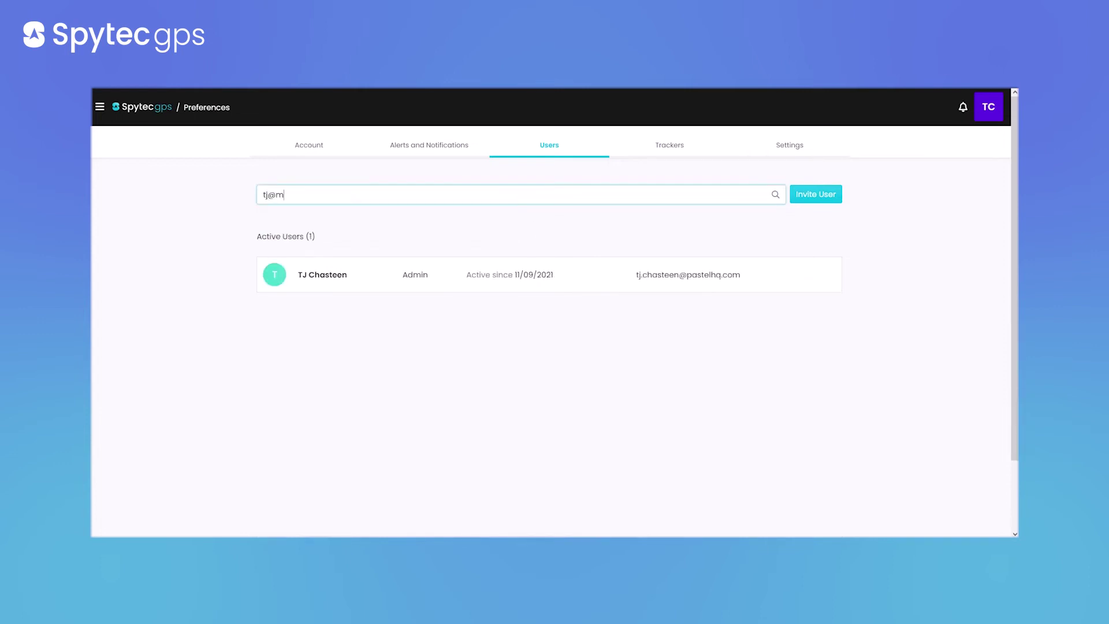
left_click(816, 198)
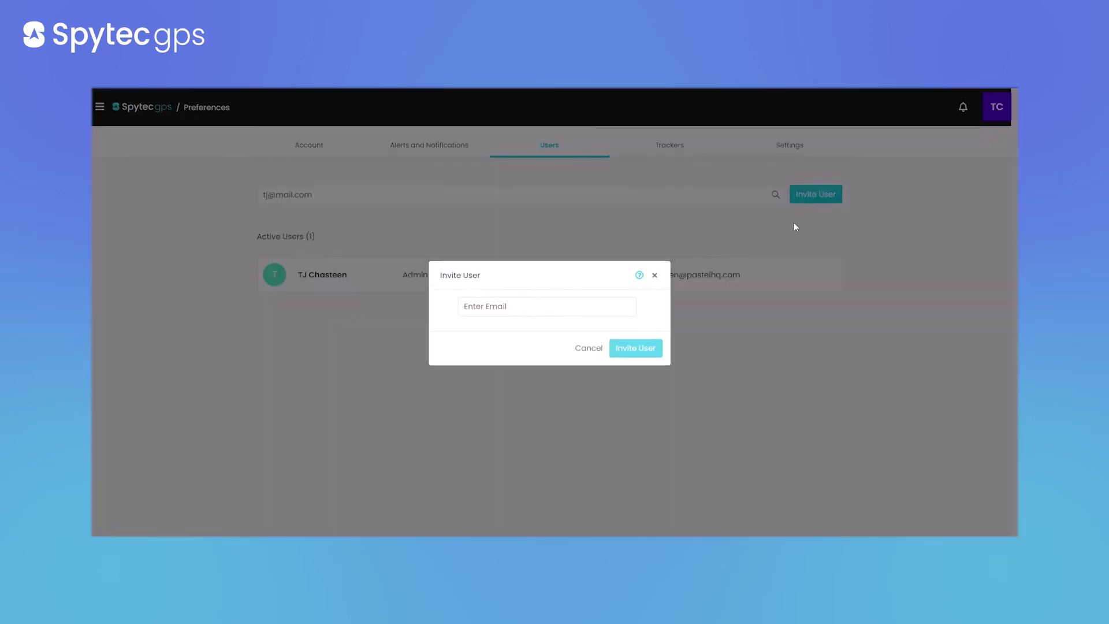
left_click(587, 304)
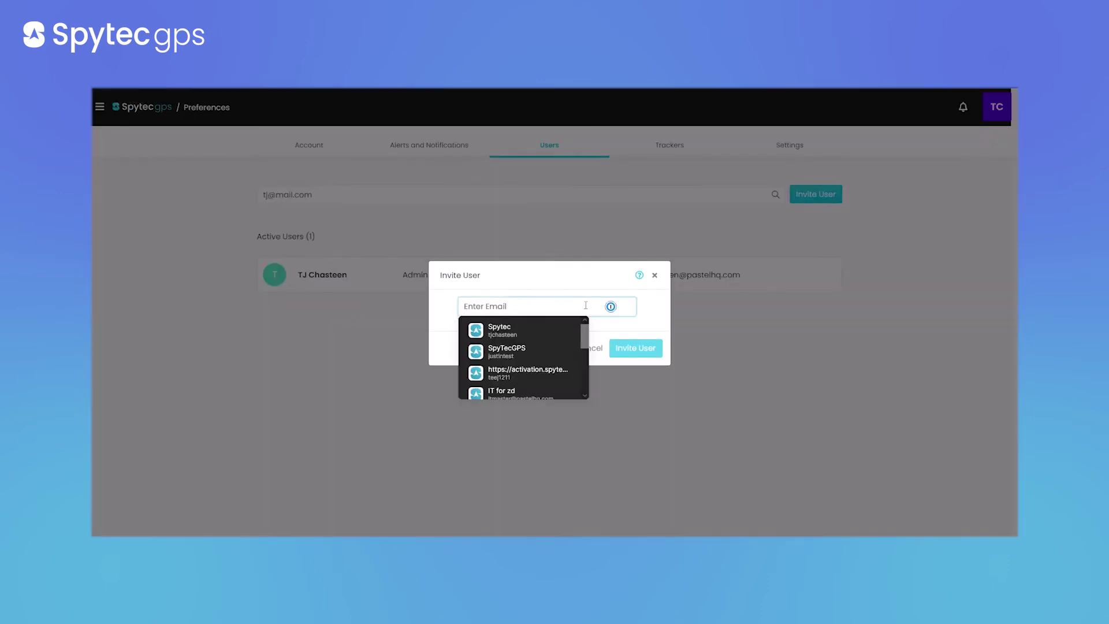
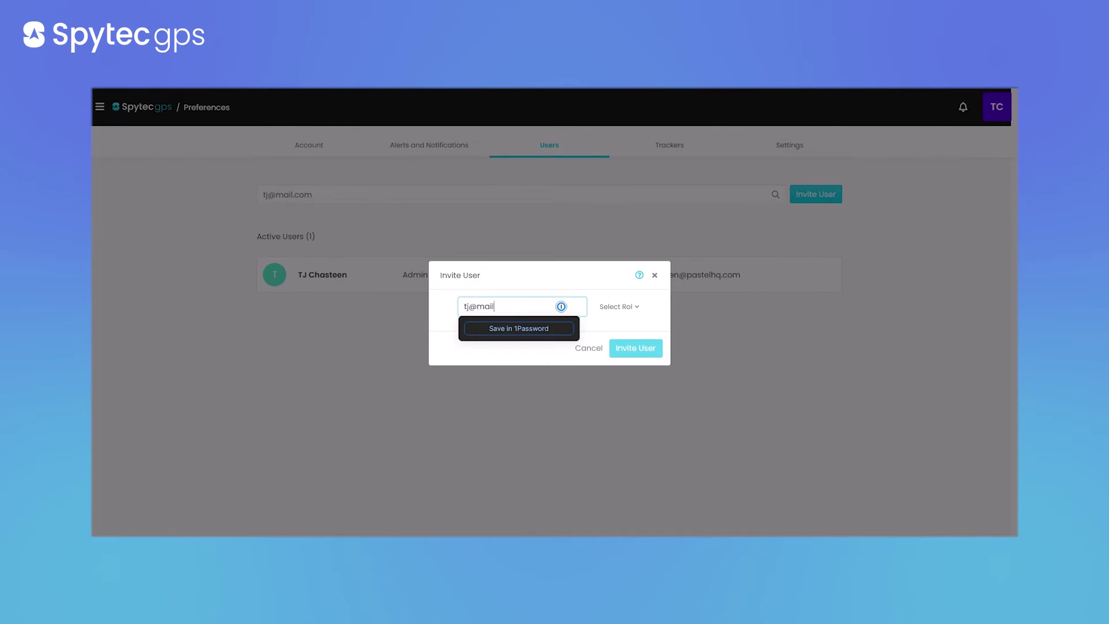
left_click(636, 307)
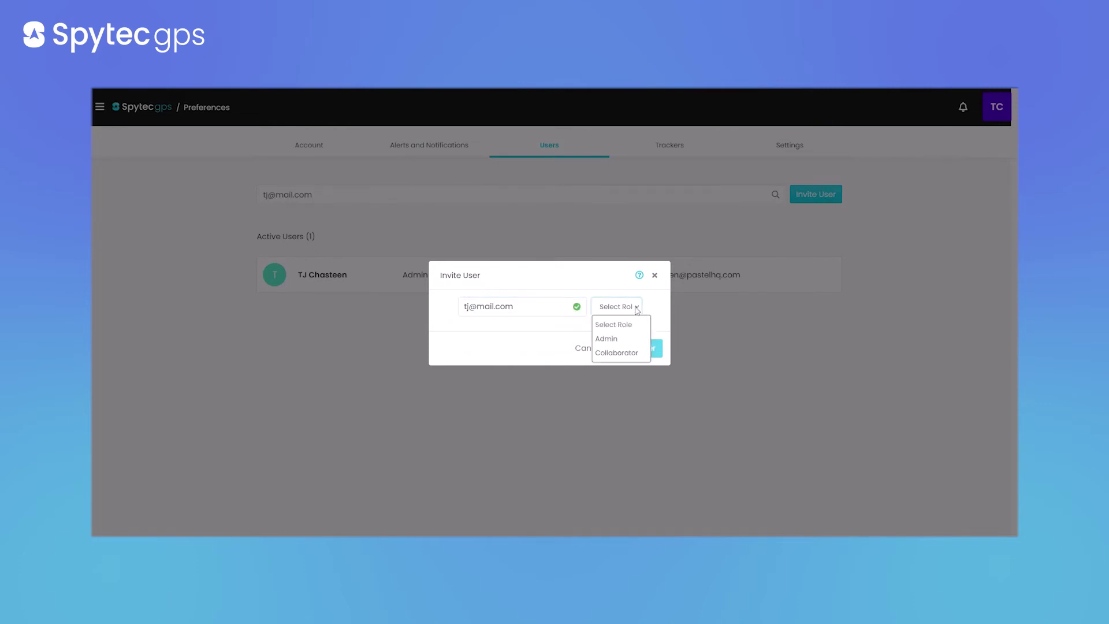
left_click(617, 339)
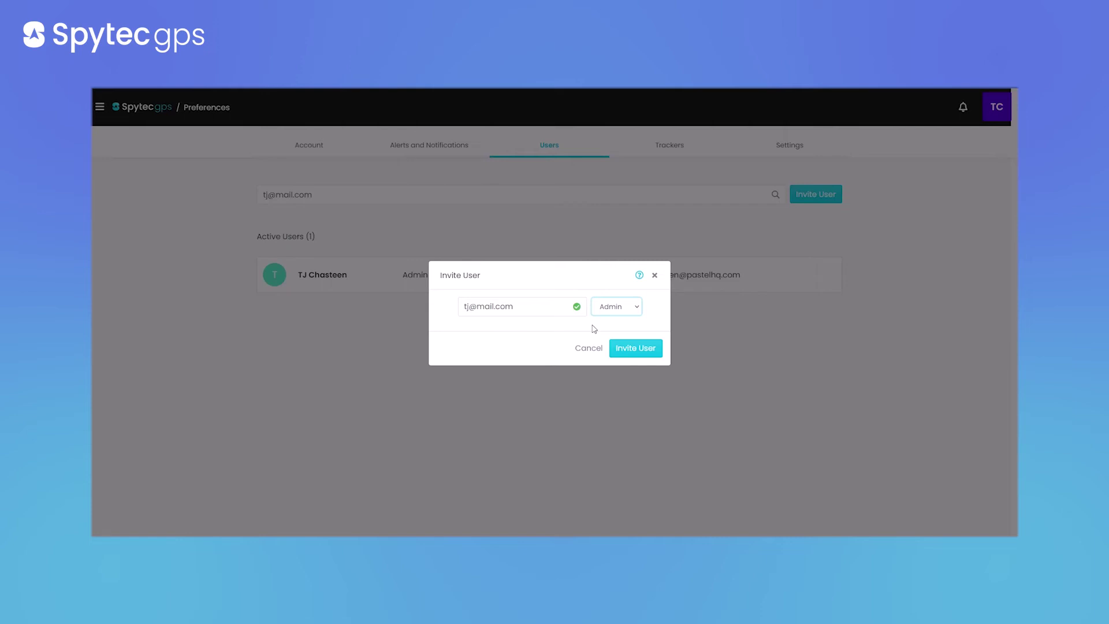
left_click(614, 309)
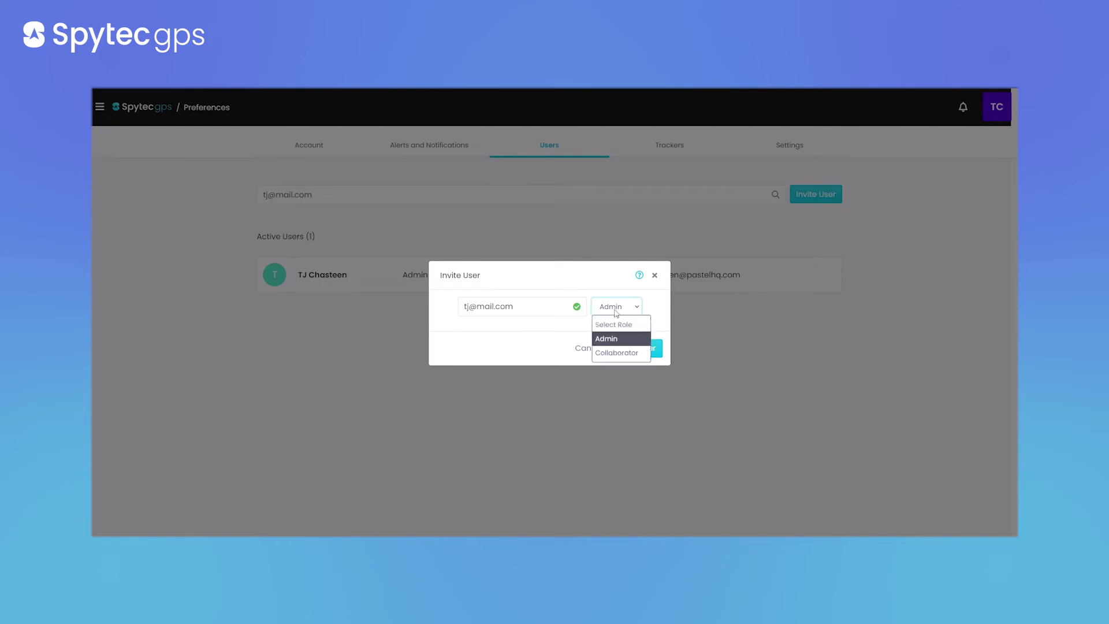
left_click(615, 351)
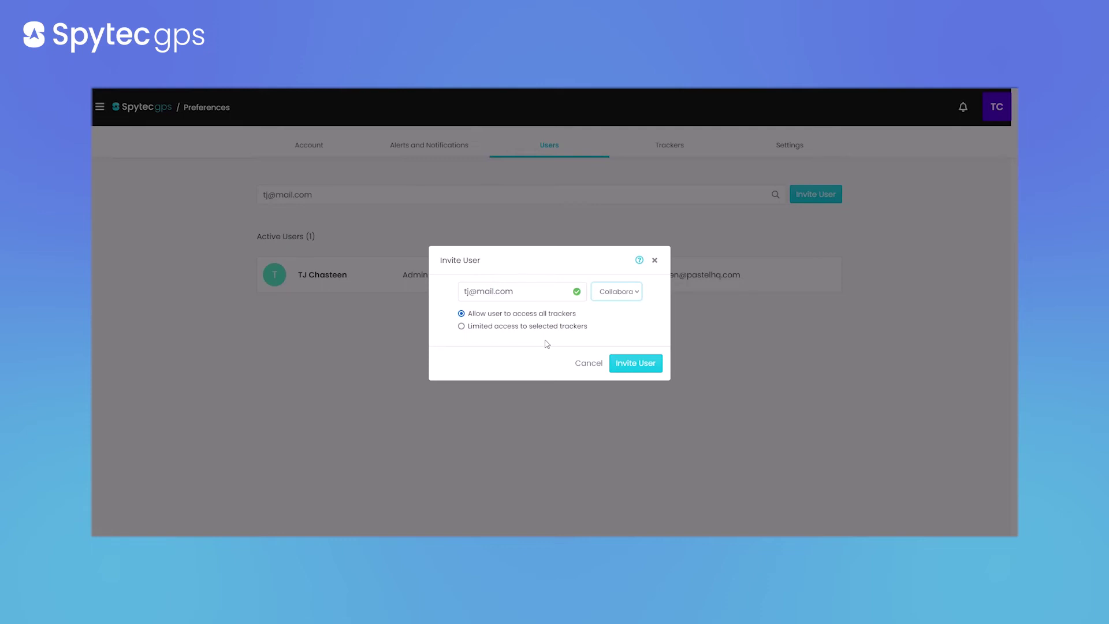
left_click(461, 326)
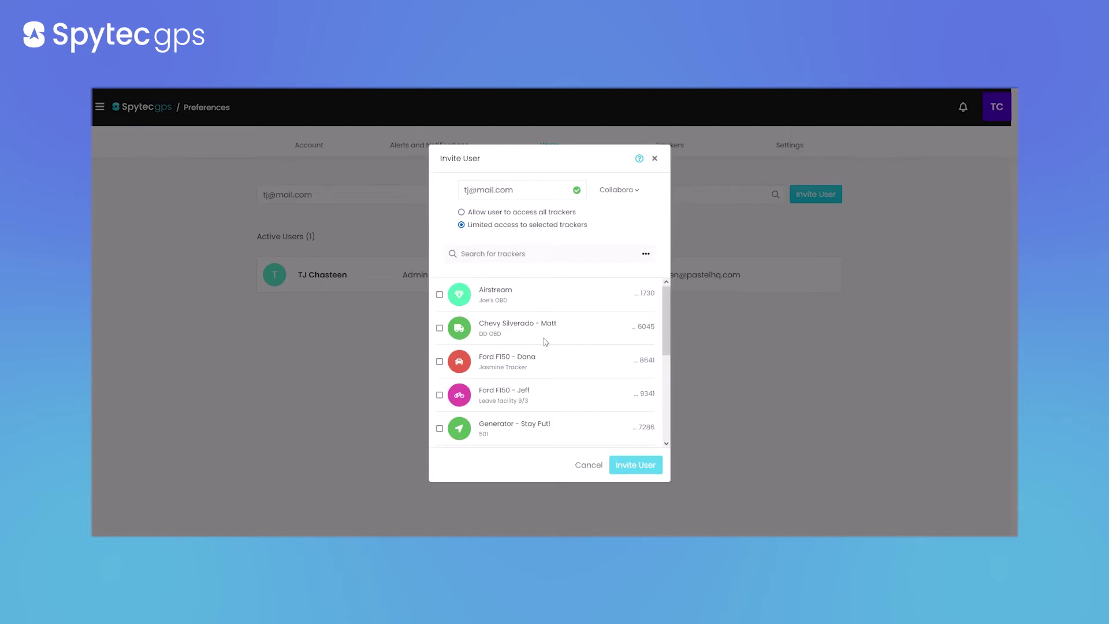
scroll(528, 332, "down", 3)
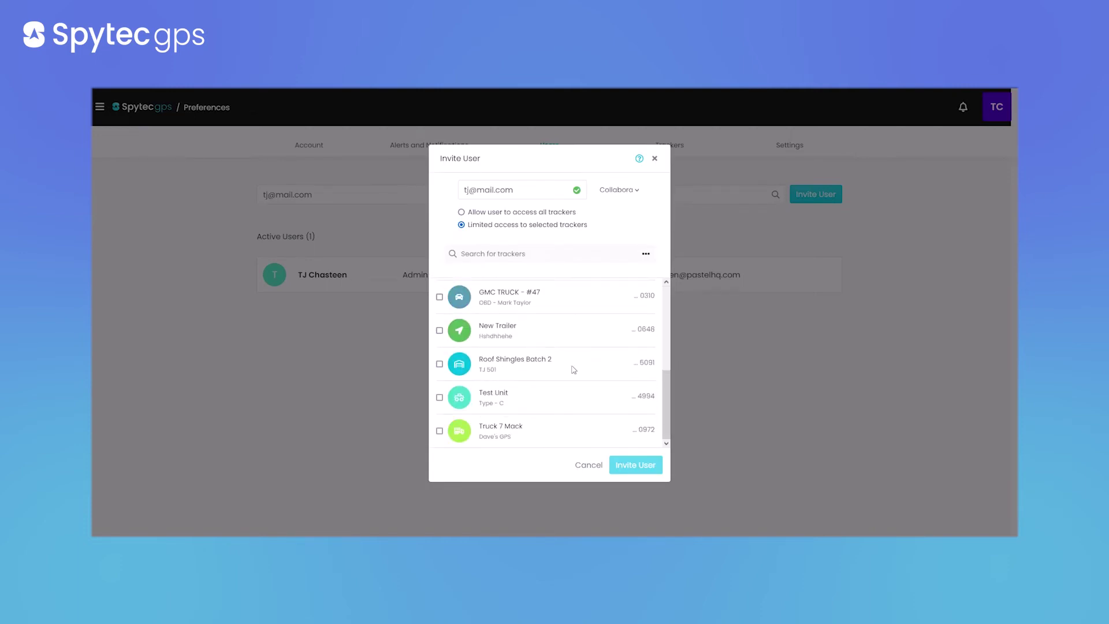
left_click(440, 431)
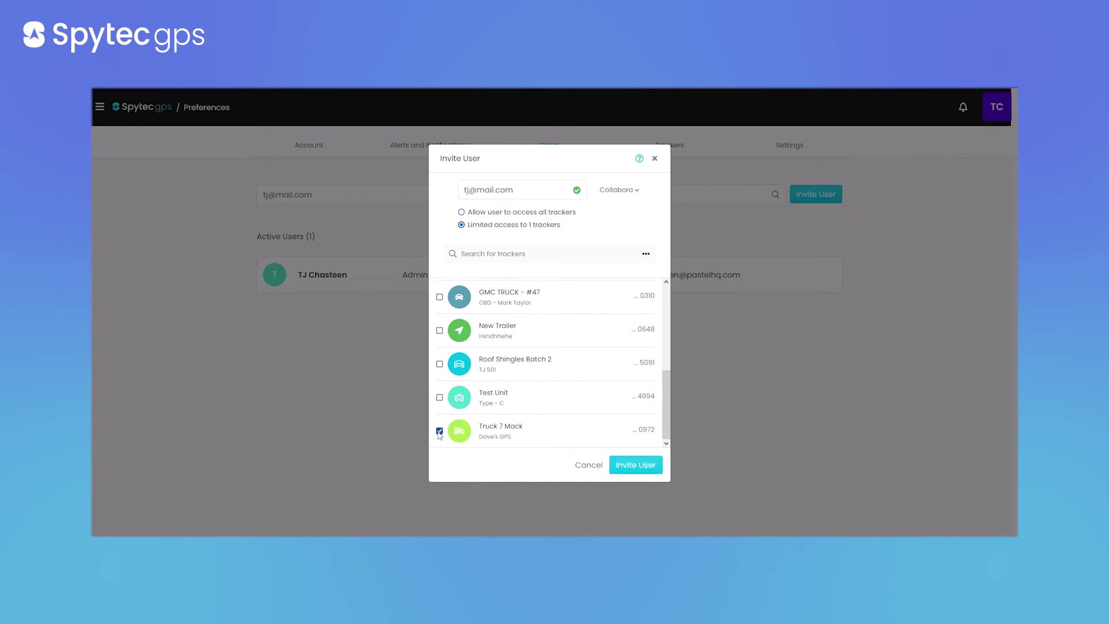
left_click(439, 397)
left_click(440, 364)
scroll(577, 390, "up", 2)
scroll(555, 384, "up", 3)
scroll(555, 341, "down", 5)
left_click(580, 465)
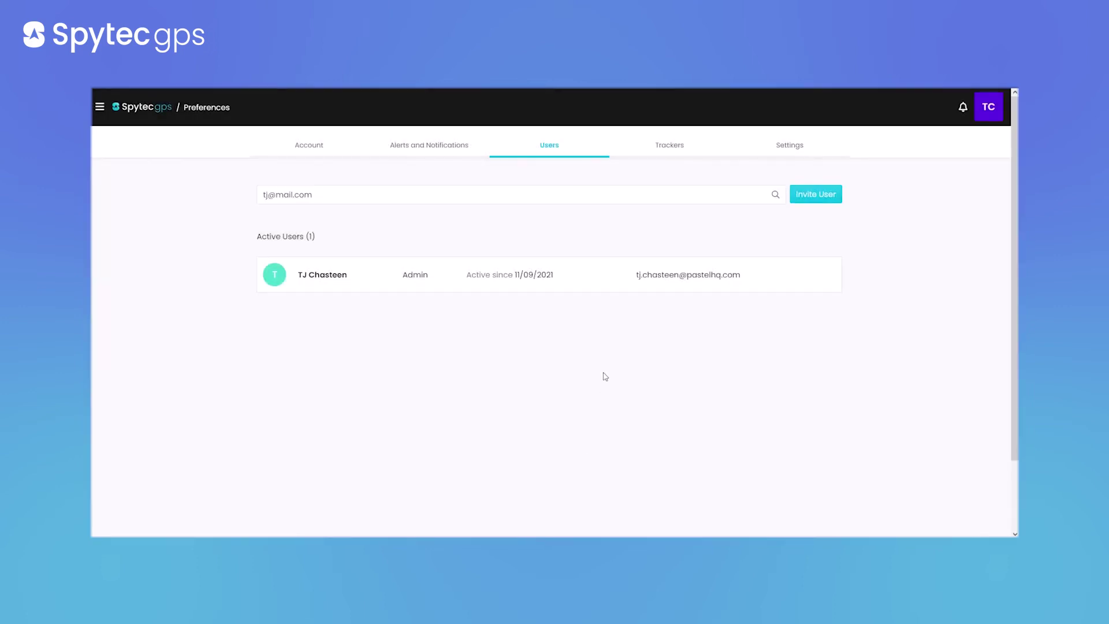
Clear the user search text so all users are listed again
triple_click(324, 195)
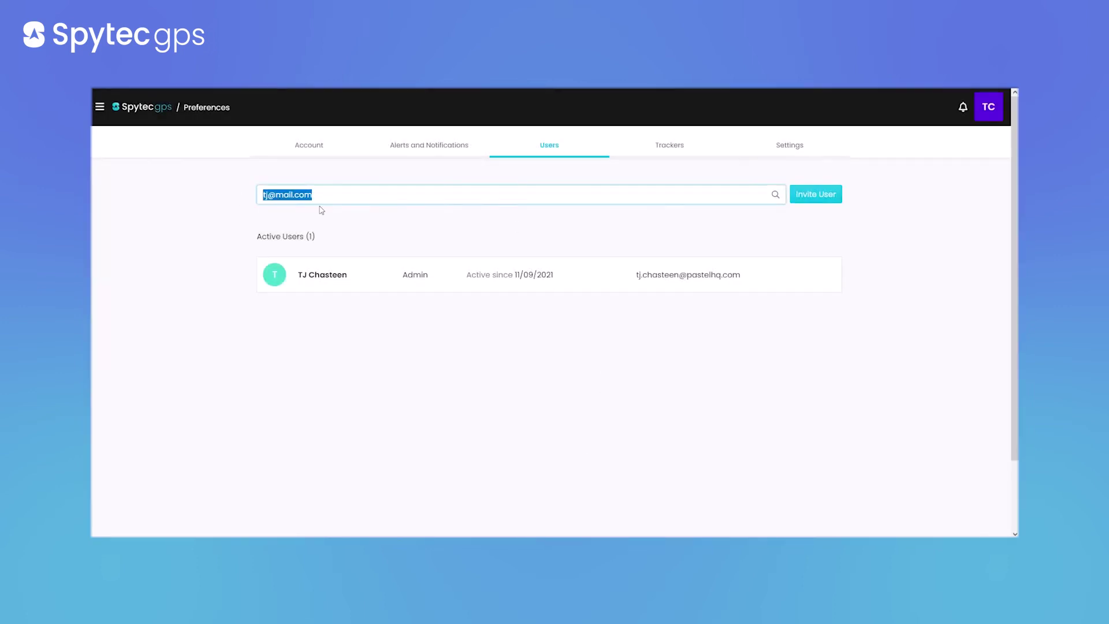
key("BackSpace")
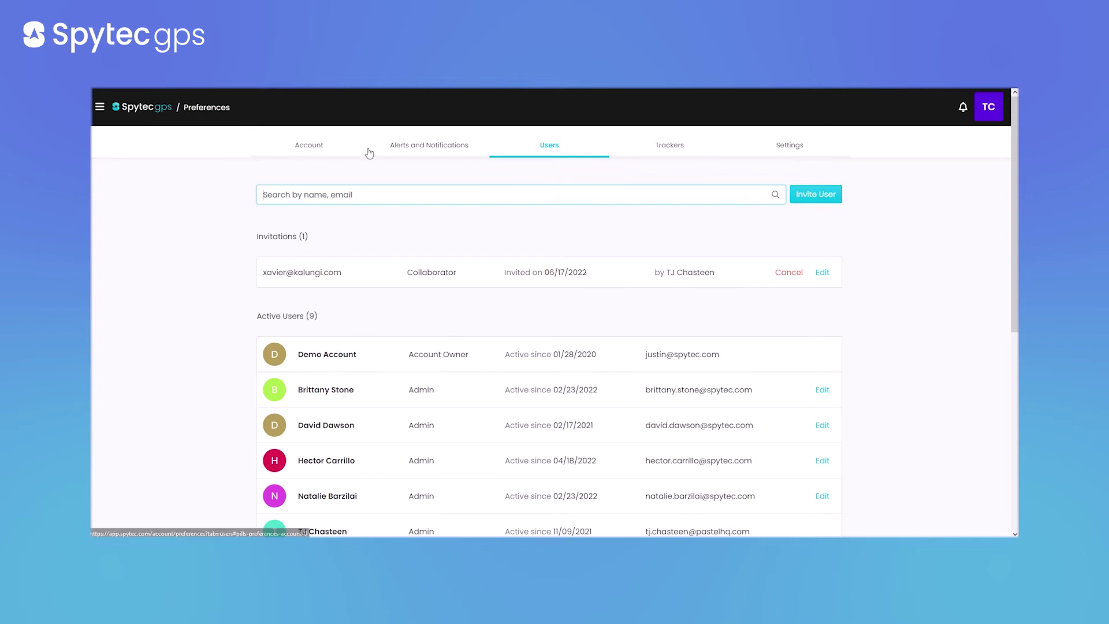
Open GMC TRUCK - #47 from the trackers list, then close its edit dialog
left_click(667, 156)
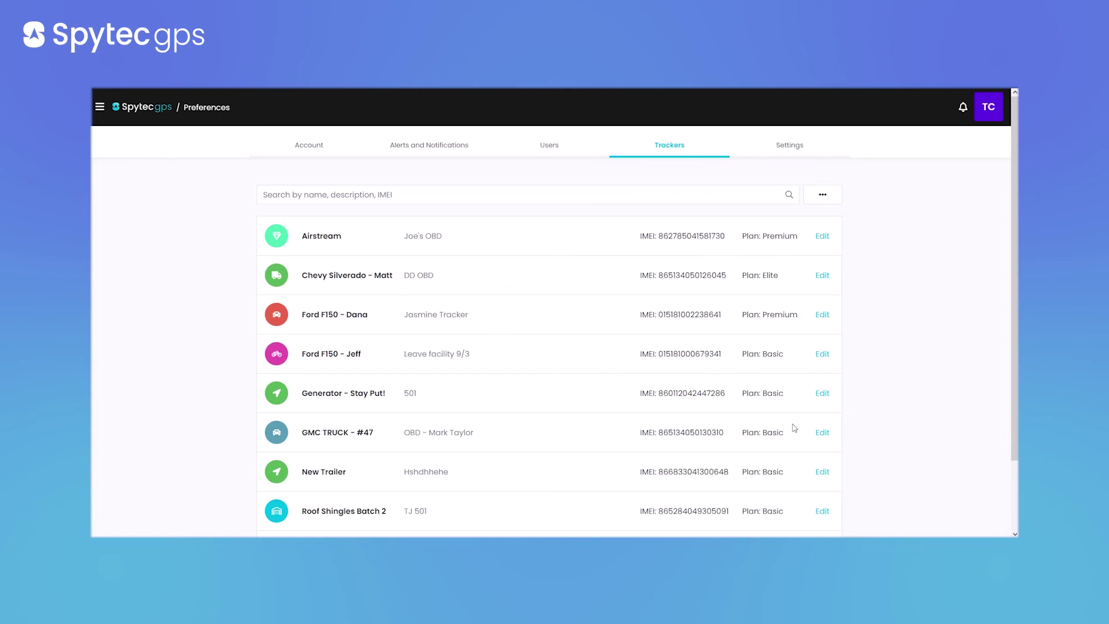
left_click(822, 432)
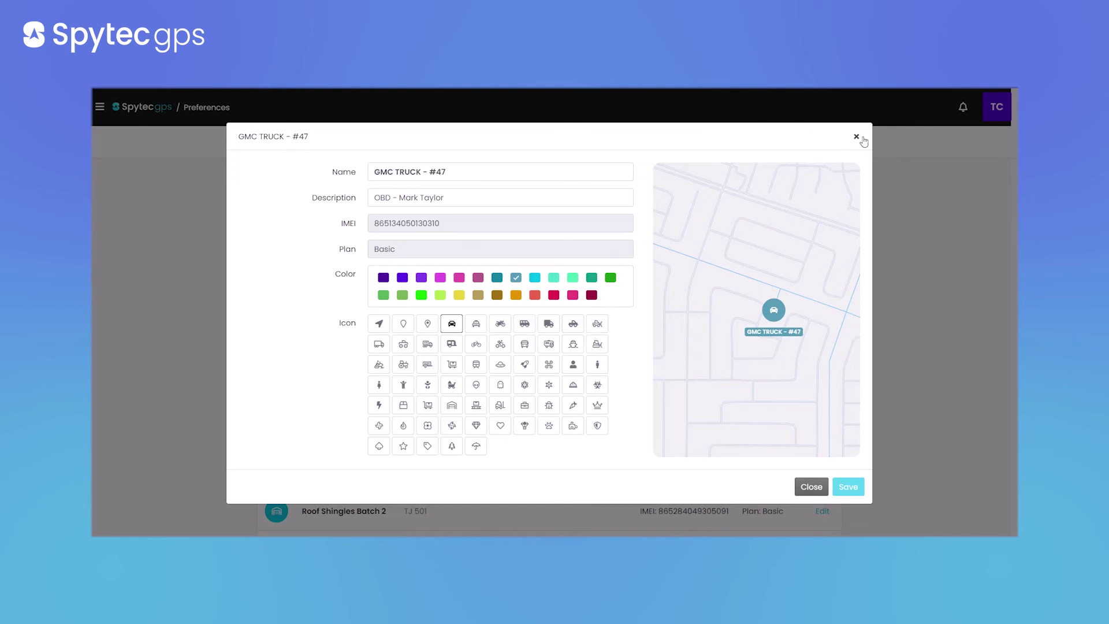
left_click(856, 137)
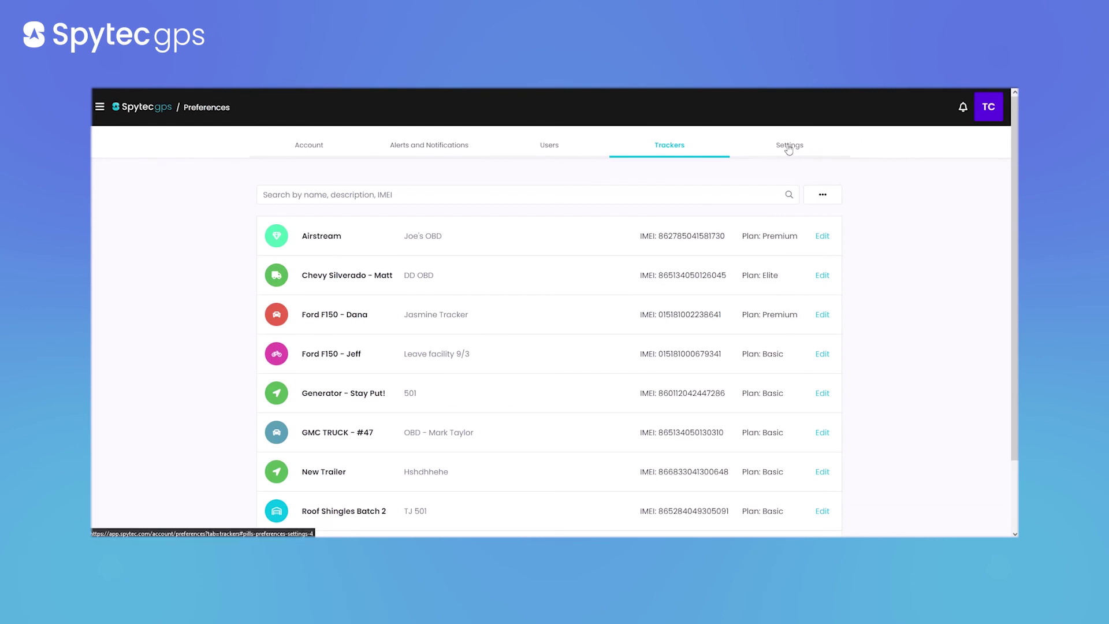
In Settings, check the Map Style and Distance Units choices without changing them
left_click(787, 146)
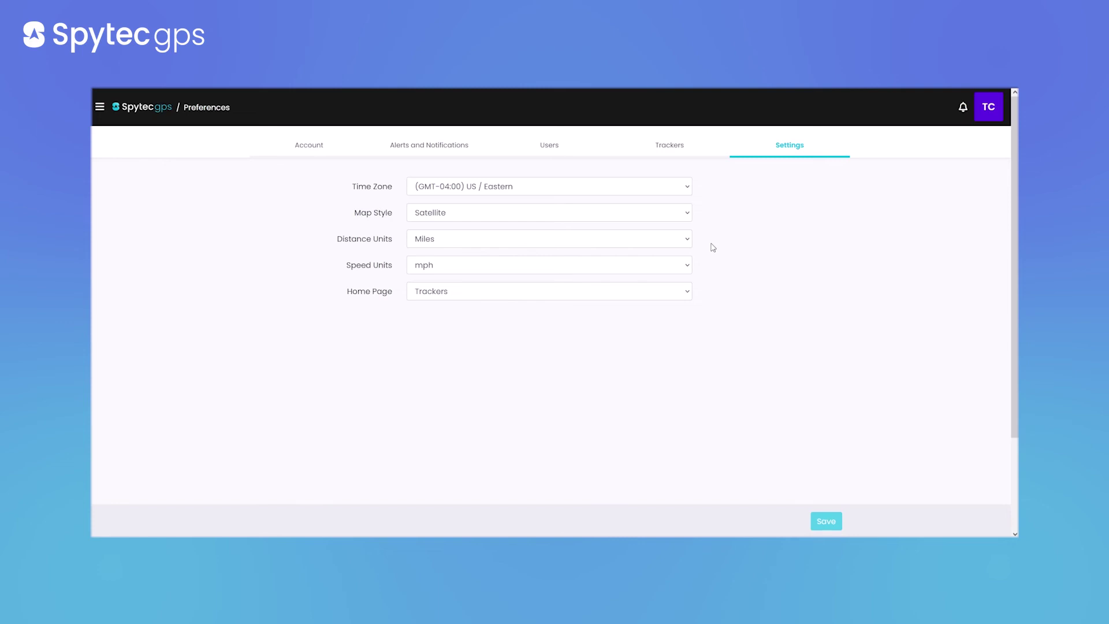
left_click(571, 214)
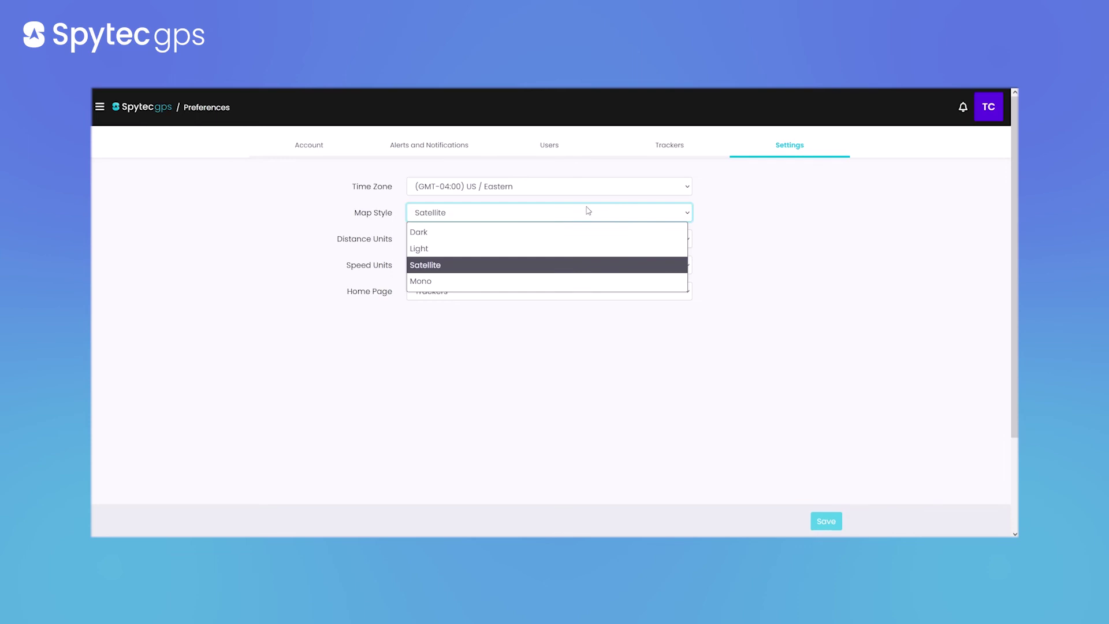
left_click(795, 252)
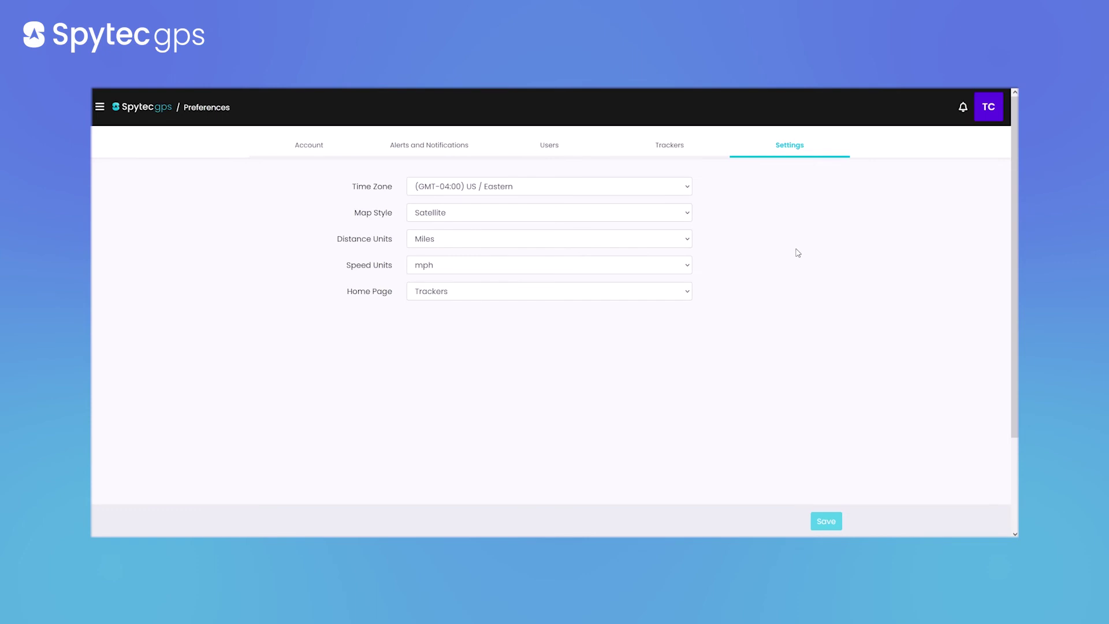
left_click(644, 241)
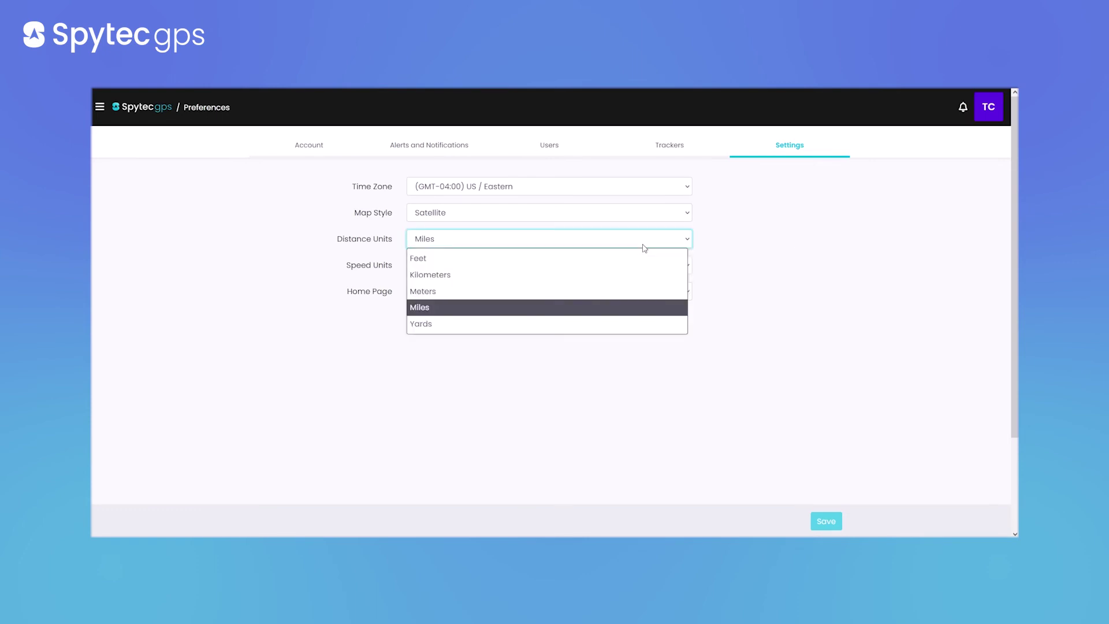
left_click(642, 245)
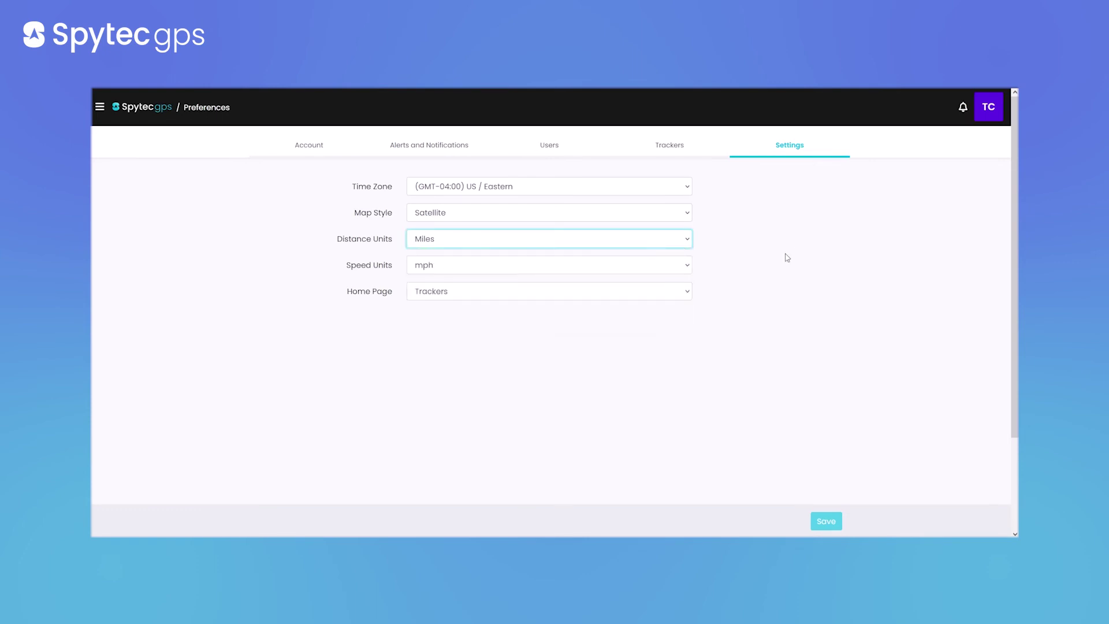
Keep mph speed units, leave the home page unchanged, and go to Reports
left_click(620, 269)
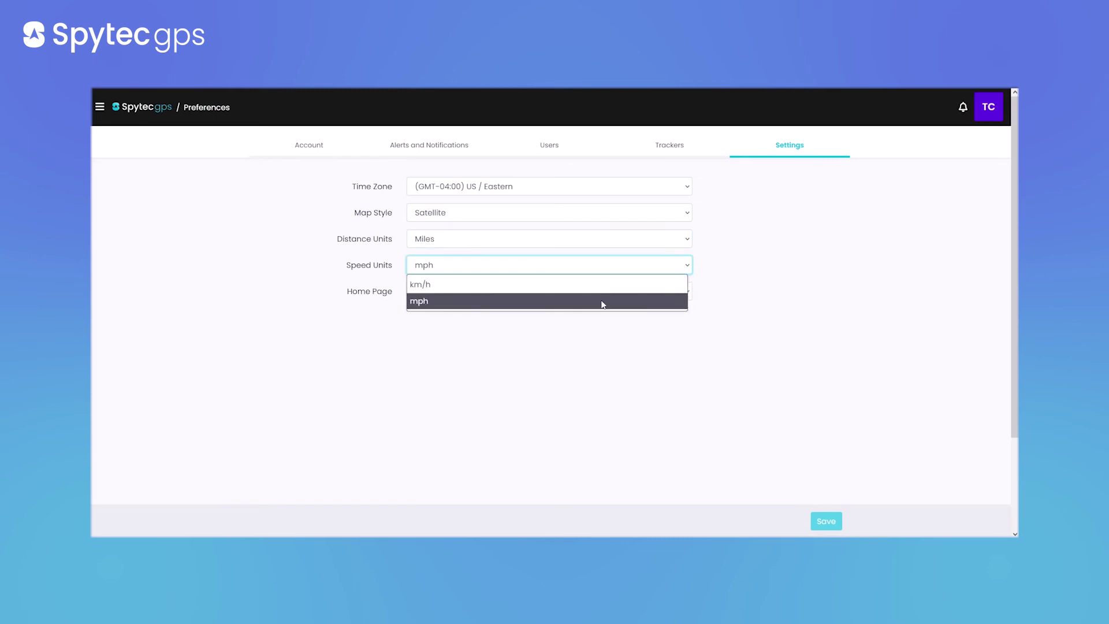
left_click(599, 306)
left_click(648, 293)
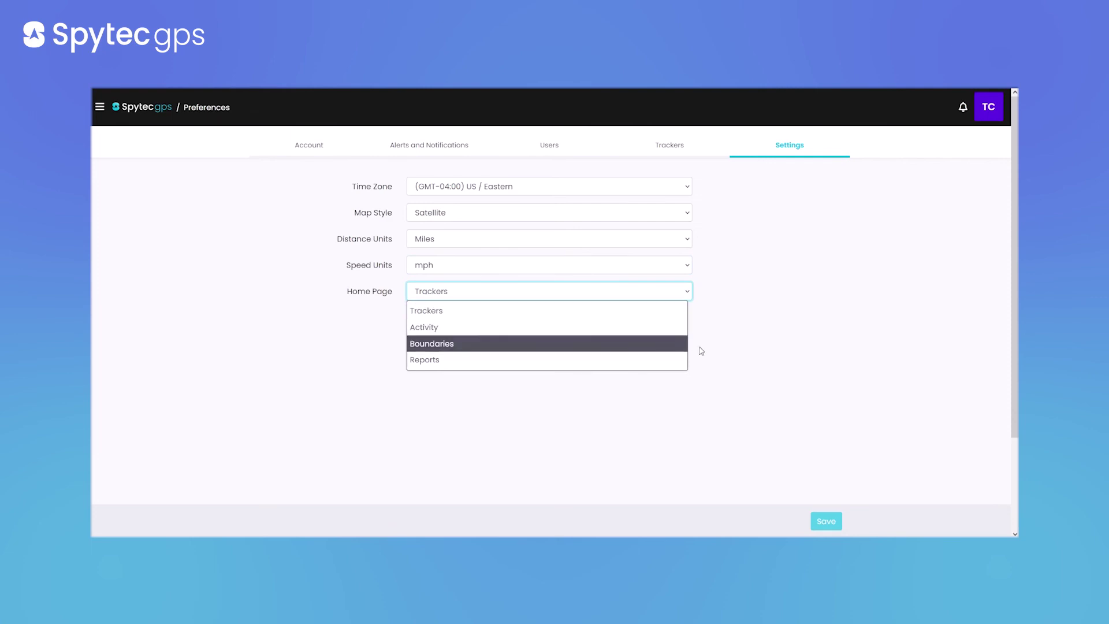
left_click(843, 336)
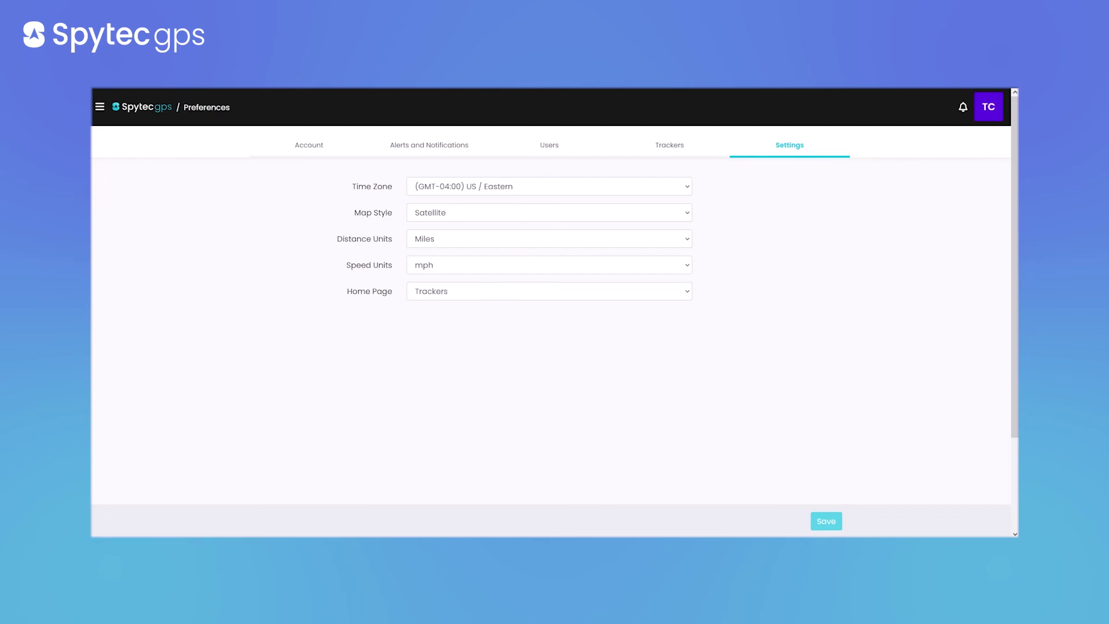
left_click(99, 106)
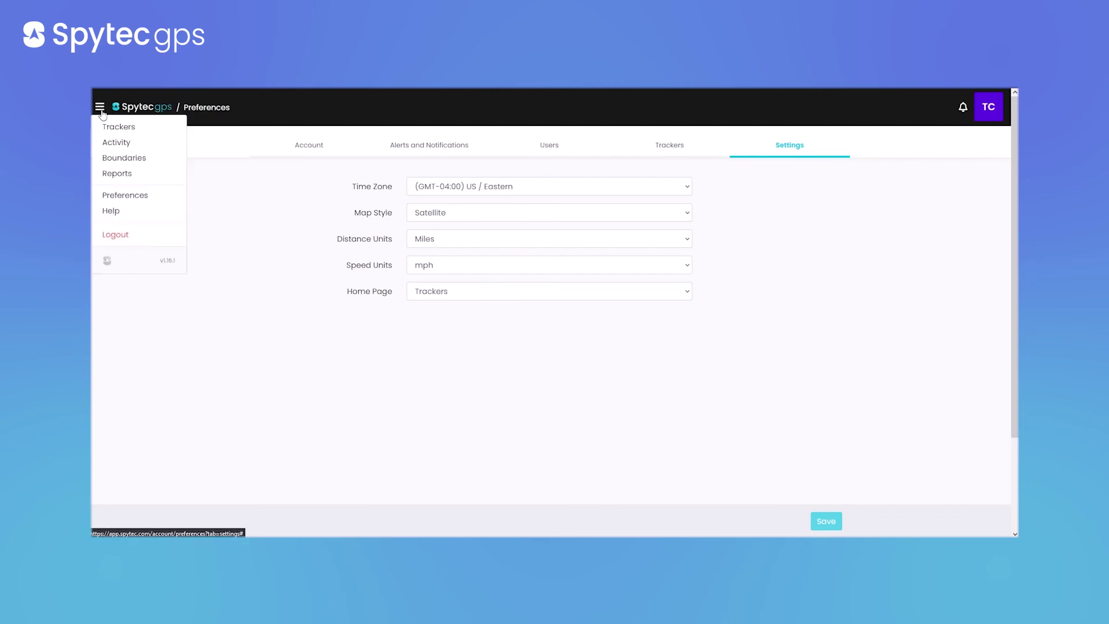
left_click(122, 174)
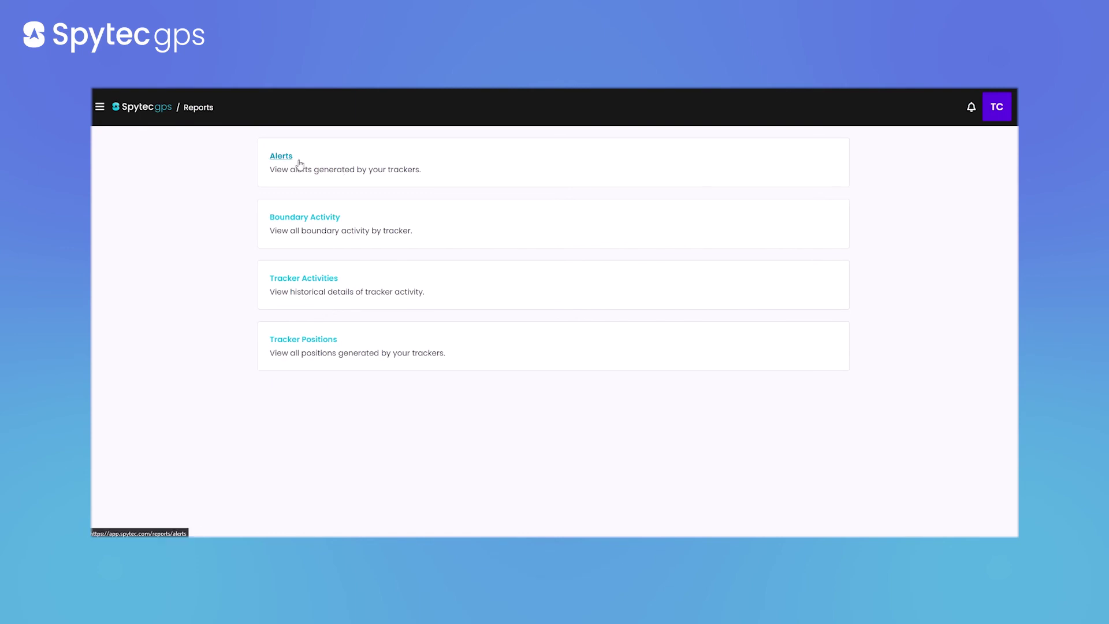
Open the Alerts report from the Reports list
left_click(280, 157)
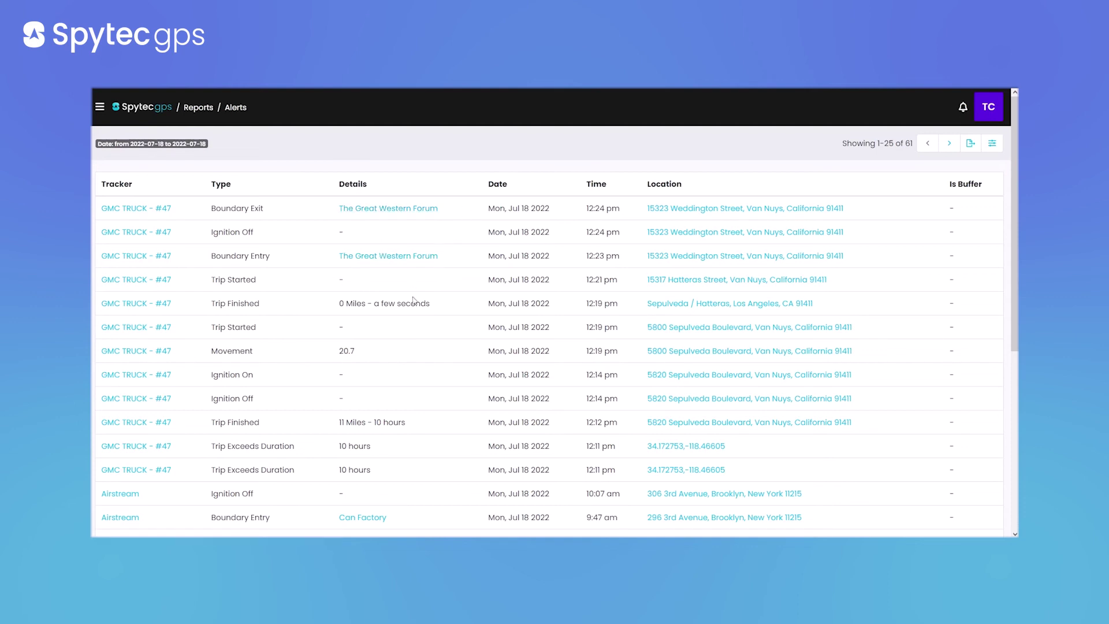
scroll(371, 426, "down", 1)
scroll(504, 298, "up", 1)
Filter alerts to type Speeding from July 1, 2022, and review the 1923 results
left_click(991, 143)
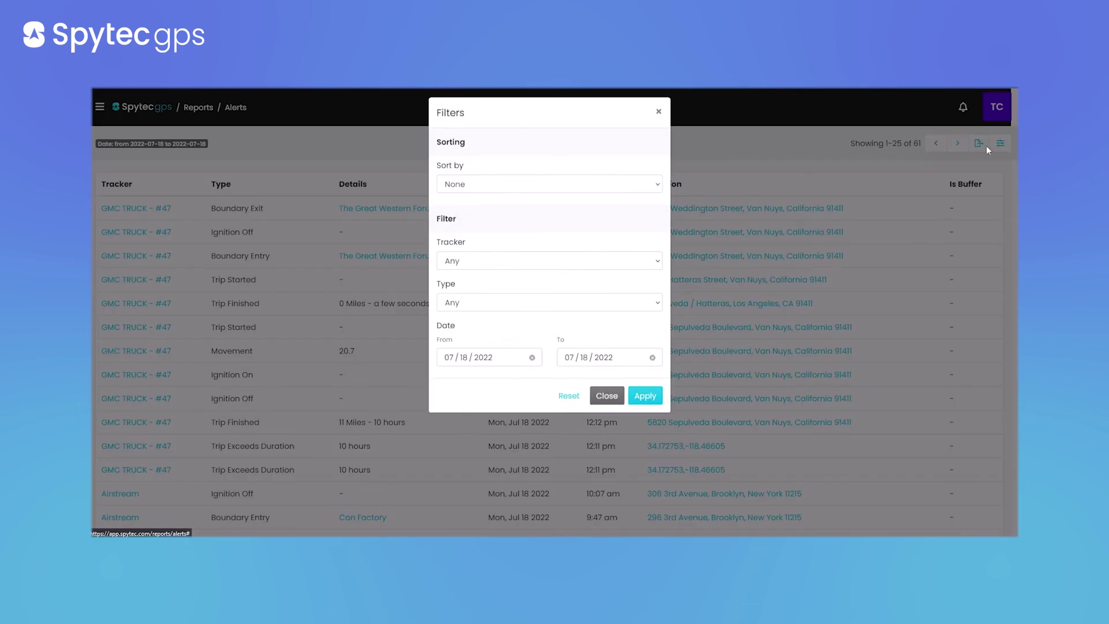
left_click(504, 310)
left_click(499, 473)
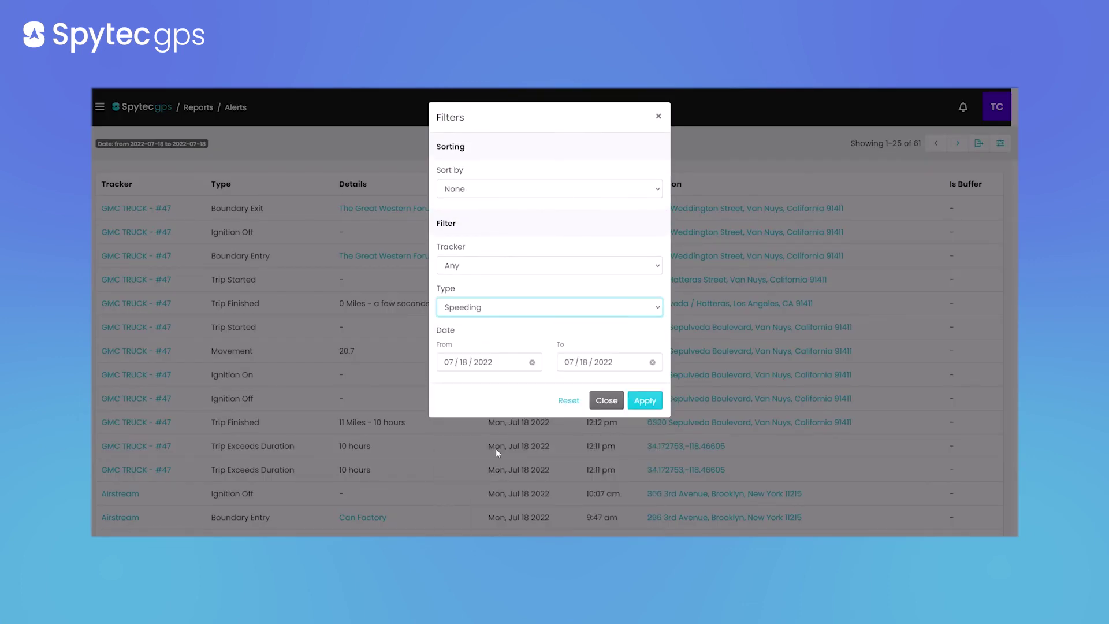
left_click(474, 363)
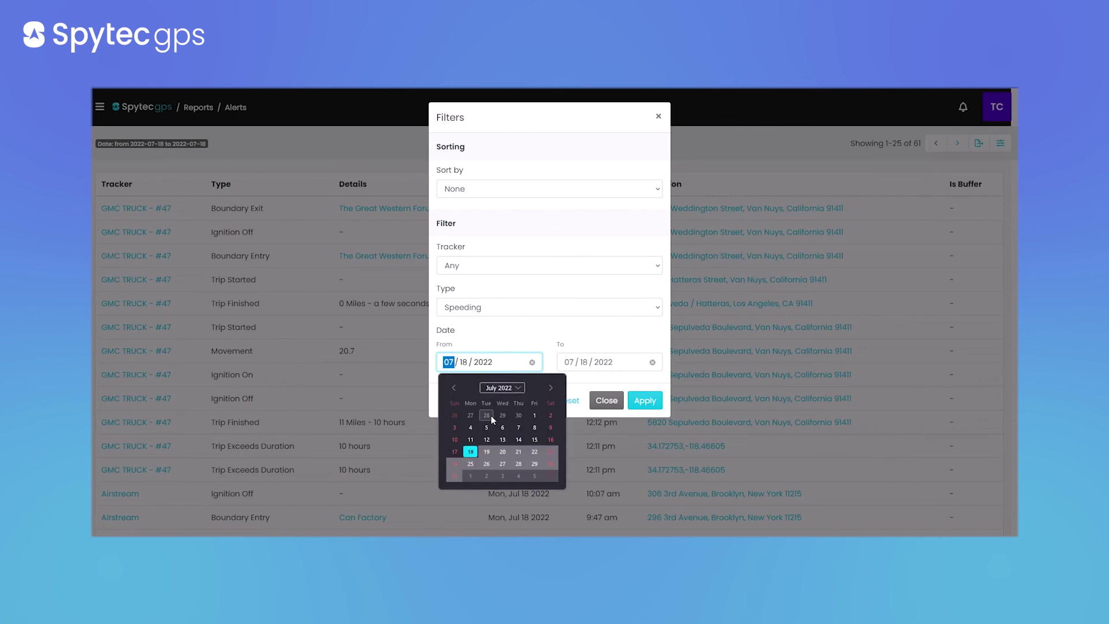
left_click(534, 415)
left_click(644, 400)
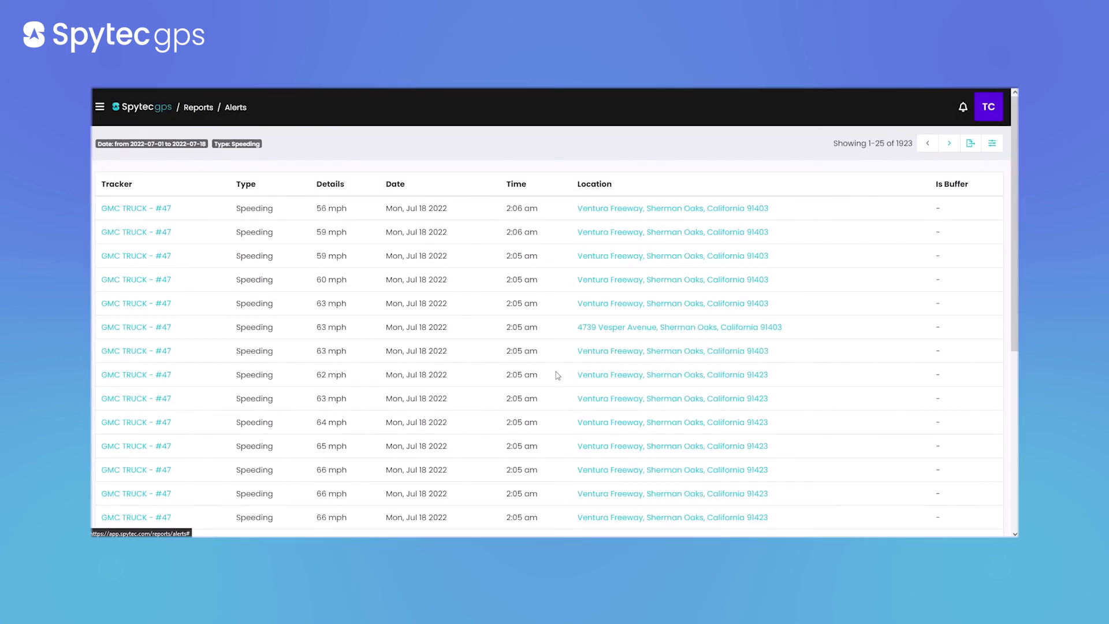
scroll(557, 375, "down", 5)
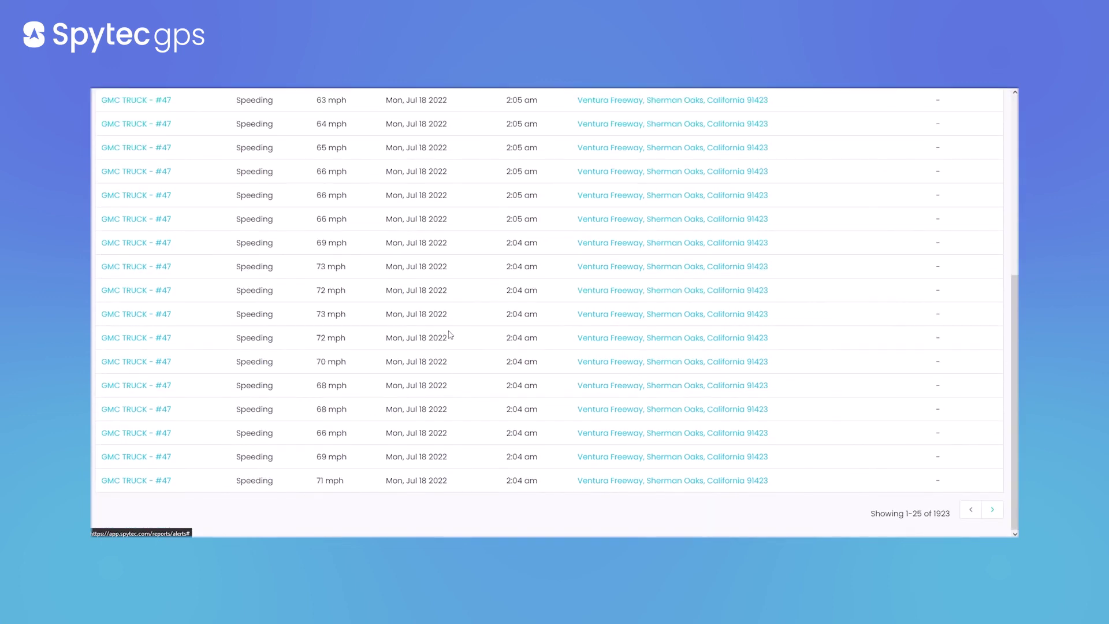
scroll(460, 330, "up", 5)
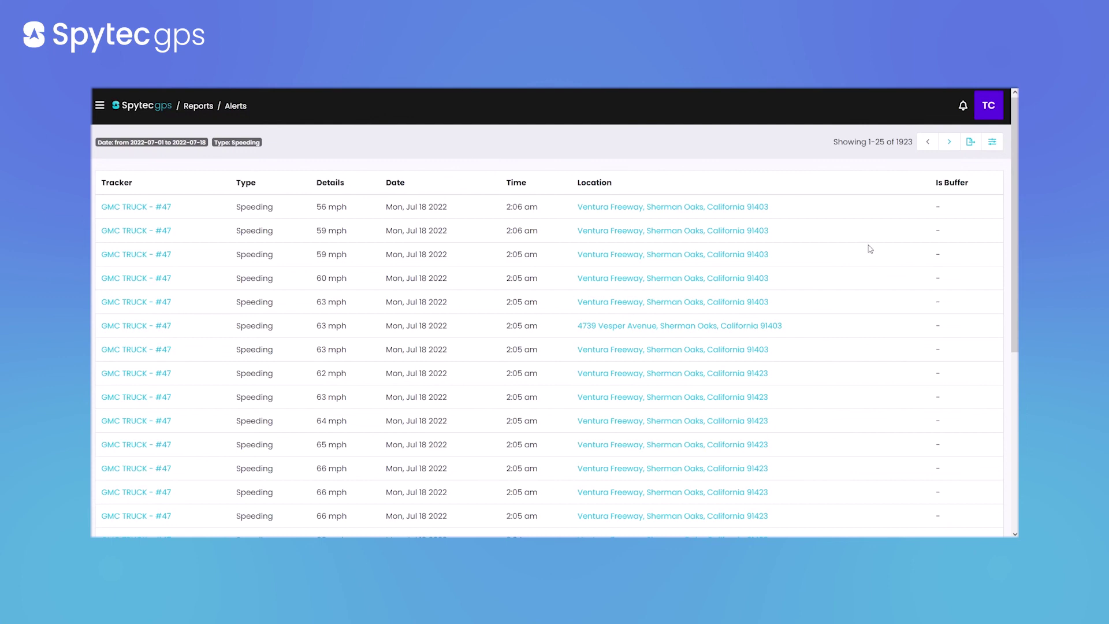
Cancel exporting the filtered alerts and return to the Reports page
left_click(972, 145)
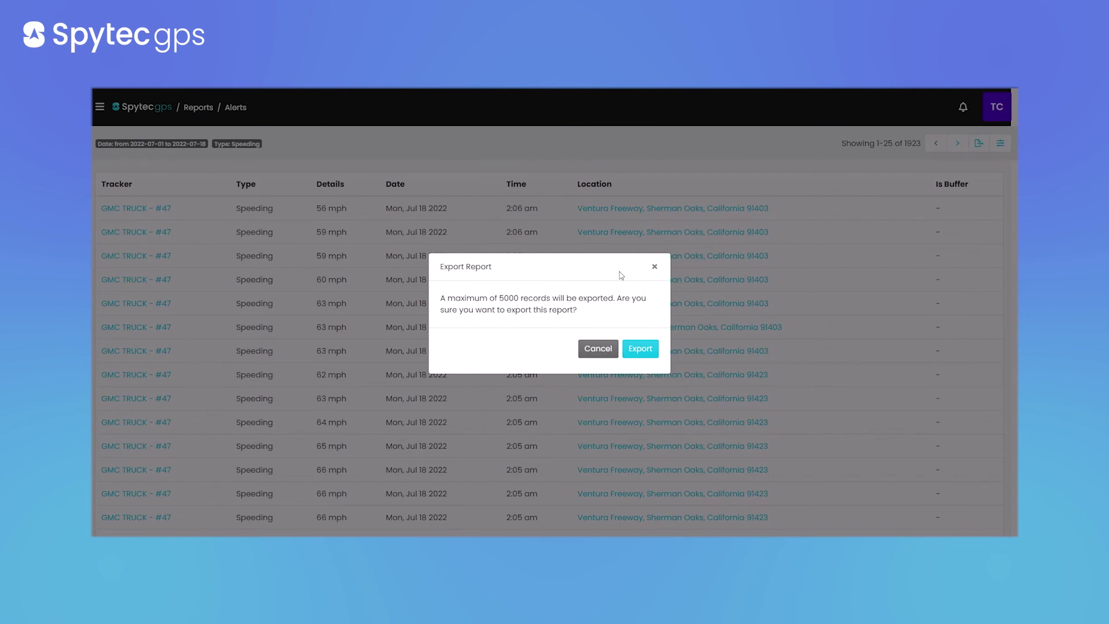
left_click(655, 267)
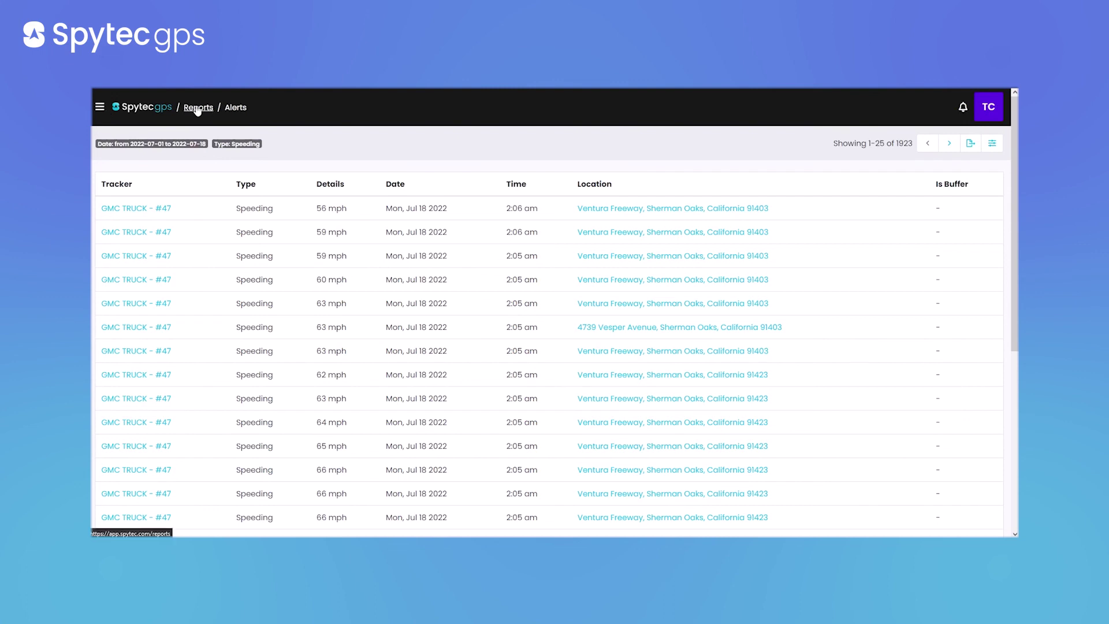
left_click(100, 107)
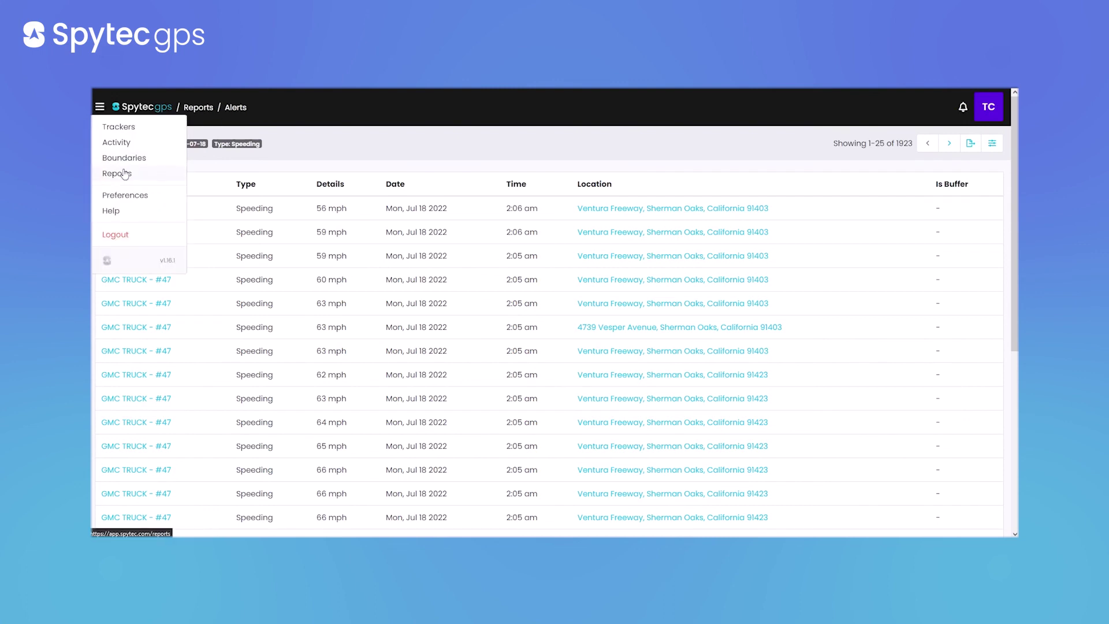
left_click(120, 174)
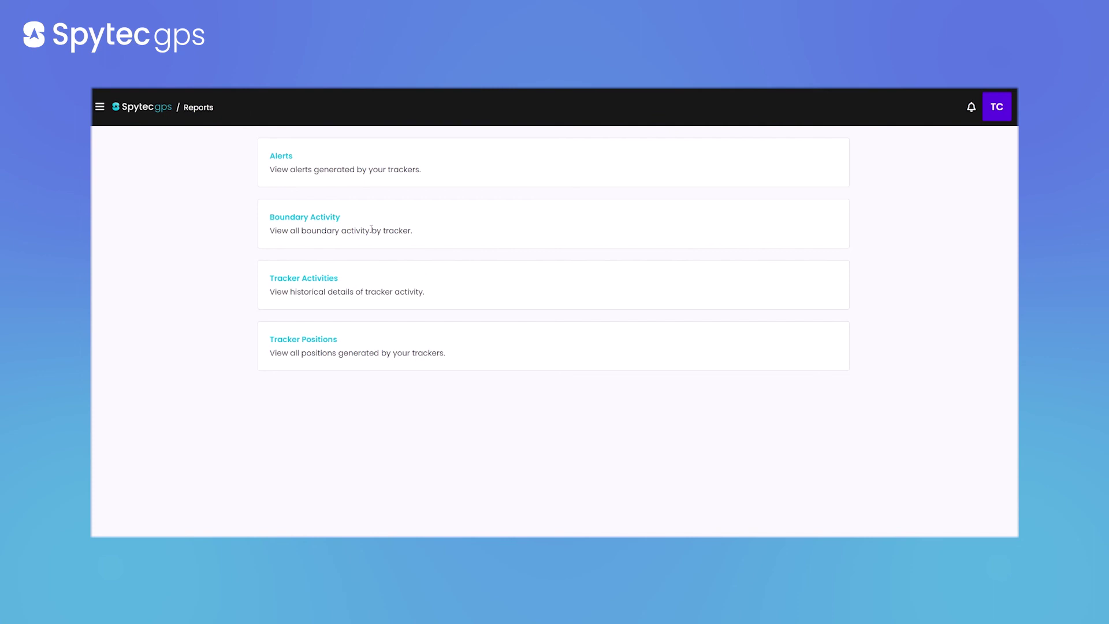
Glance at Boundary Activity, then open Tracker Activities and dismiss the Boundary Exit and Movement notifications
left_click(306, 217)
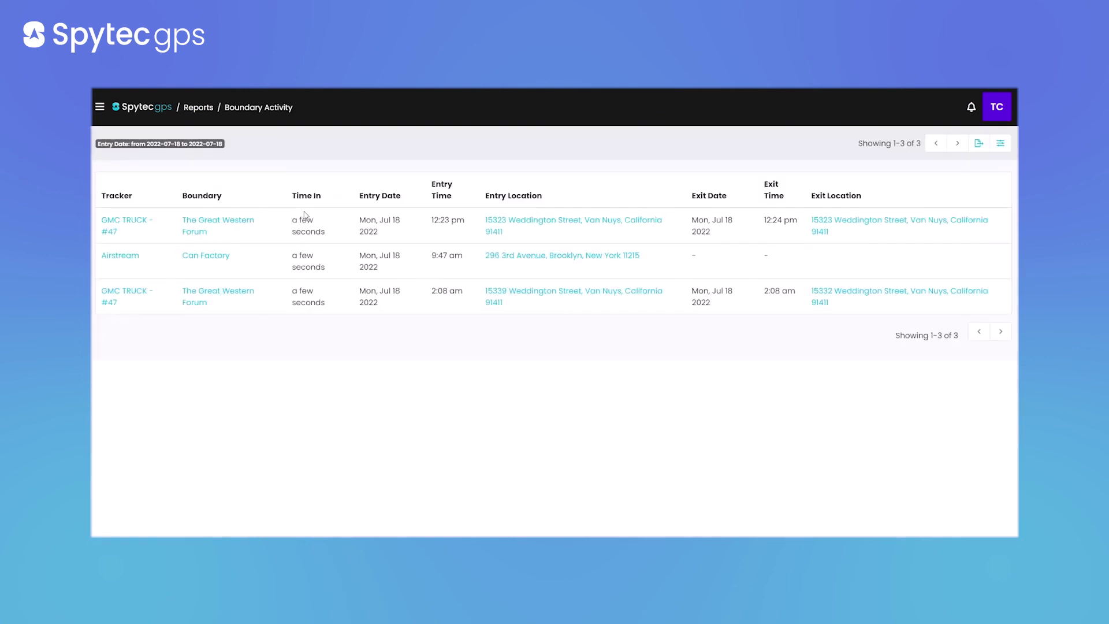
left_click(99, 109)
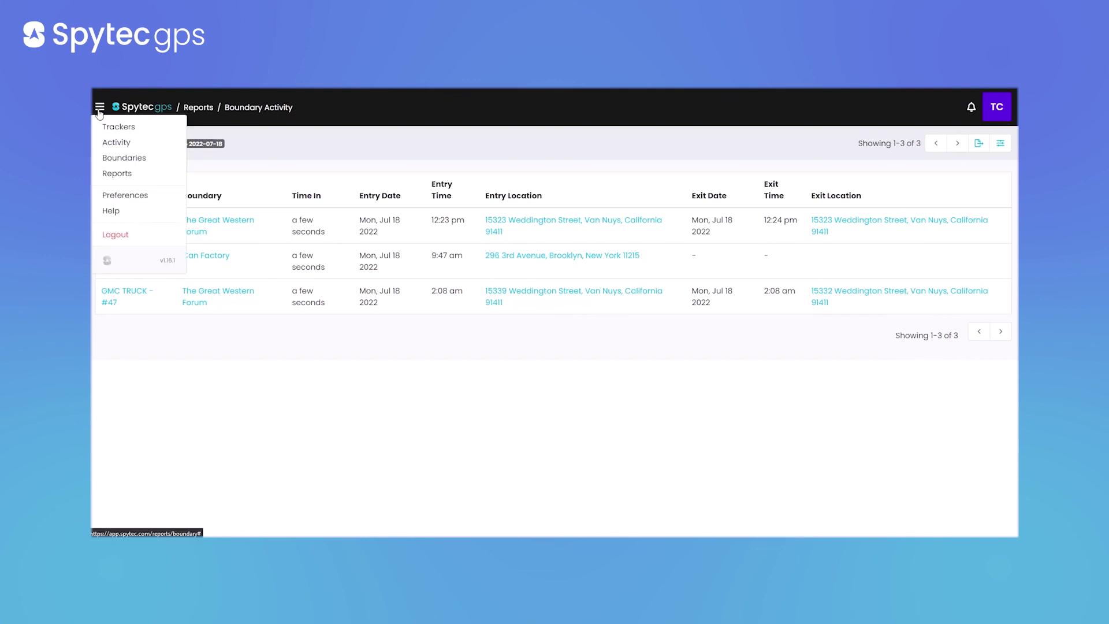
left_click(198, 107)
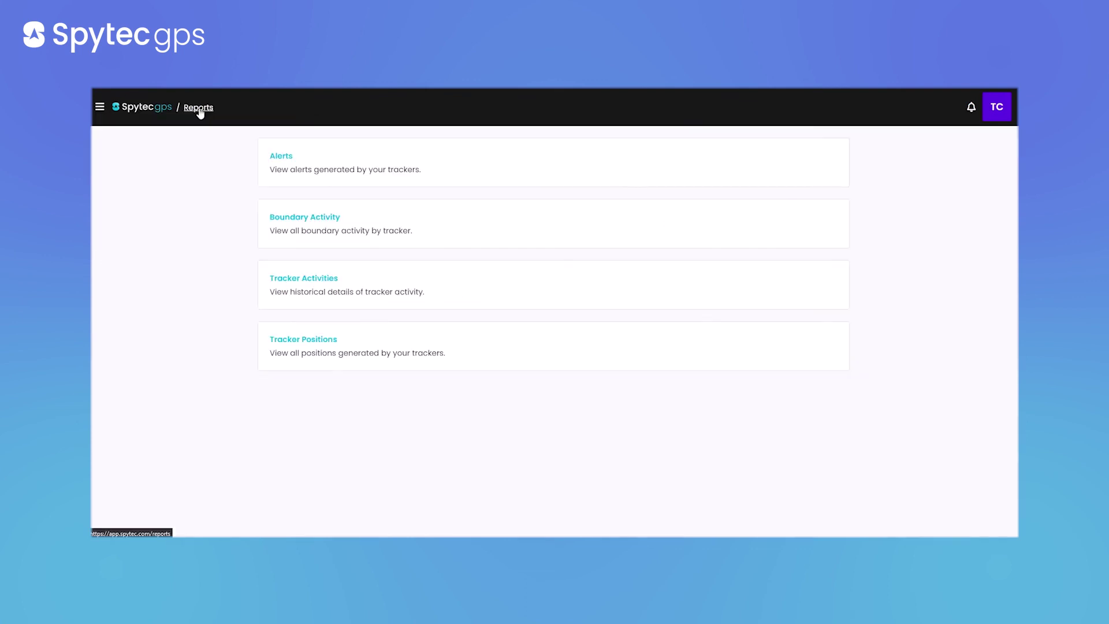
left_click(312, 288)
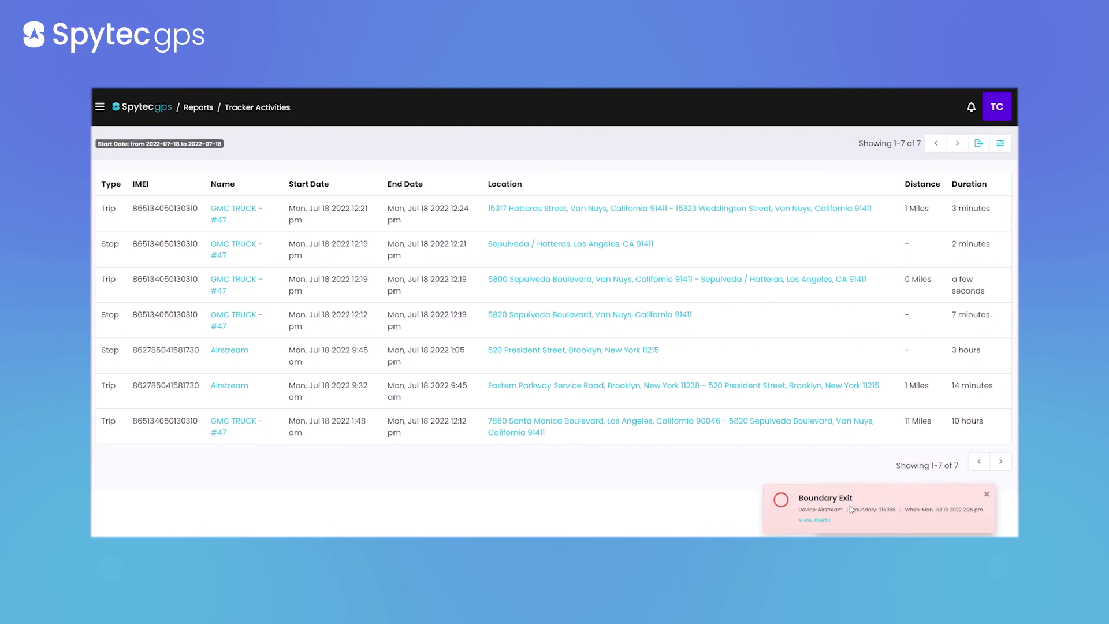
left_click(987, 495)
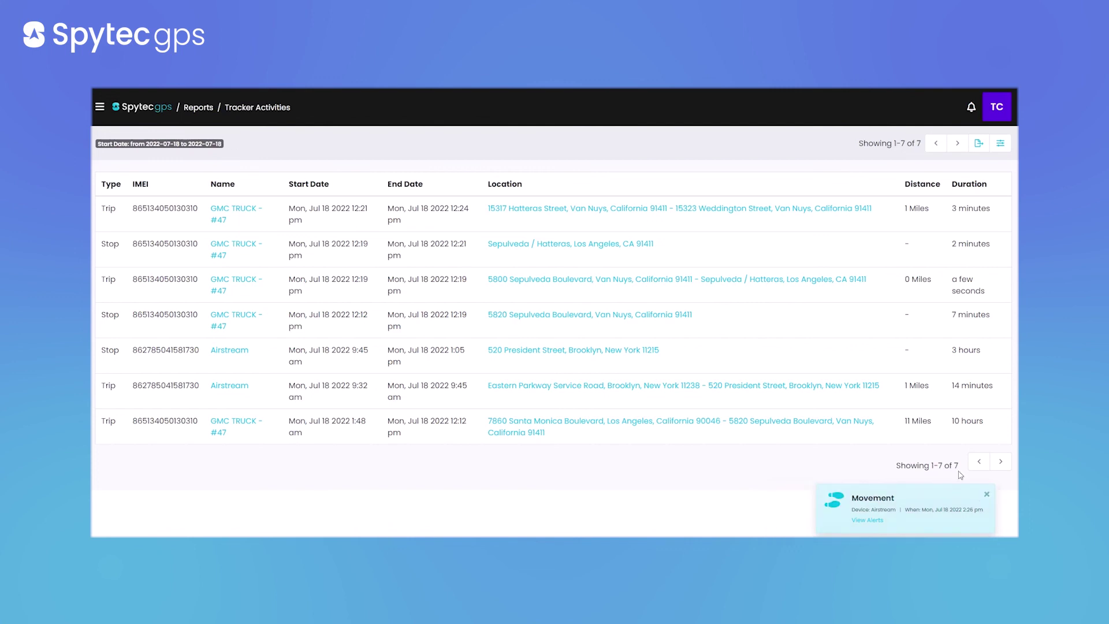
left_click(987, 495)
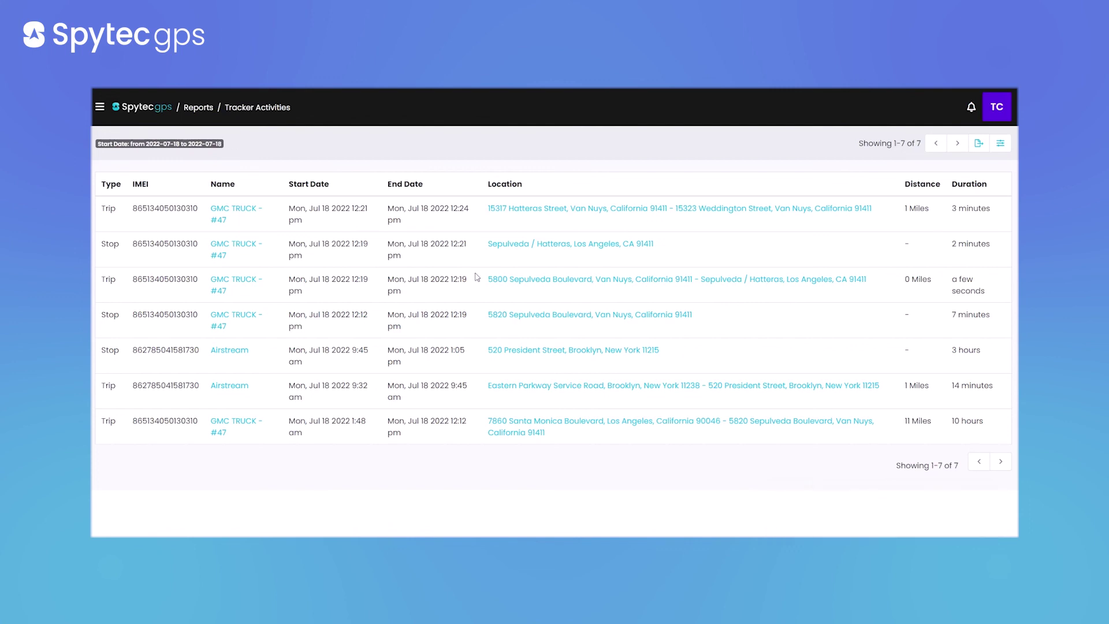
Filter Tracker Activities to type Trip with start date from 07/01/2022
left_click(1000, 143)
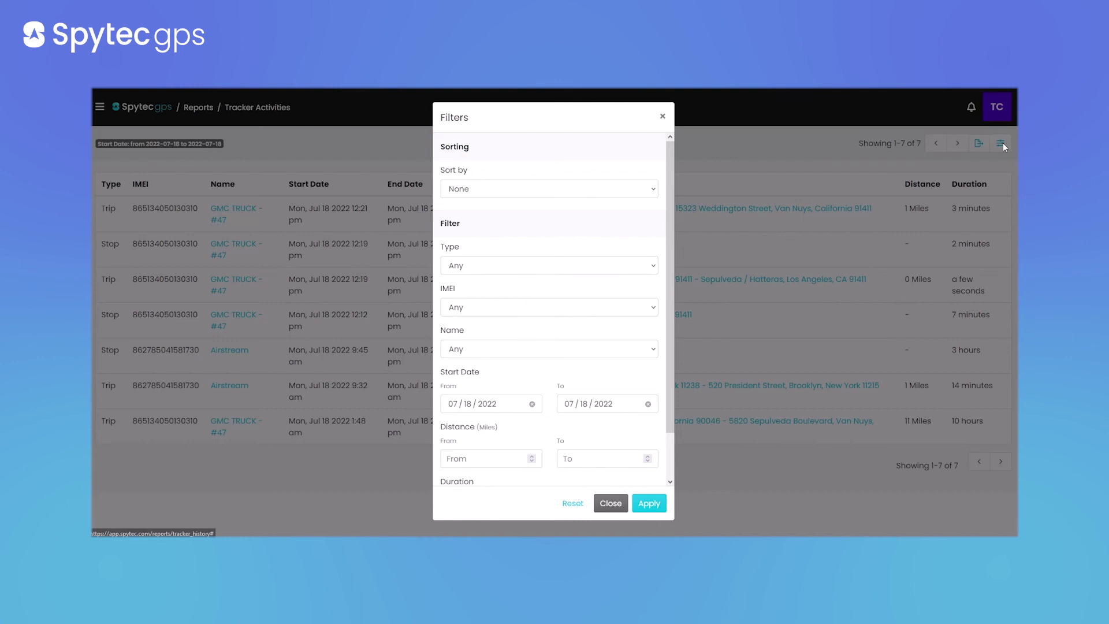
left_click(547, 266)
left_click(536, 317)
left_click(475, 406)
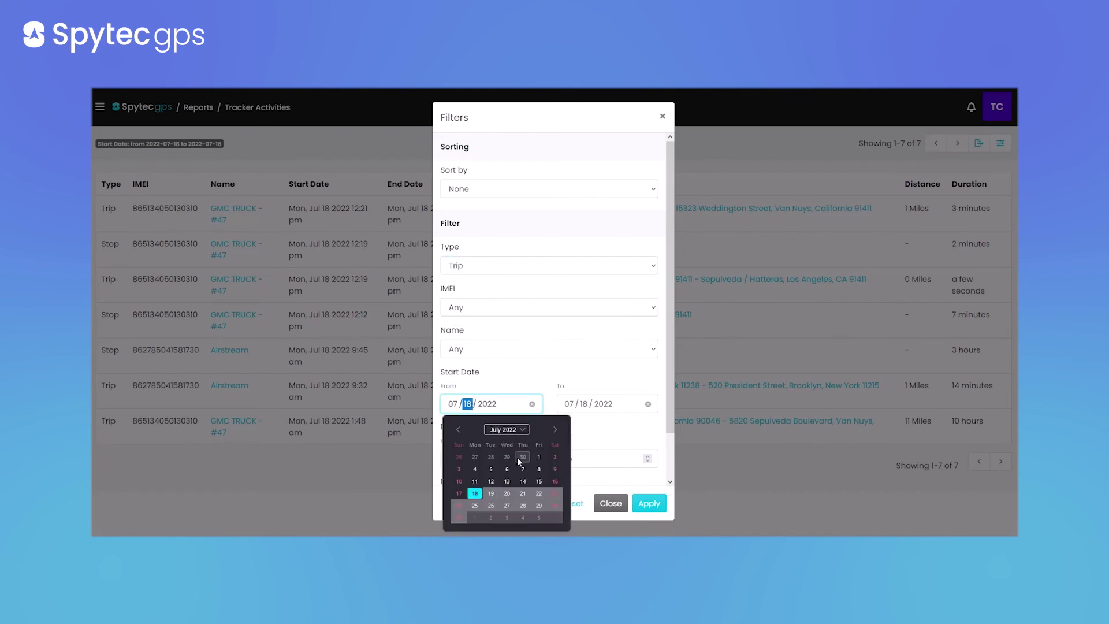
left_click(539, 457)
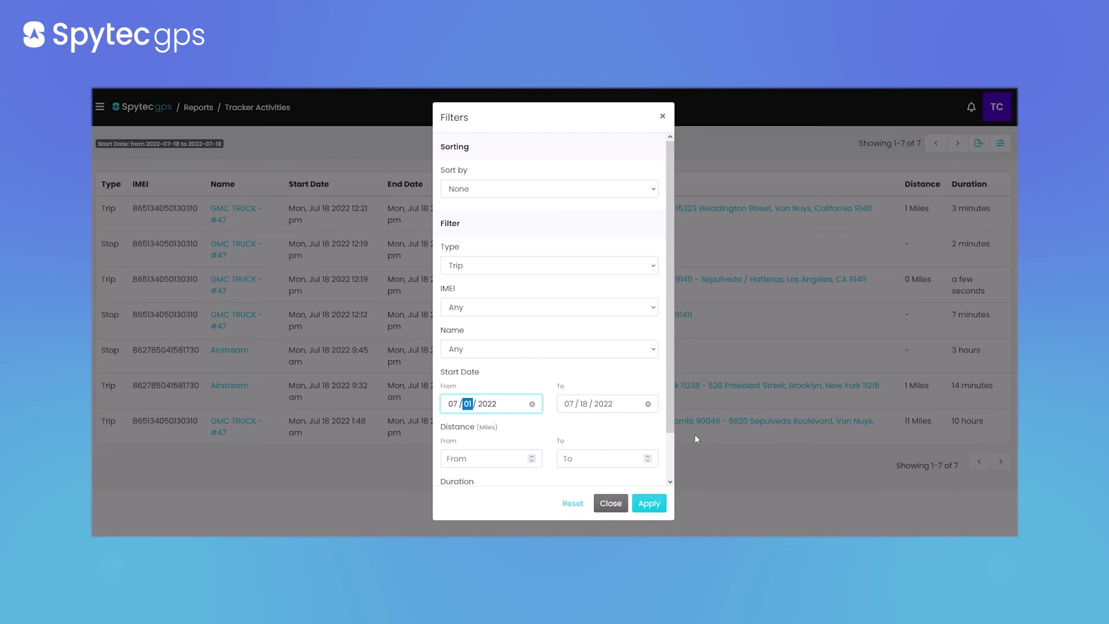
Limit trip distance to 10–100 miles and apply the filters
scroll(615, 295, "down", 1)
left_click(498, 410)
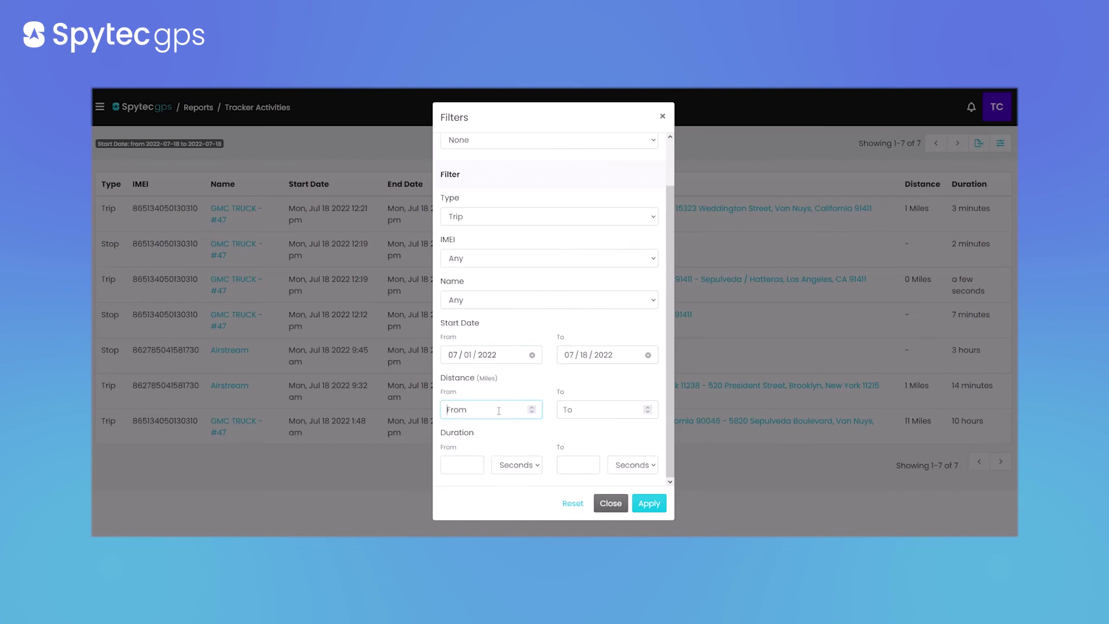
type("10")
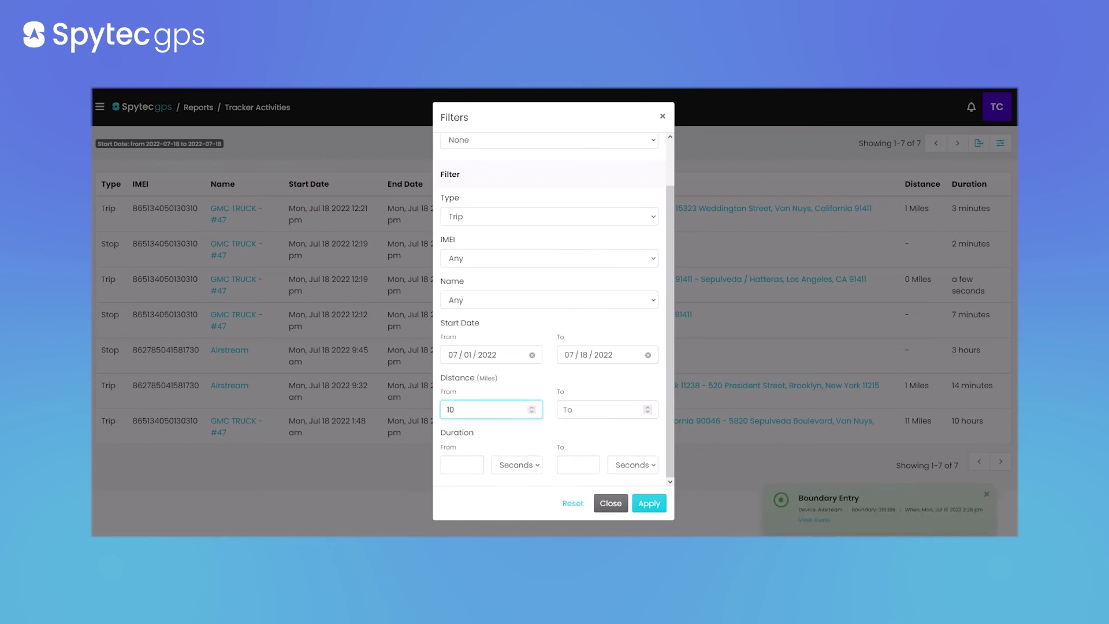
left_click(590, 411)
type("100")
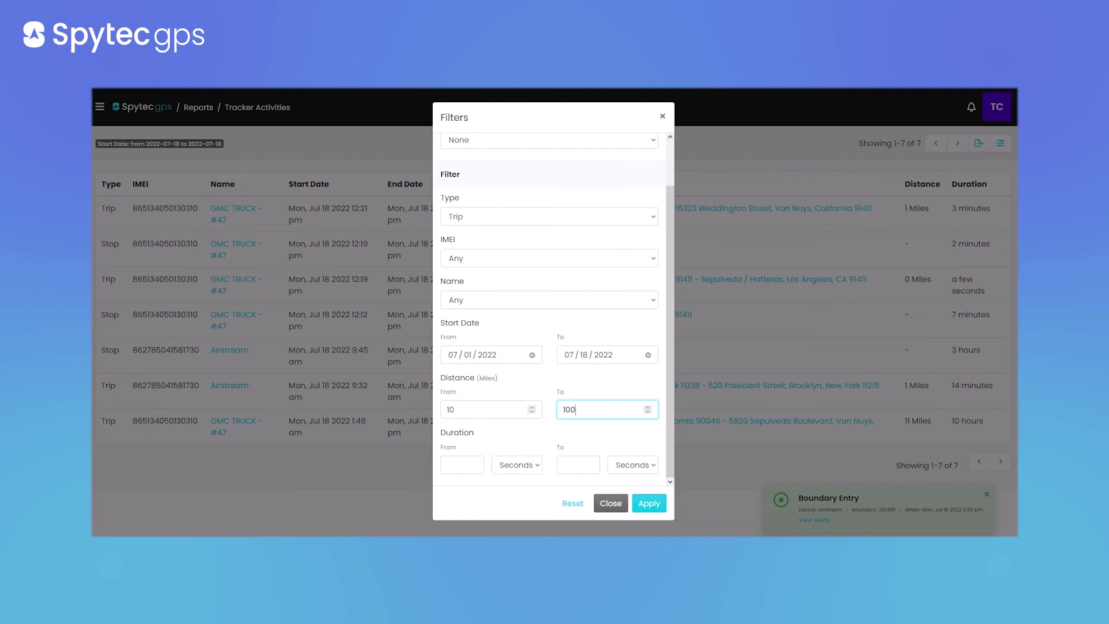
left_click(584, 375)
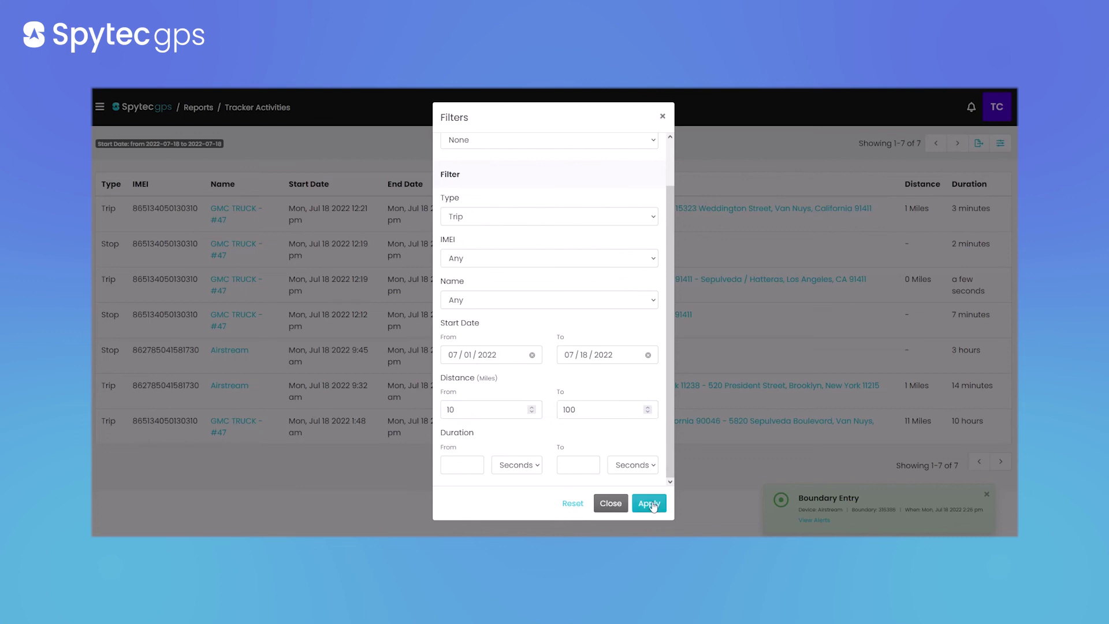
left_click(649, 503)
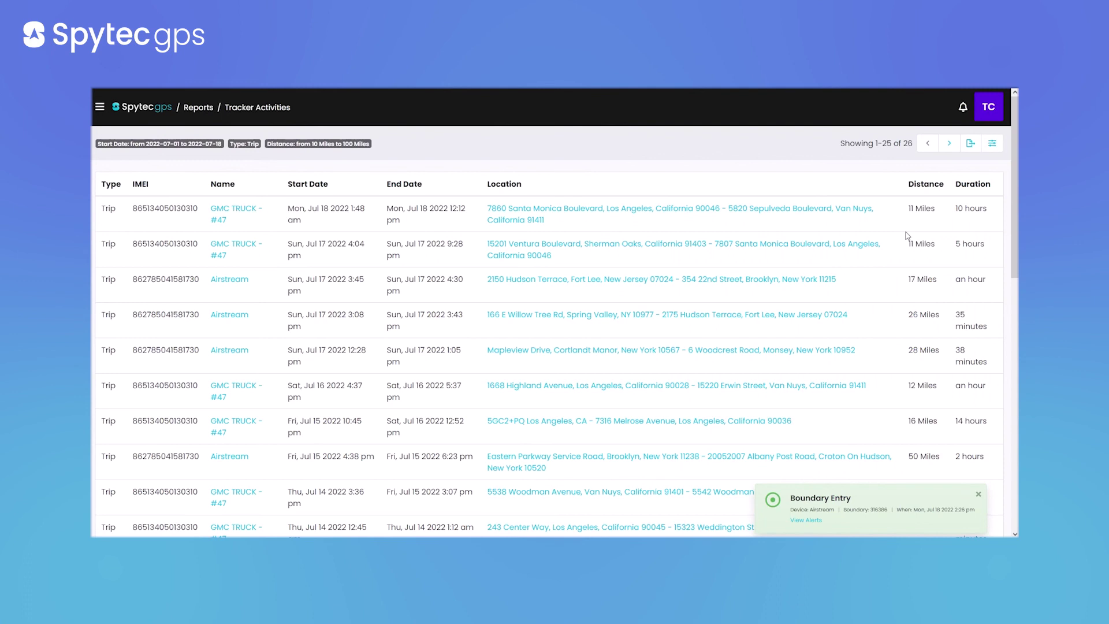
Dismiss the Boundary Entry alert and scroll through all 26 filtered 10–100 mile trips
left_click(978, 495)
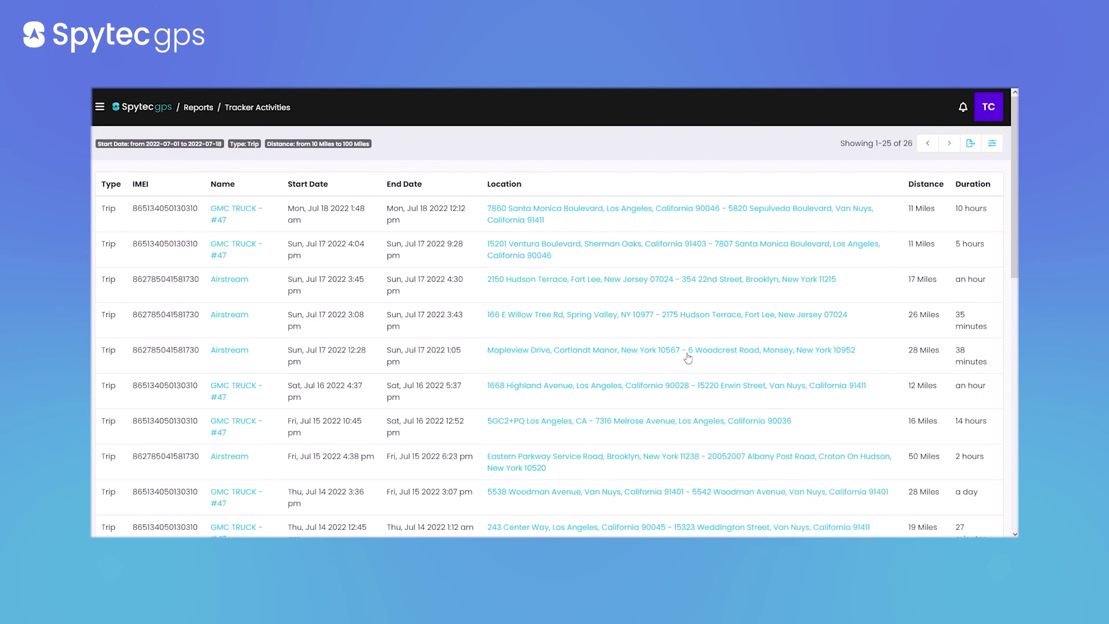
scroll(345, 237, "down", 4)
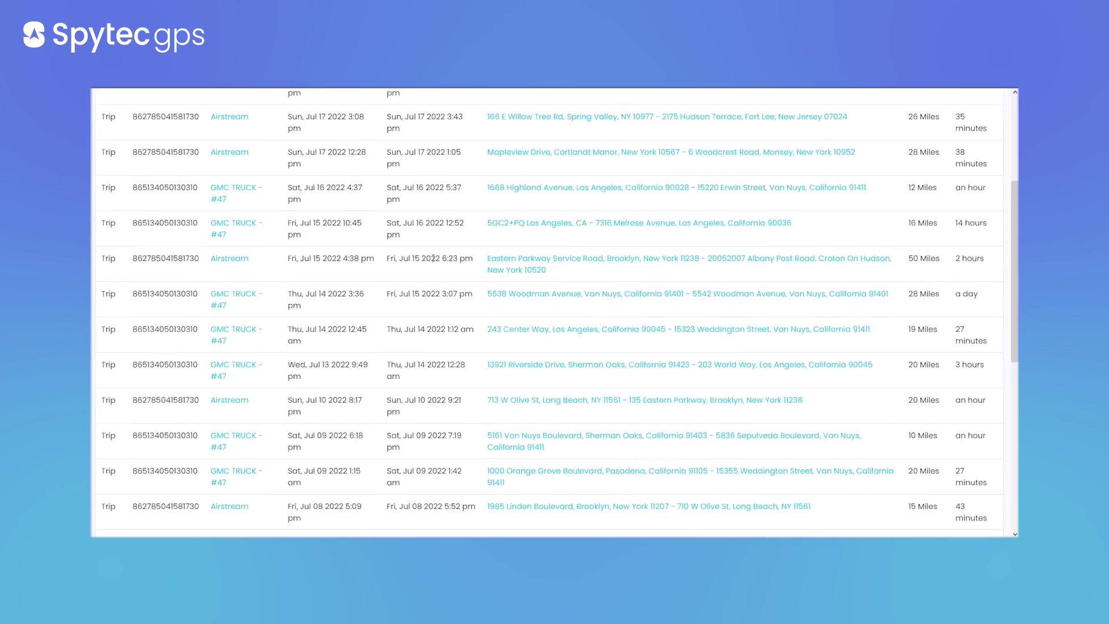
scroll(912, 355, "down", 3)
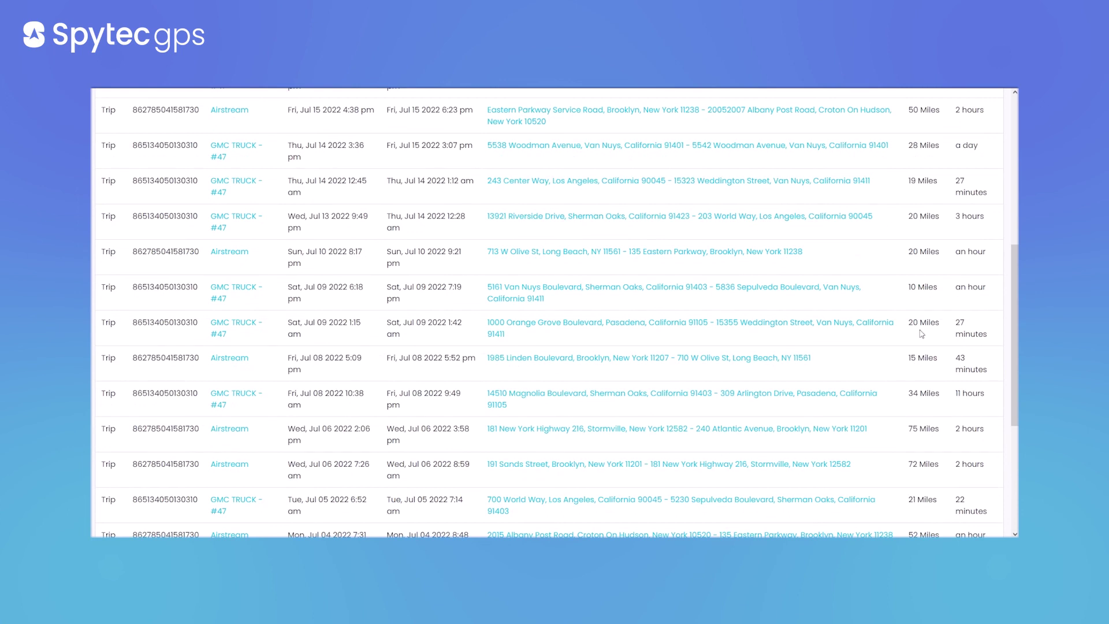
scroll(920, 339, "down", 5)
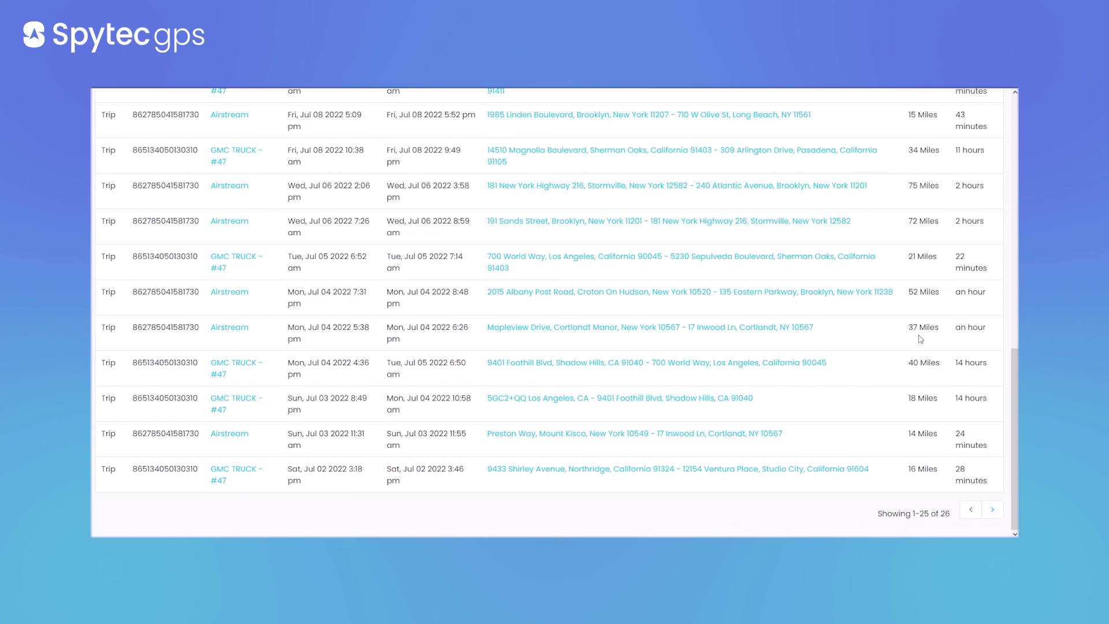
scroll(878, 310, "up", 10)
Open the 2022-07-18 Tracker Positions report (555 positions) and dismiss the Boundary Exit alert
left_click(202, 110)
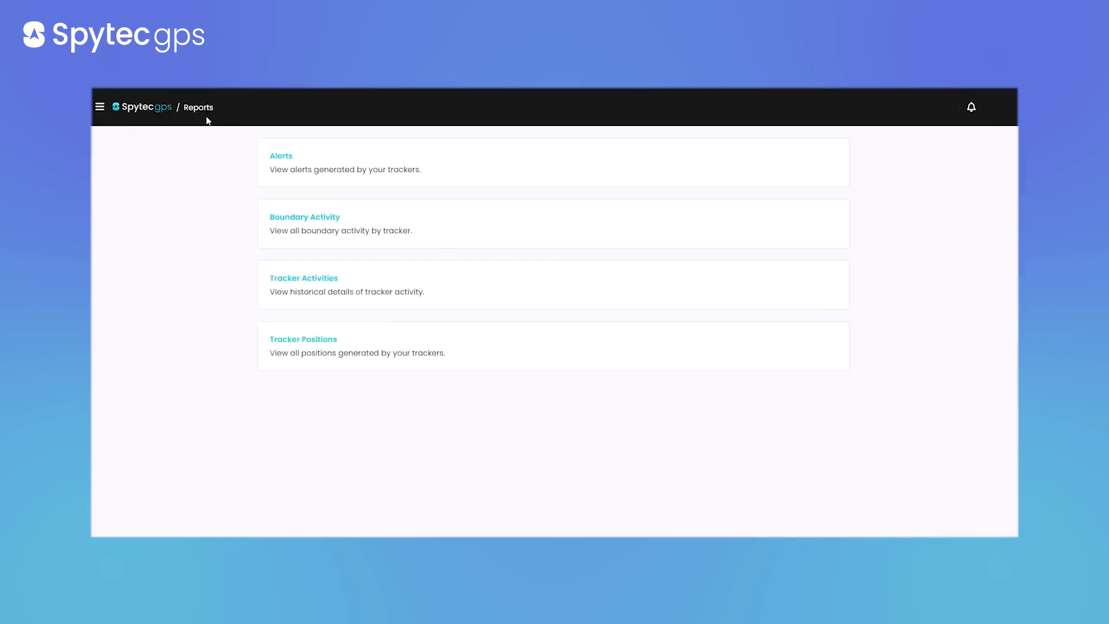
left_click(302, 340)
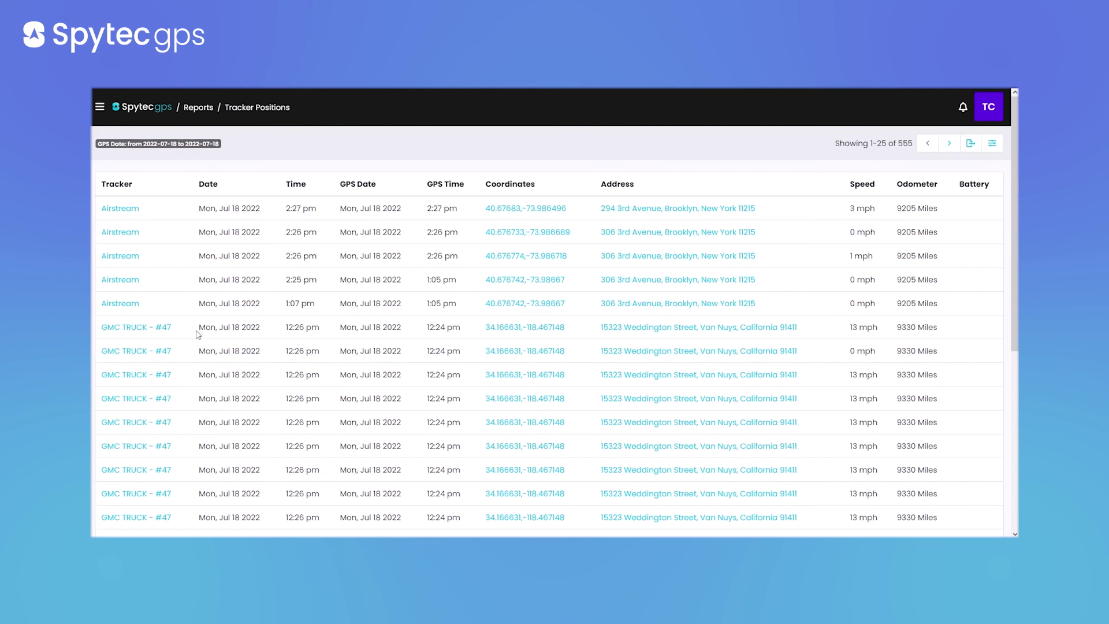
scroll(470, 363, "down", 8)
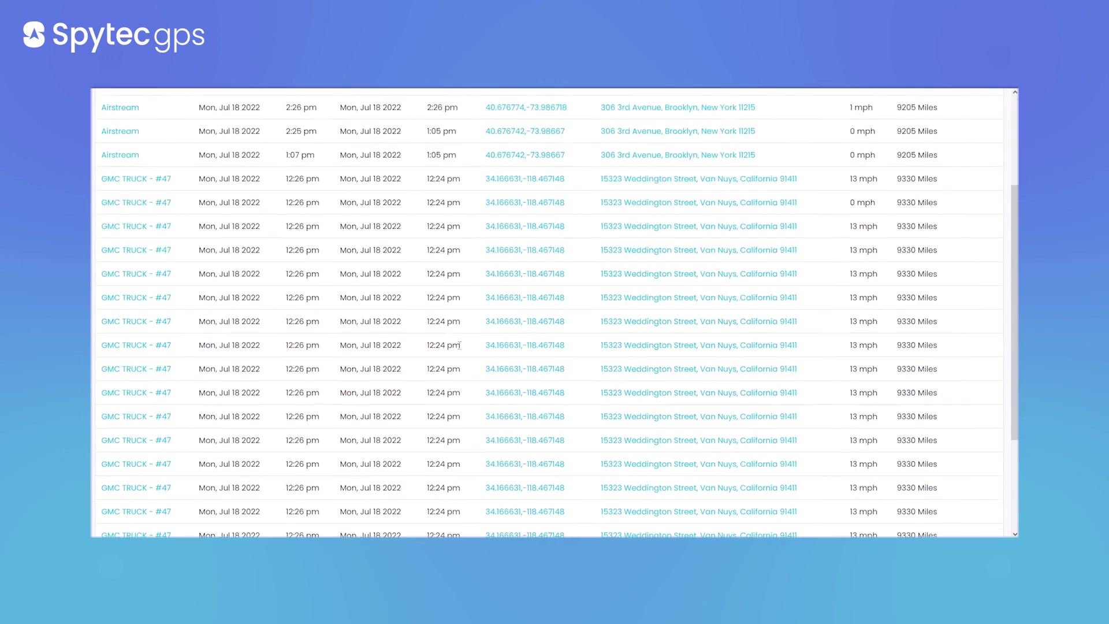
scroll(473, 355, "up", 10)
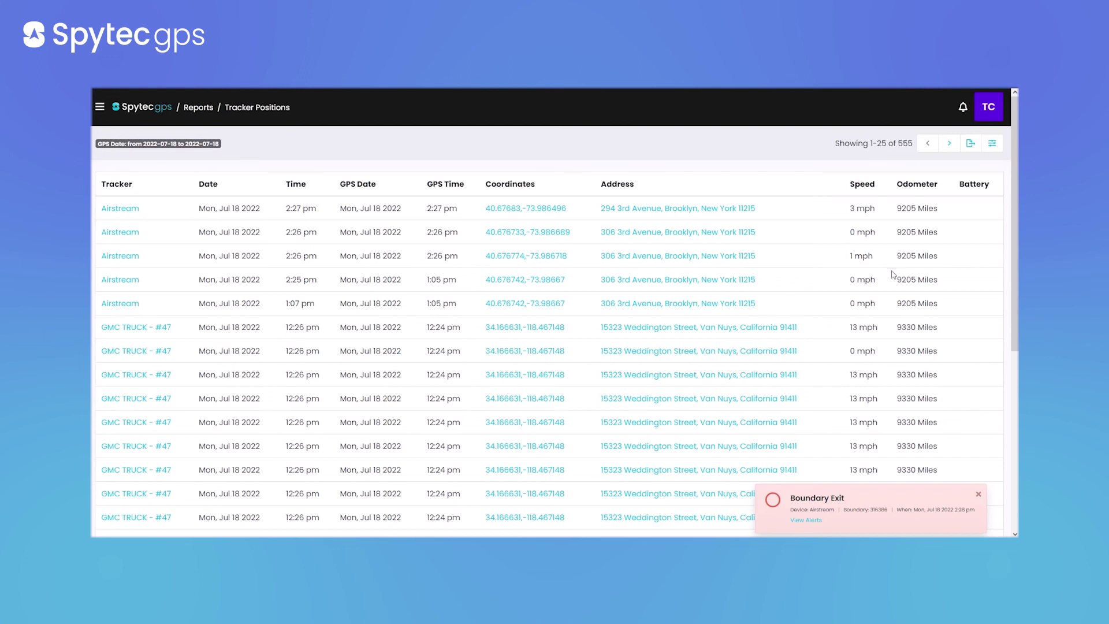
left_click(978, 494)
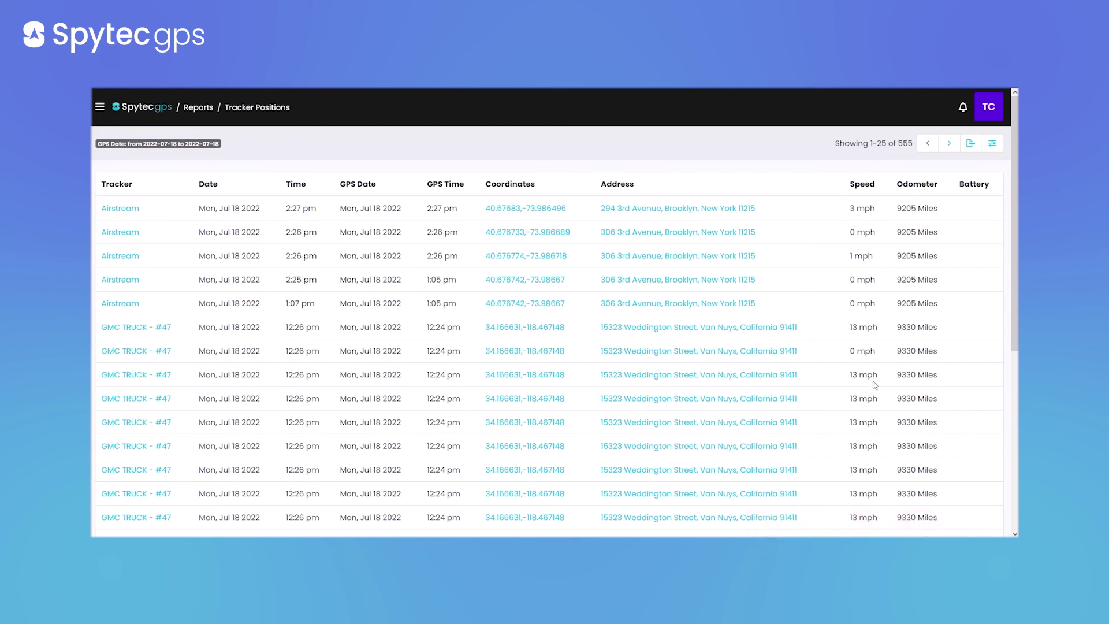